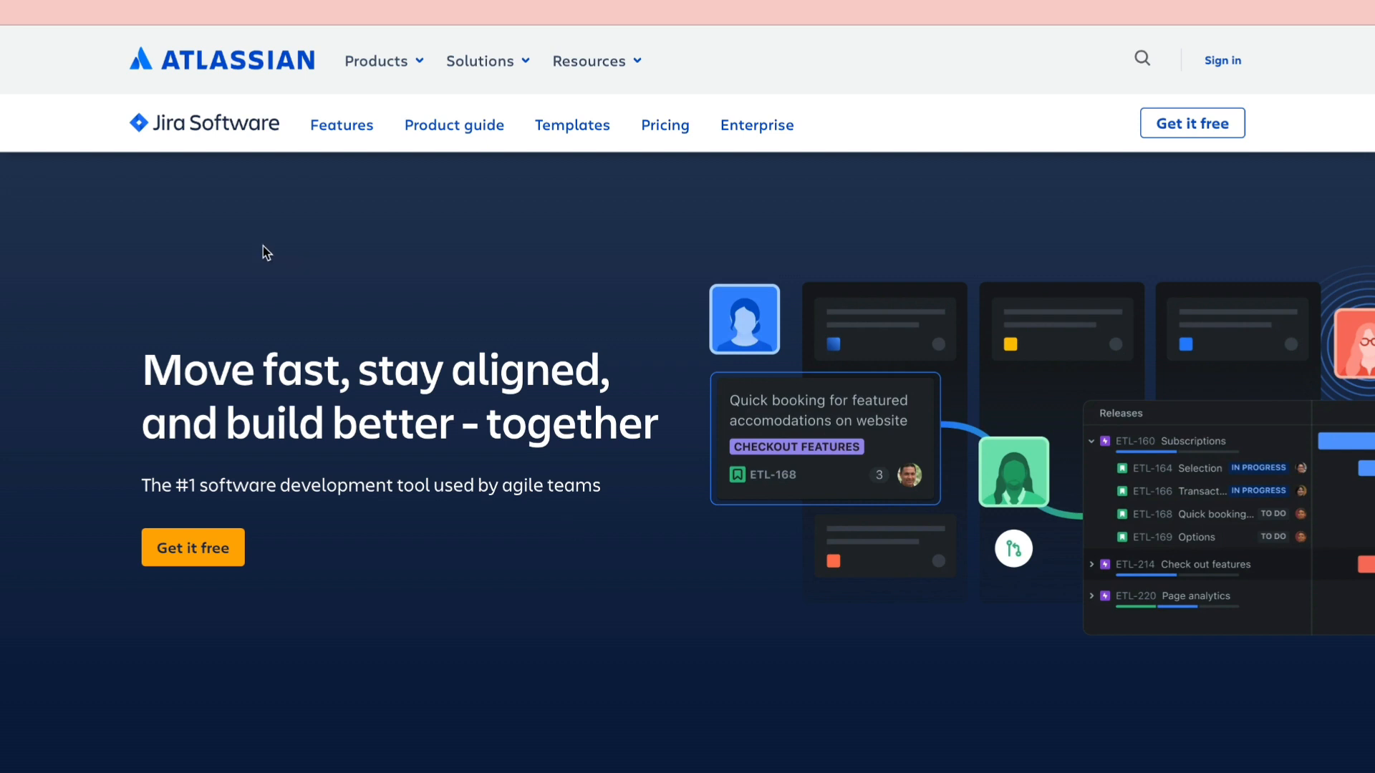
Sign up for the free Jira Software plan without a second product, using a Google account and the site name howtostuff
{"action": "left_click", "coordinate": [166, 550]}
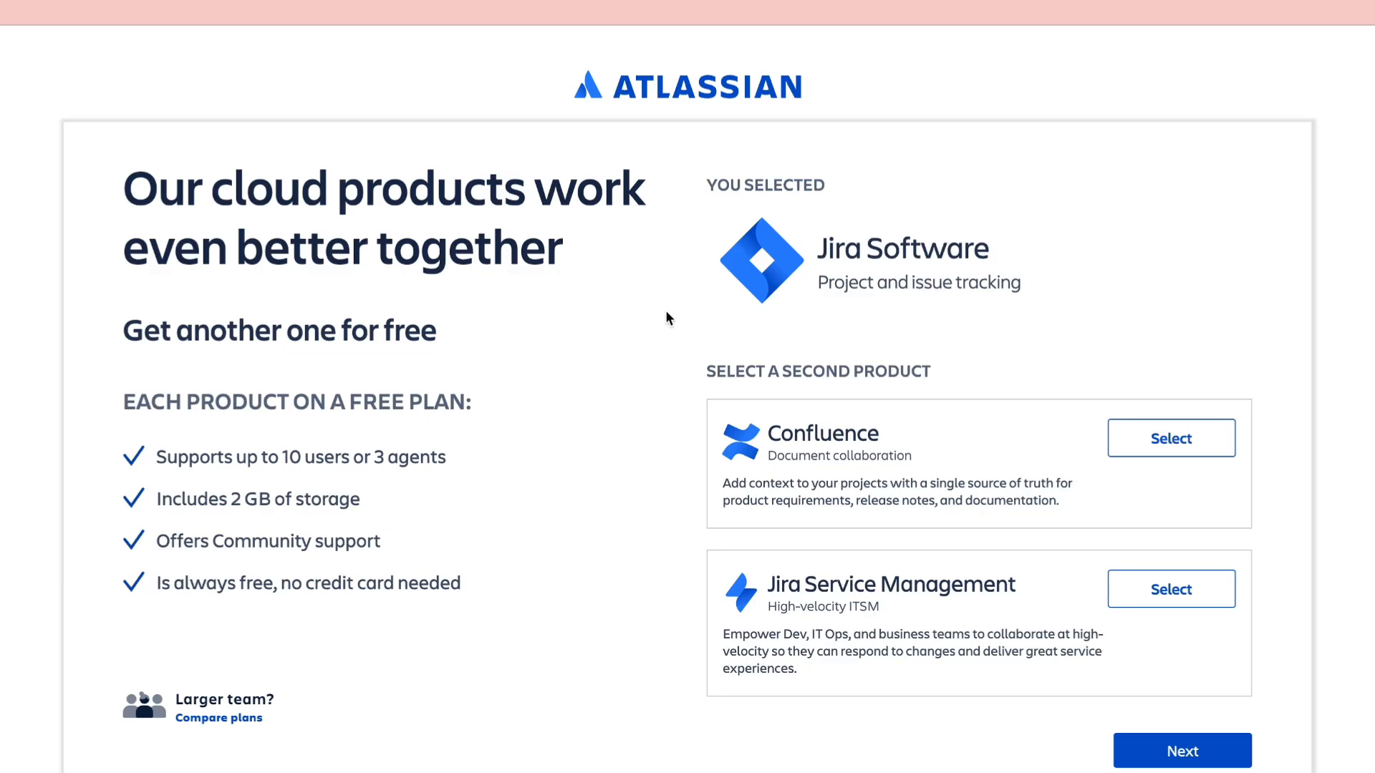
{"action": "scroll", "coordinate": [599, 344], "scroll_direction": "down", "scroll_amount": 3}
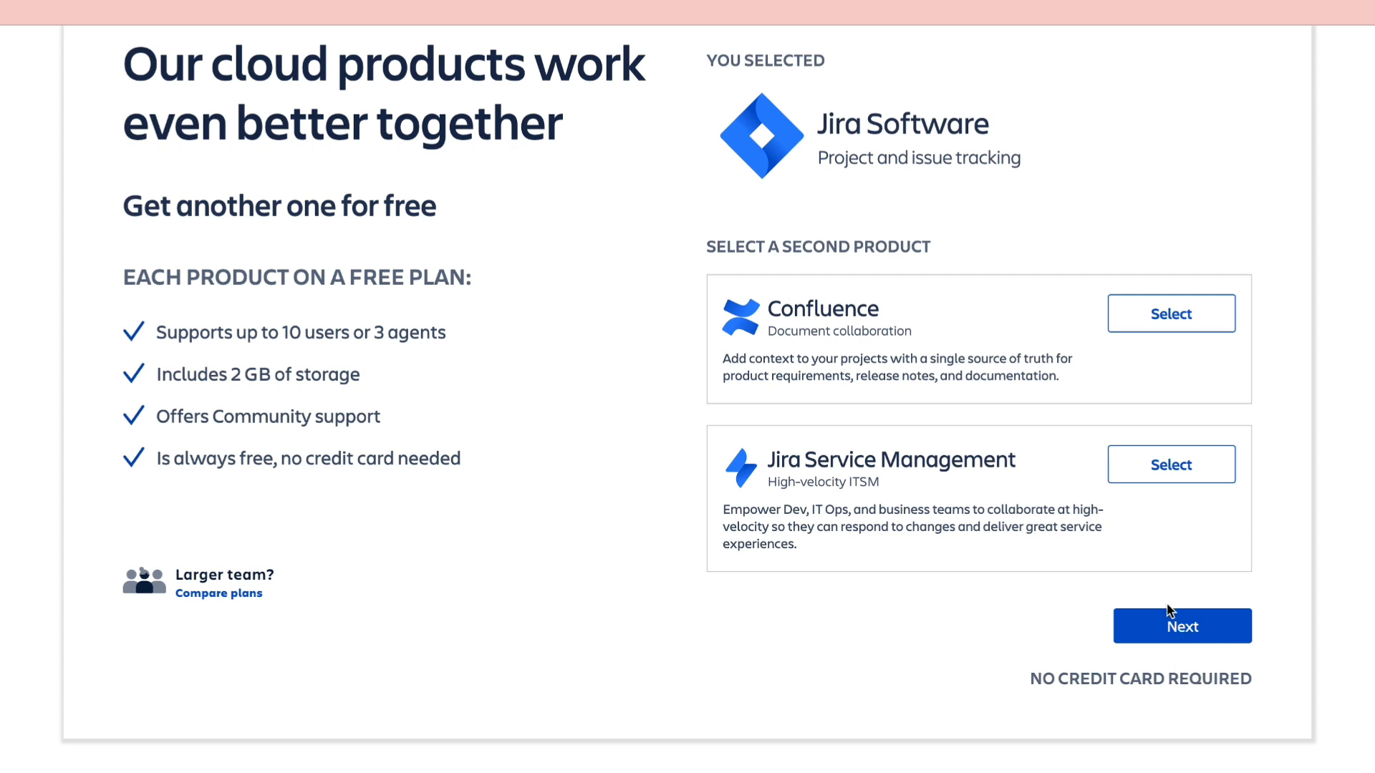
{"action": "left_click", "coordinate": [1172, 629]}
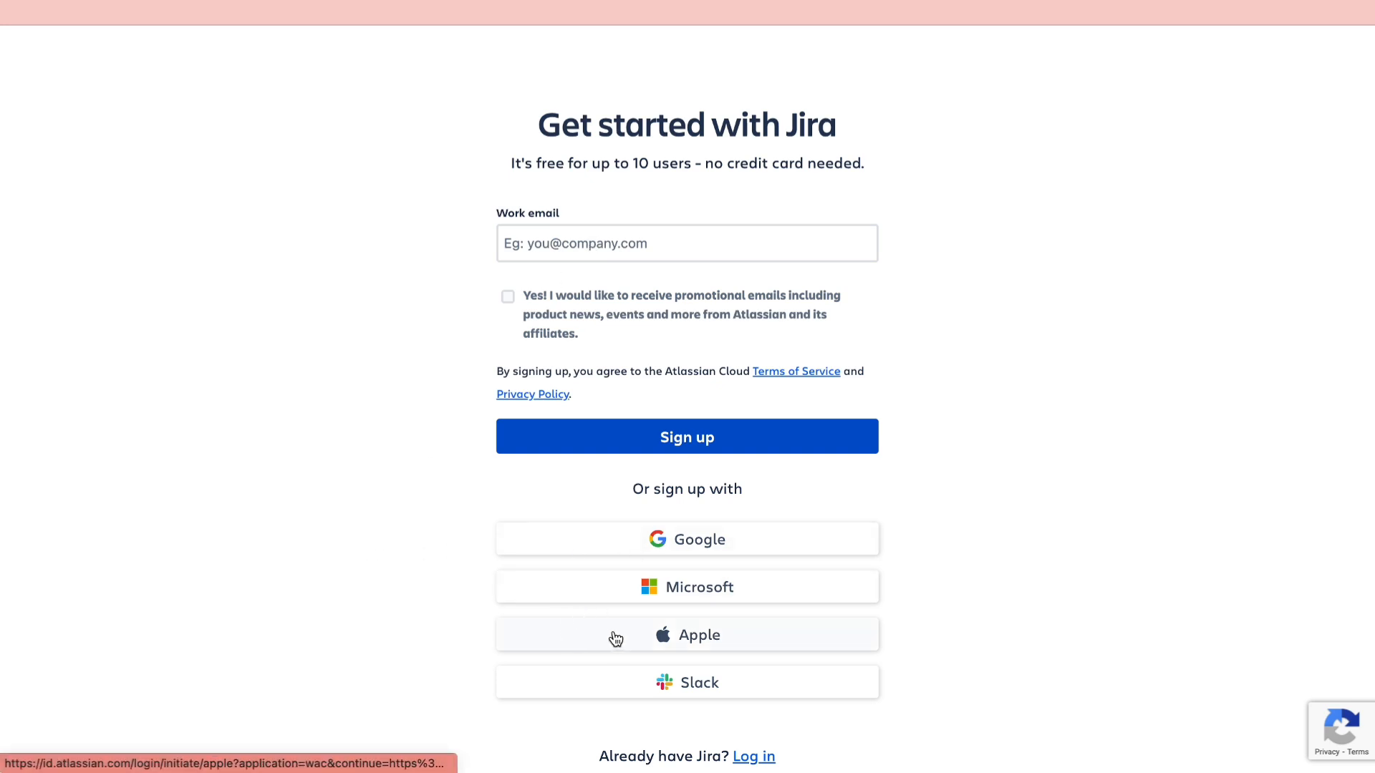
{"action": "left_click", "coordinate": [652, 551]}
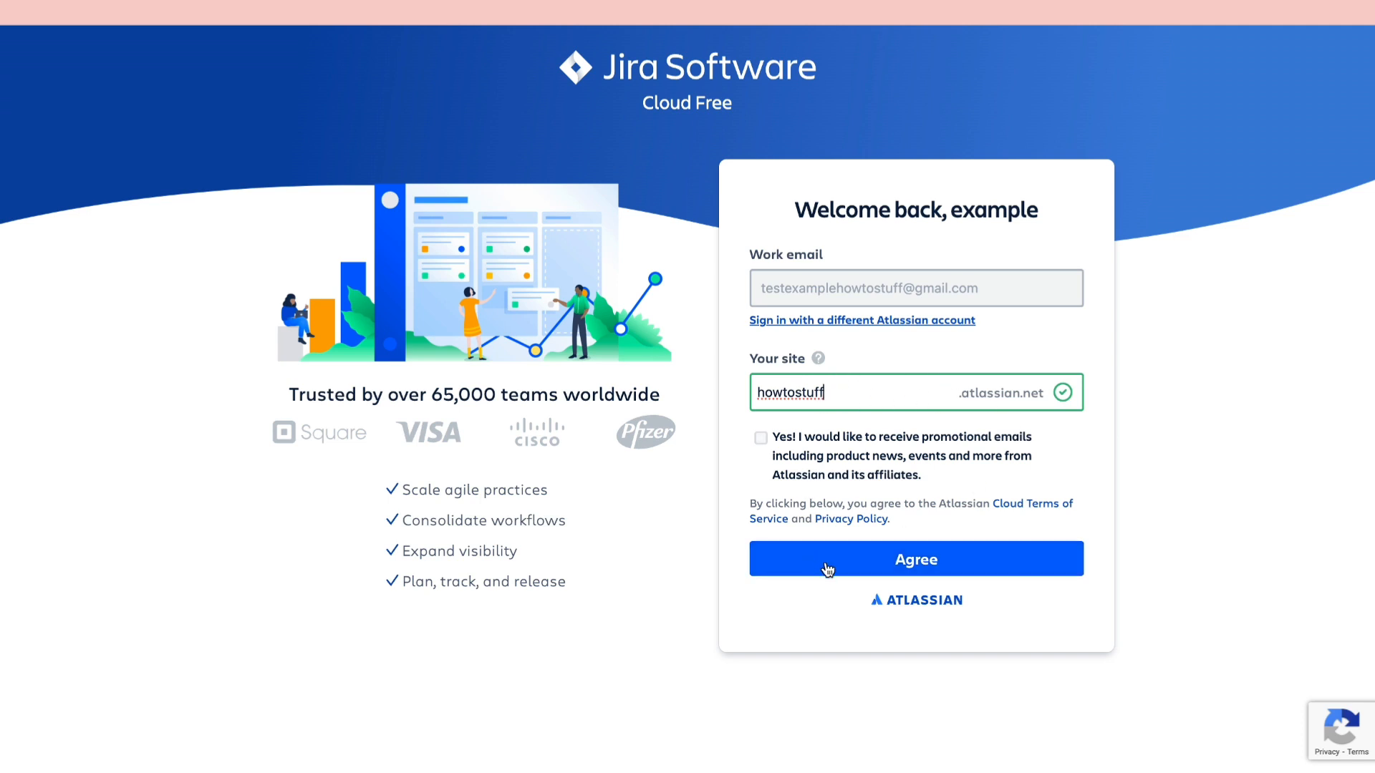
{"action": "left_click", "coordinate": [887, 562]}
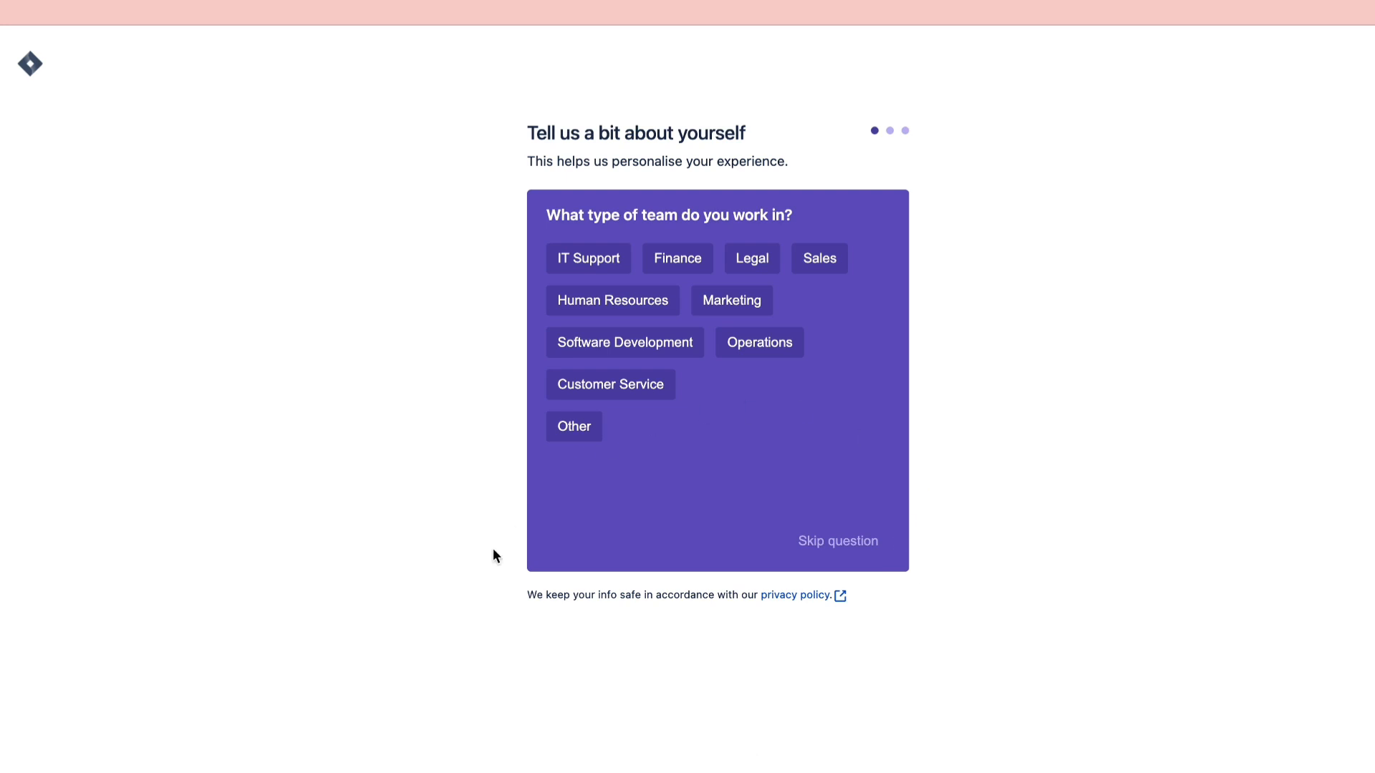
Skip all the personalisation questions about team type, role and main tasks
{"action": "left_click", "coordinate": [838, 540]}
{"action": "left_click", "coordinate": [837, 542]}
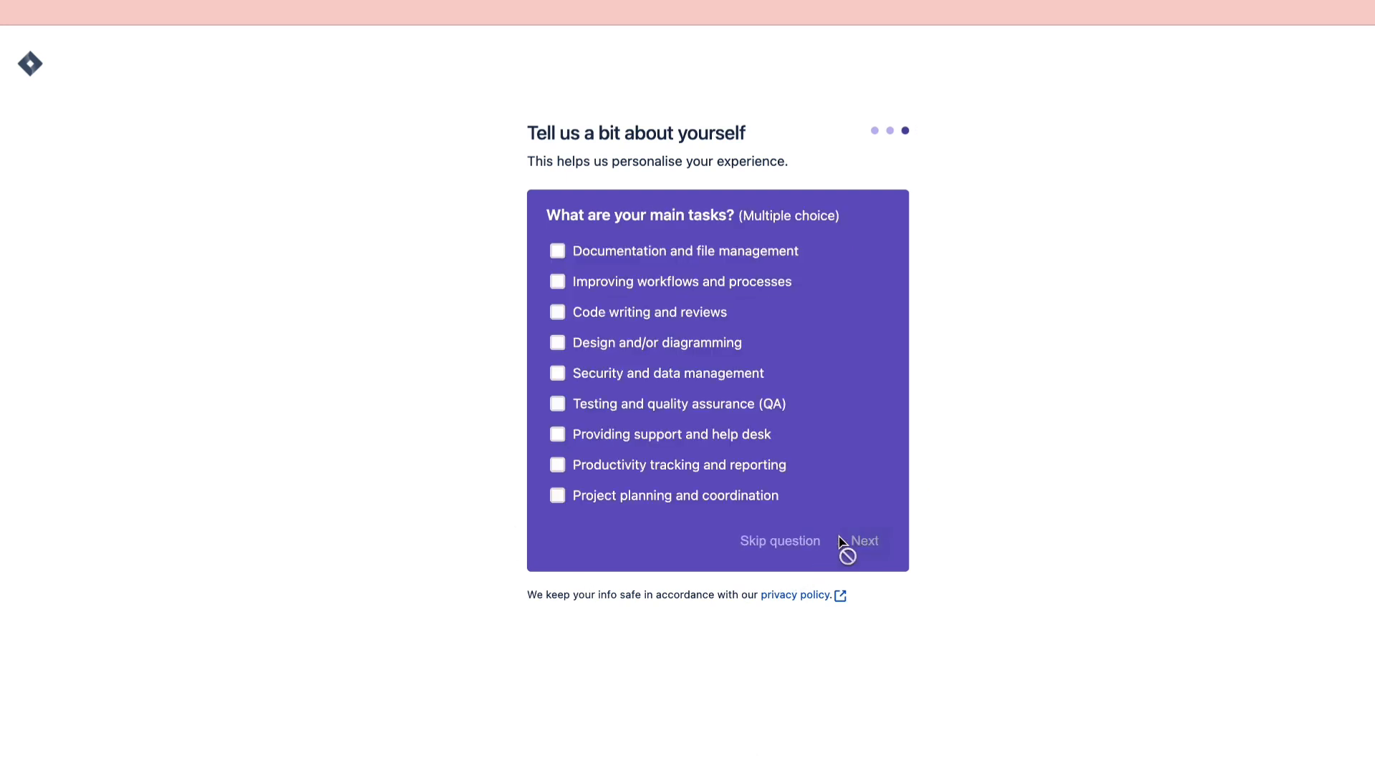
{"action": "left_click", "coordinate": [799, 541]}
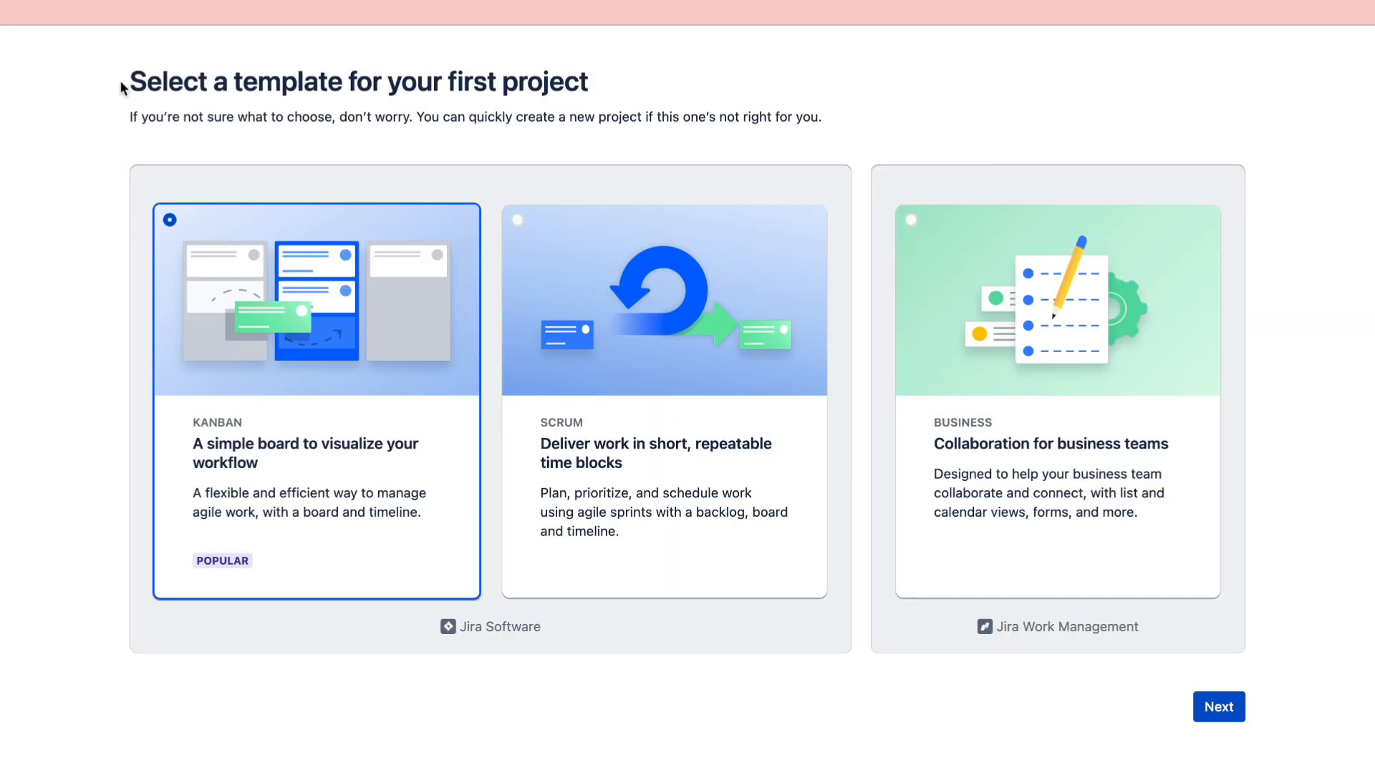
Keep the Kanban template for the first project and continue the setup
{"action": "left_click_drag", "start_coordinate": [122, 85], "coordinate": [701, 105]}
{"action": "left_click", "coordinate": [778, 43]}
{"action": "left_click", "coordinate": [1218, 708]}
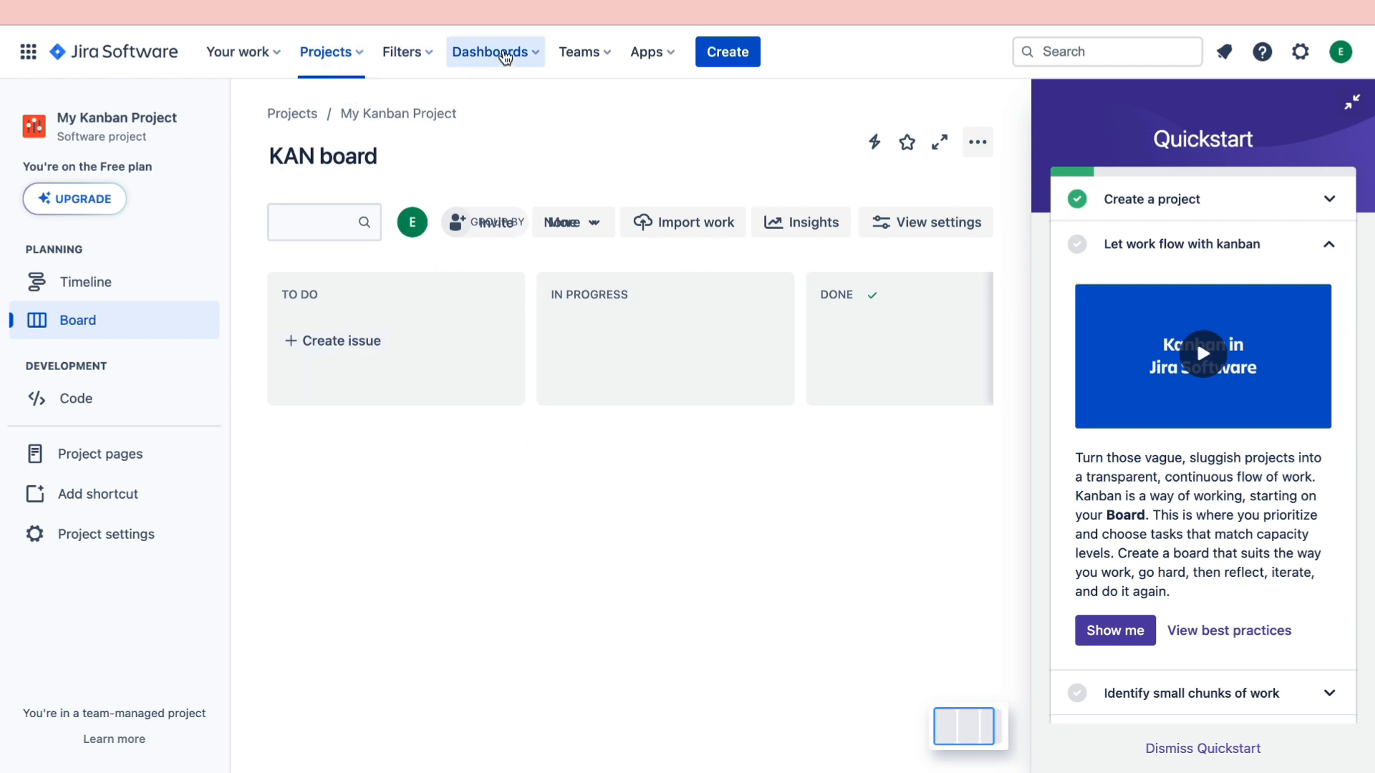
Create a dashboard named "how to stuff" with the description "youtube channel", keeping viewers and editors Private
{"action": "left_click", "coordinate": [505, 56]}
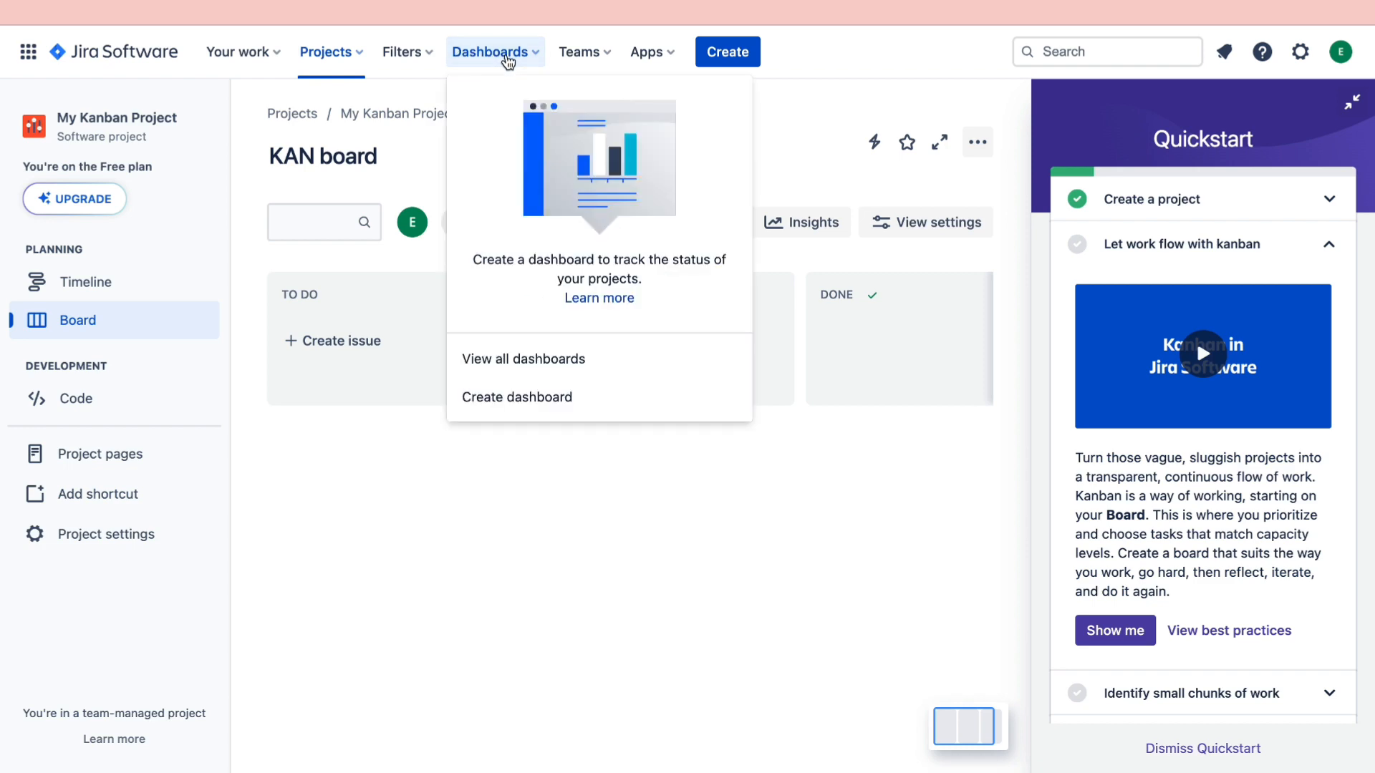
{"action": "left_click", "coordinate": [552, 405]}
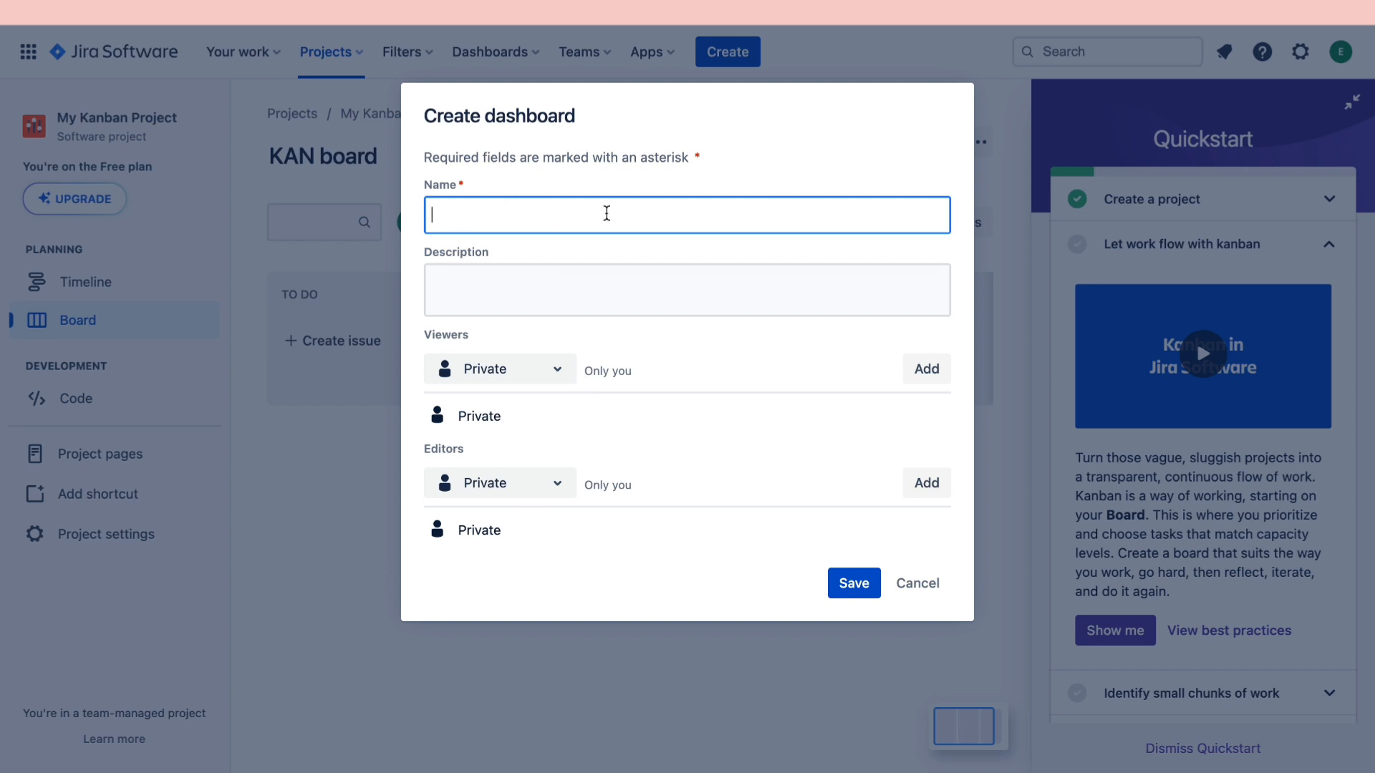
{"action": "type", "text": "how to stuff"}
{"action": "left_click", "coordinate": [583, 281]}
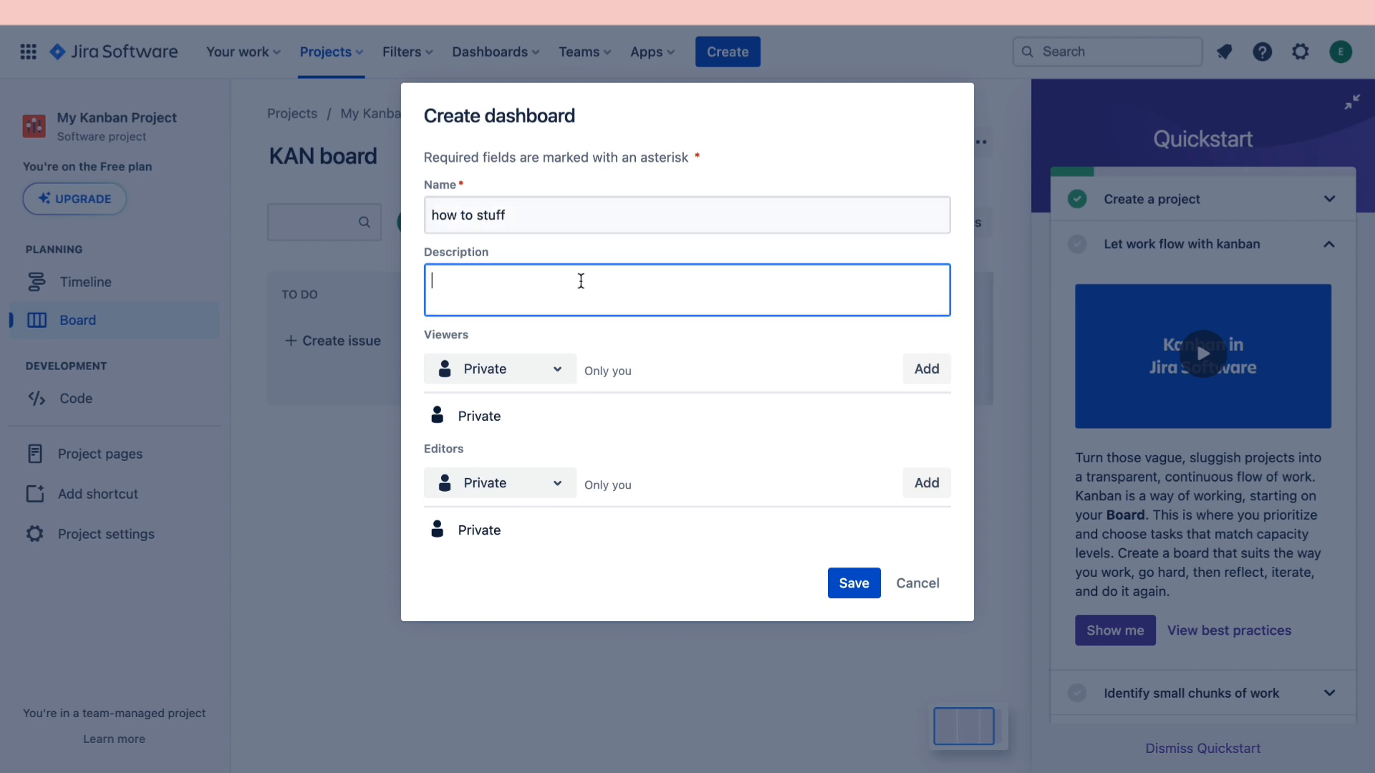
{"action": "type", "text": "youtube channel"}
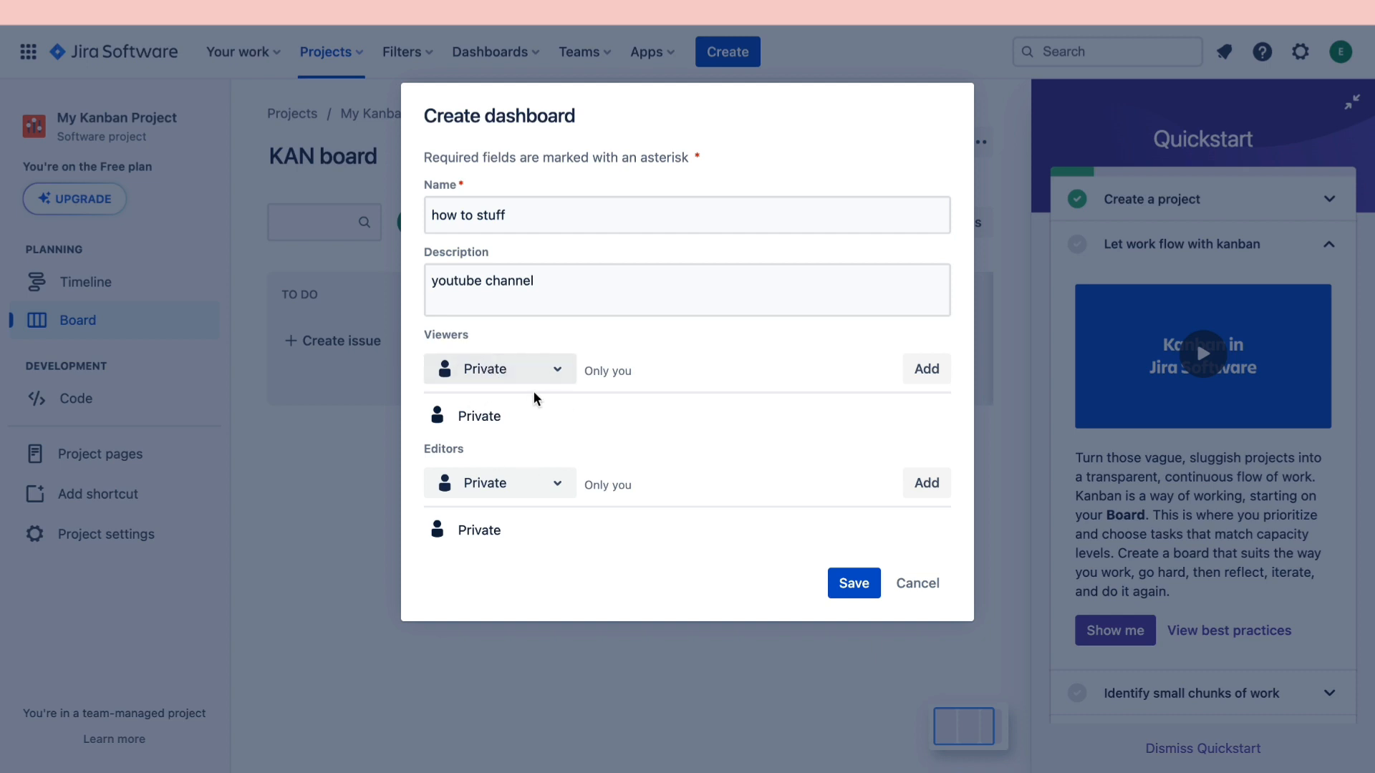
{"action": "left_click", "coordinate": [486, 494]}
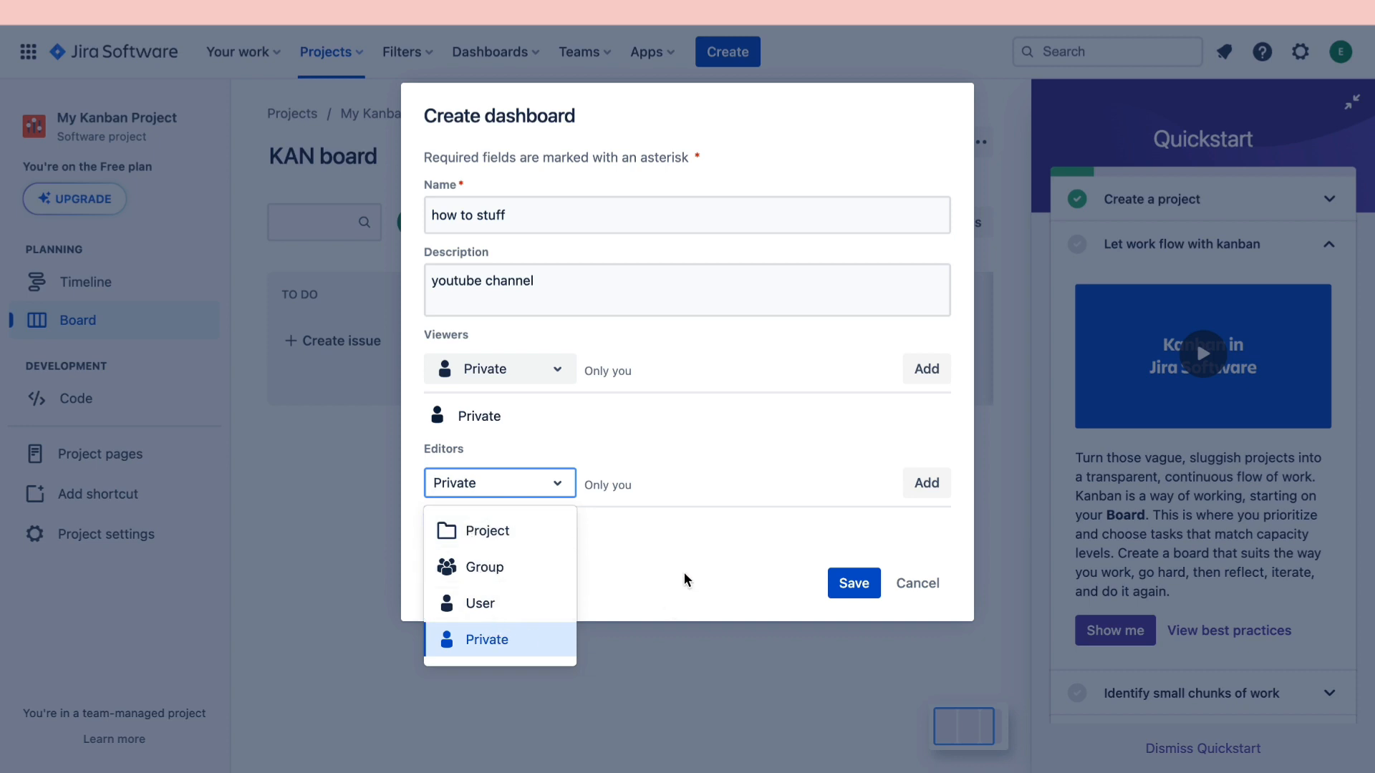
{"action": "left_click", "coordinate": [540, 493]}
{"action": "left_click", "coordinate": [860, 595]}
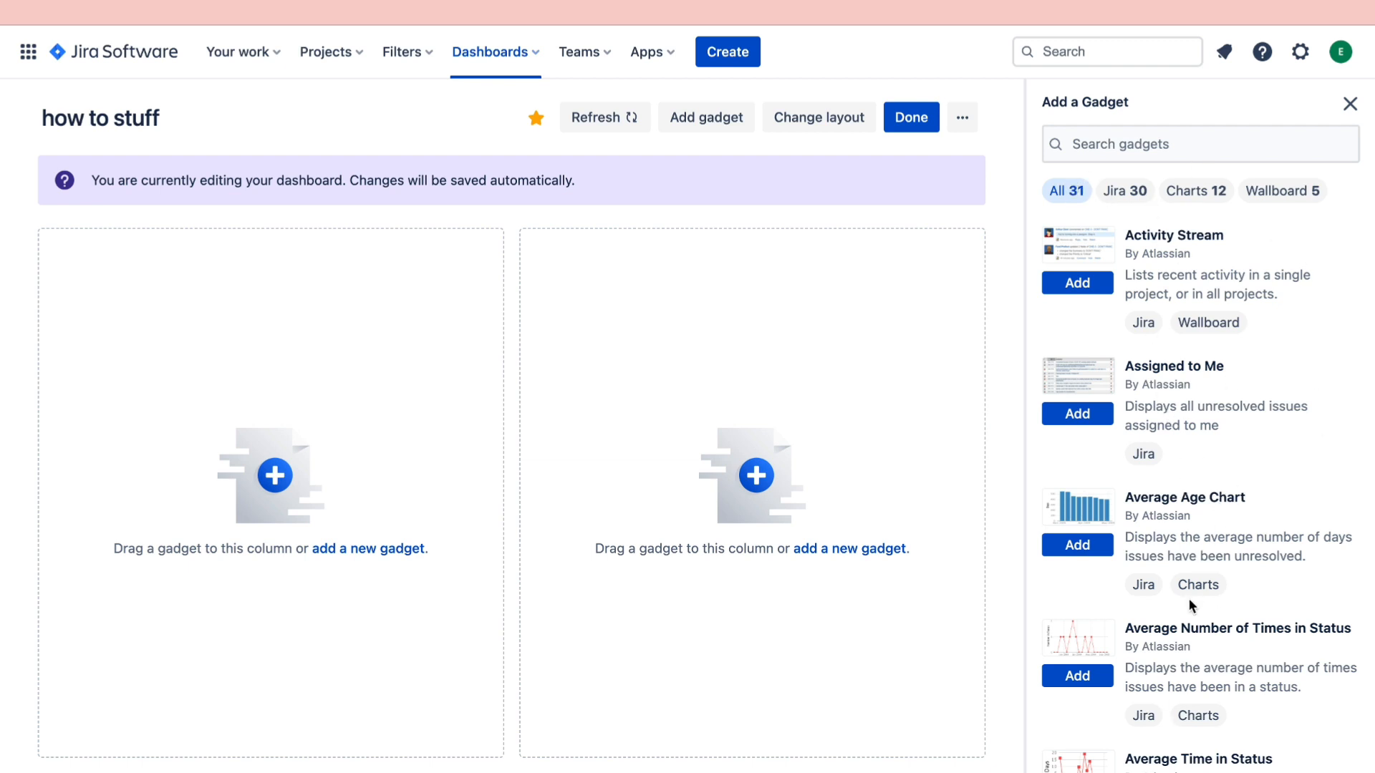
Find the Projects gadget in the gadget list and add it to the dashboard
{"action": "scroll", "coordinate": [1190, 600], "scroll_direction": "down", "scroll_amount": 1}
{"action": "scroll", "coordinate": [1190, 600], "scroll_direction": "up", "scroll_amount": 1}
{"action": "scroll", "coordinate": [1196, 384], "scroll_direction": "down", "scroll_amount": 3}
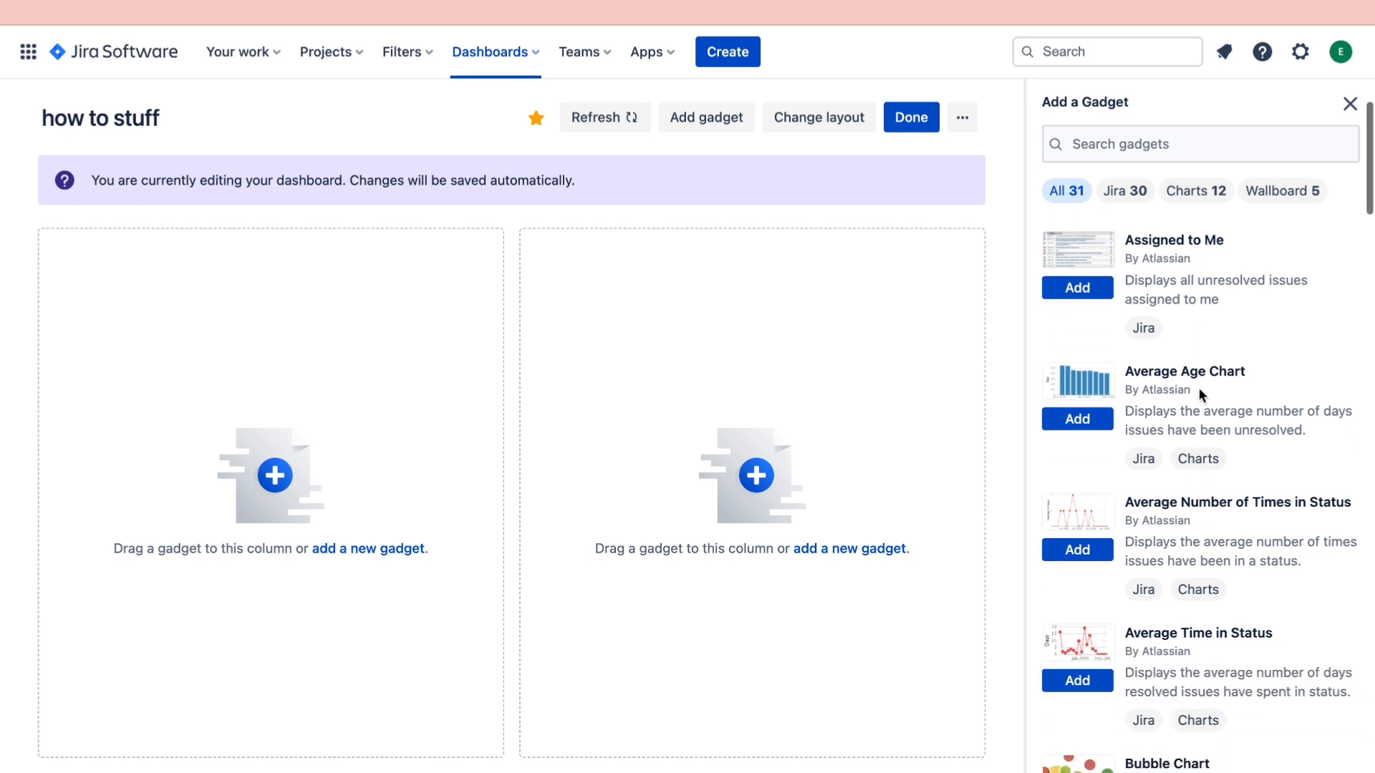
{"action": "scroll", "coordinate": [1223, 385], "scroll_direction": "down", "scroll_amount": 9}
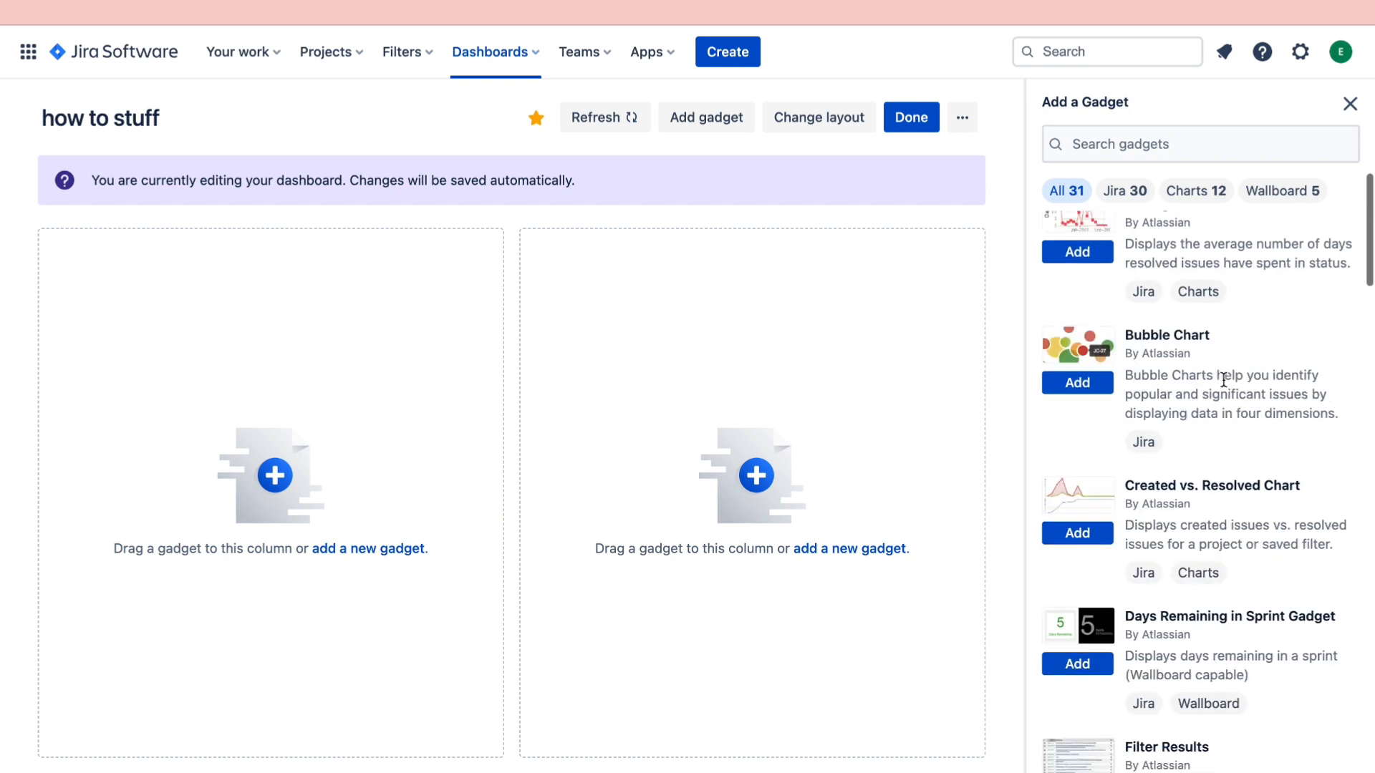
{"action": "scroll", "coordinate": [1222, 383], "scroll_direction": "down", "scroll_amount": 10}
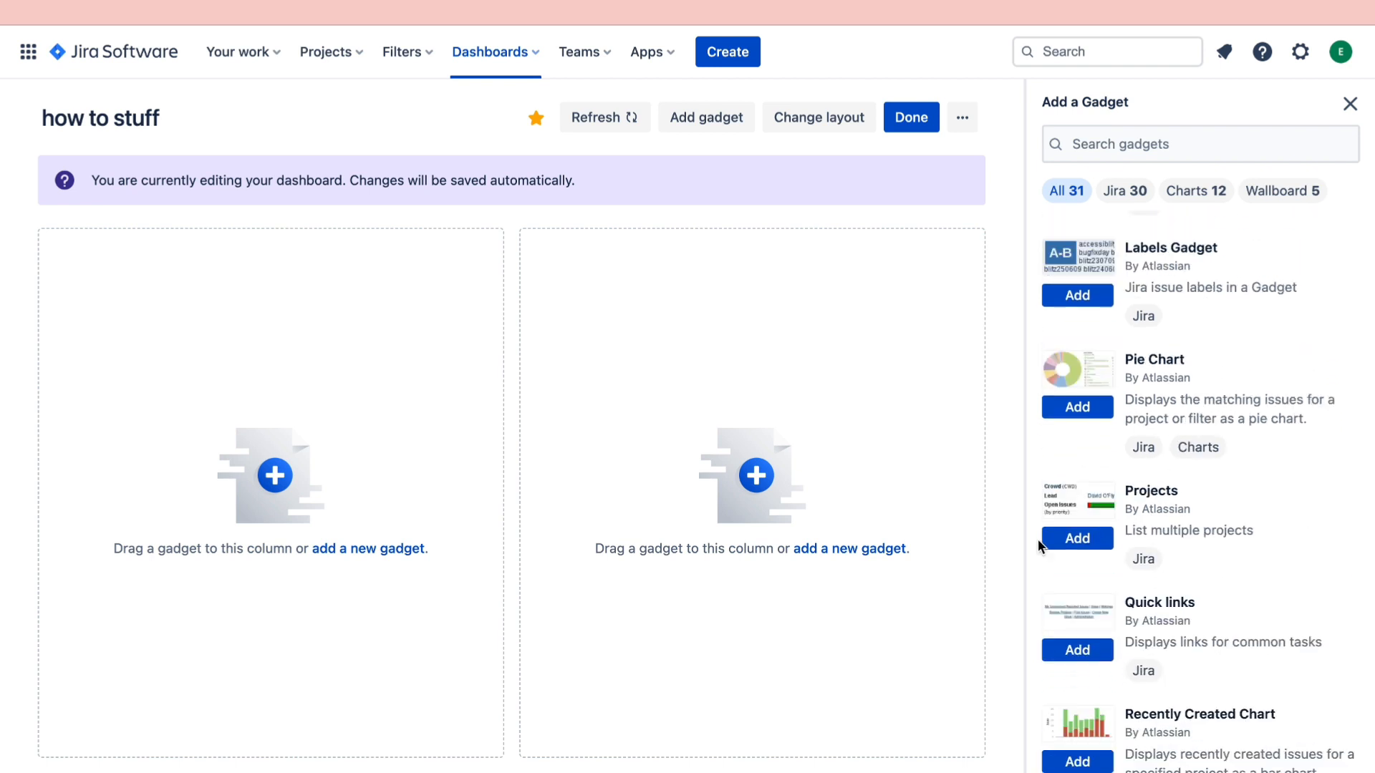
{"action": "left_click_drag", "start_coordinate": [1126, 489], "coordinate": [1196, 490]}
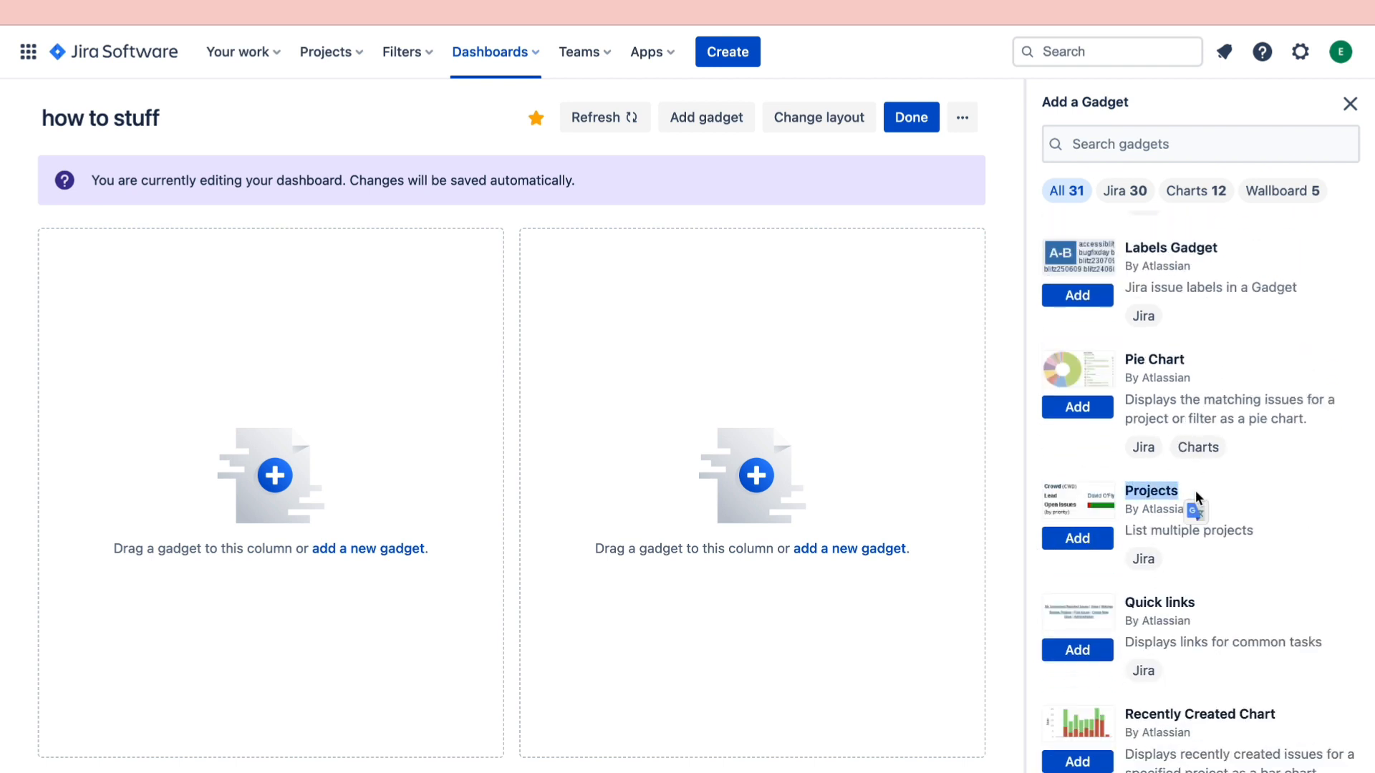
{"action": "left_click", "coordinate": [1241, 500]}
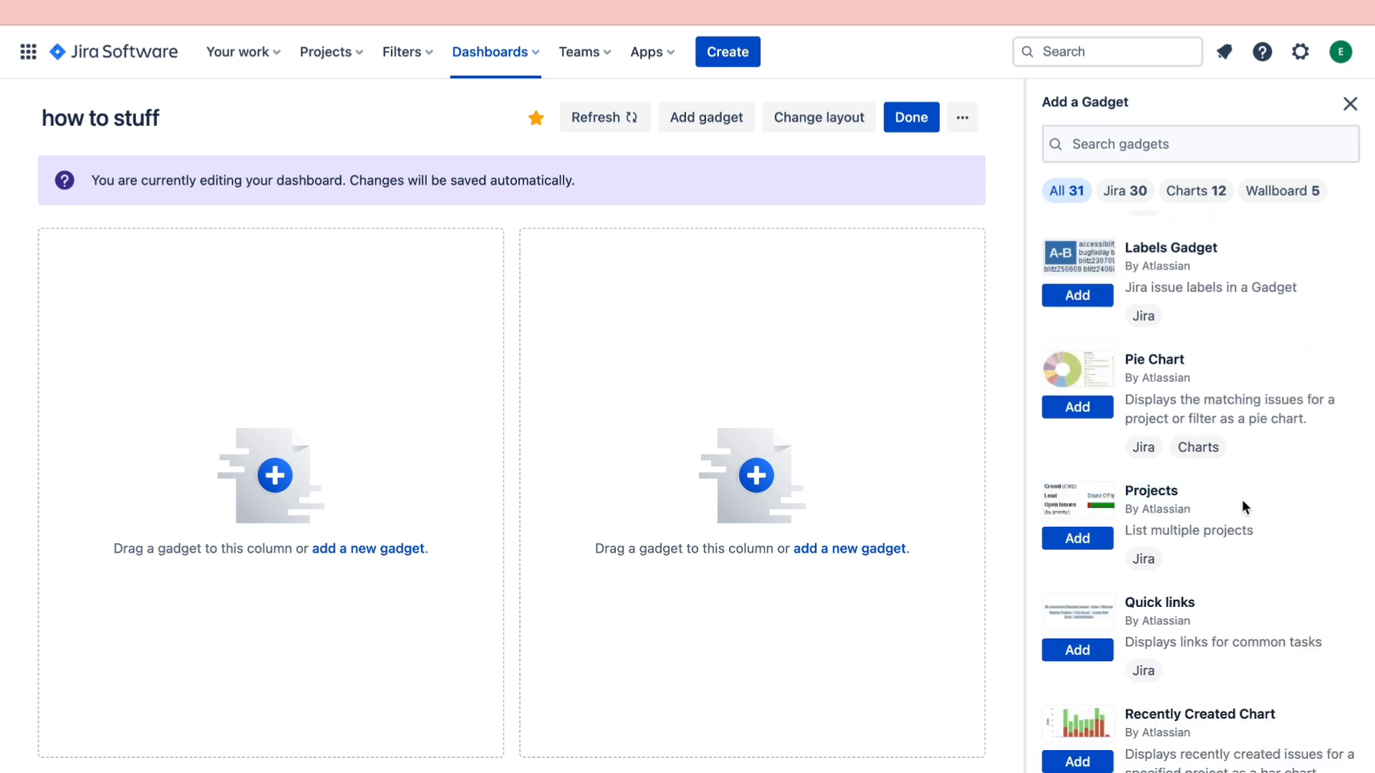
{"action": "left_click", "coordinate": [1072, 539]}
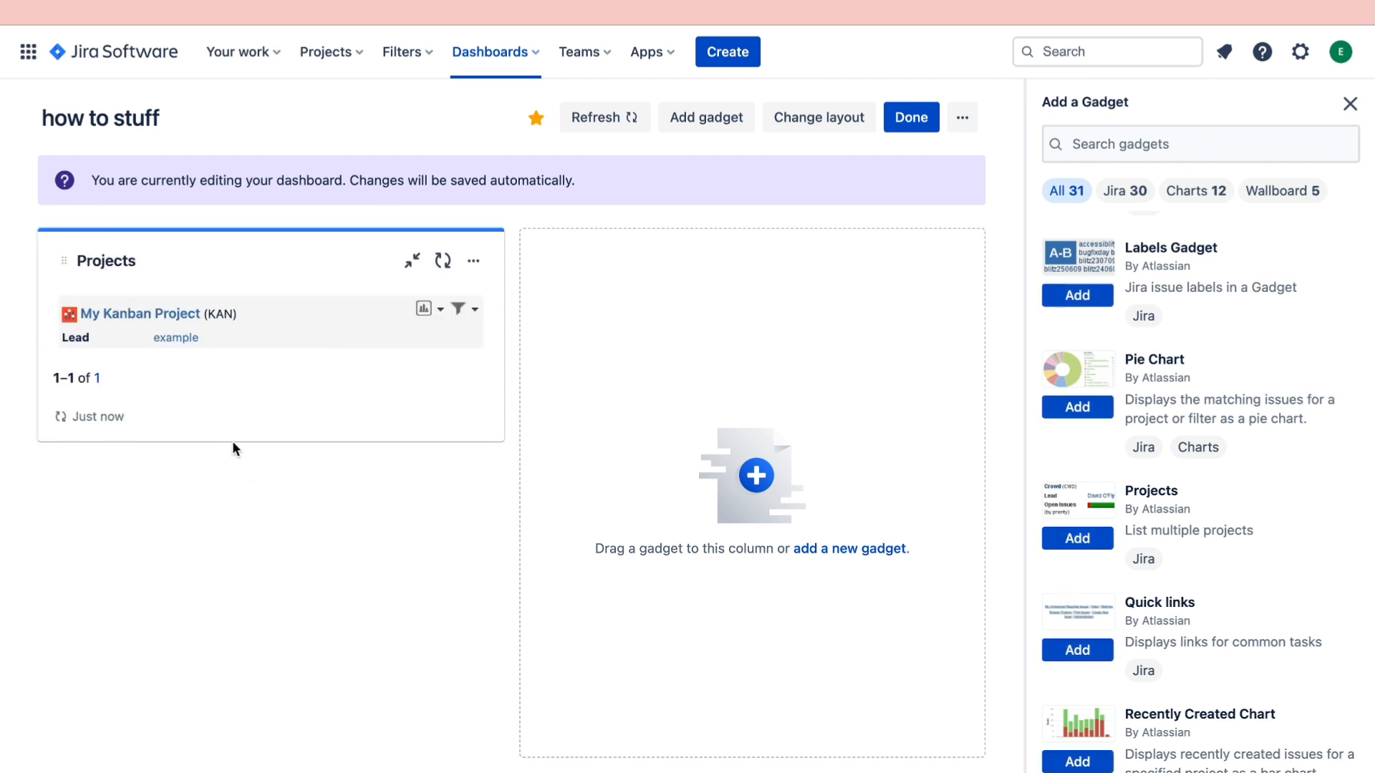
{"action": "left_click", "coordinate": [353, 52]}
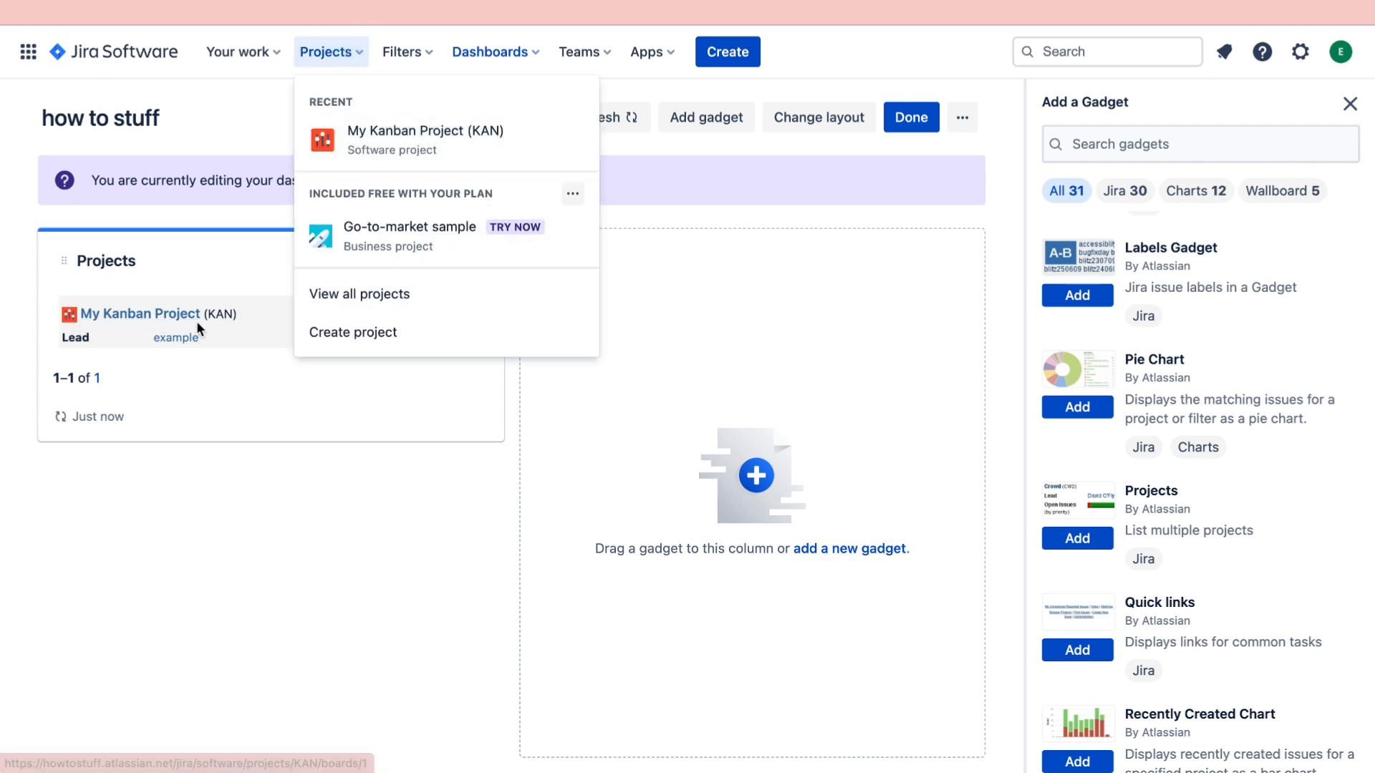
{"action": "left_click", "coordinate": [344, 54]}
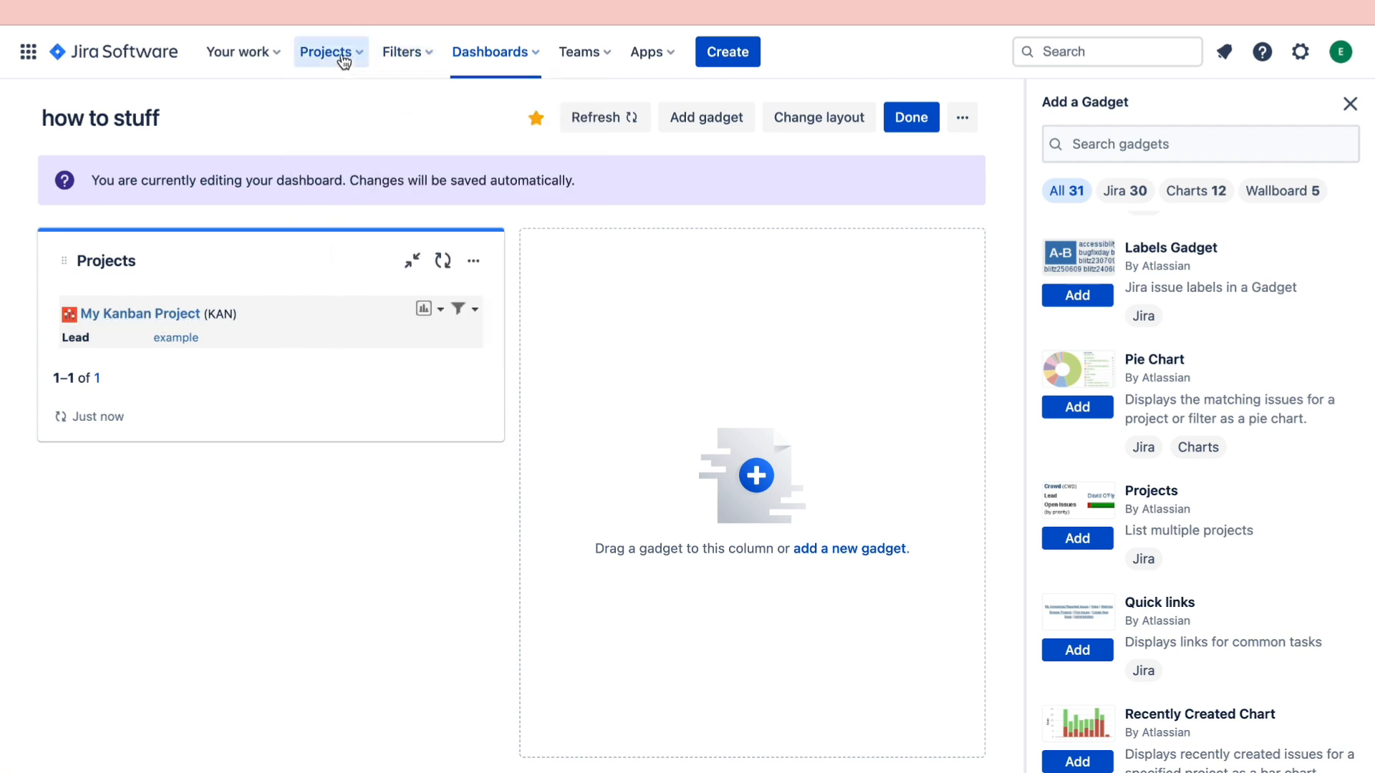
Add the Assigned to Me gadget to the dashboard and maximize it to review its settings
{"action": "scroll", "coordinate": [1228, 329], "scroll_direction": "up", "scroll_amount": 10}
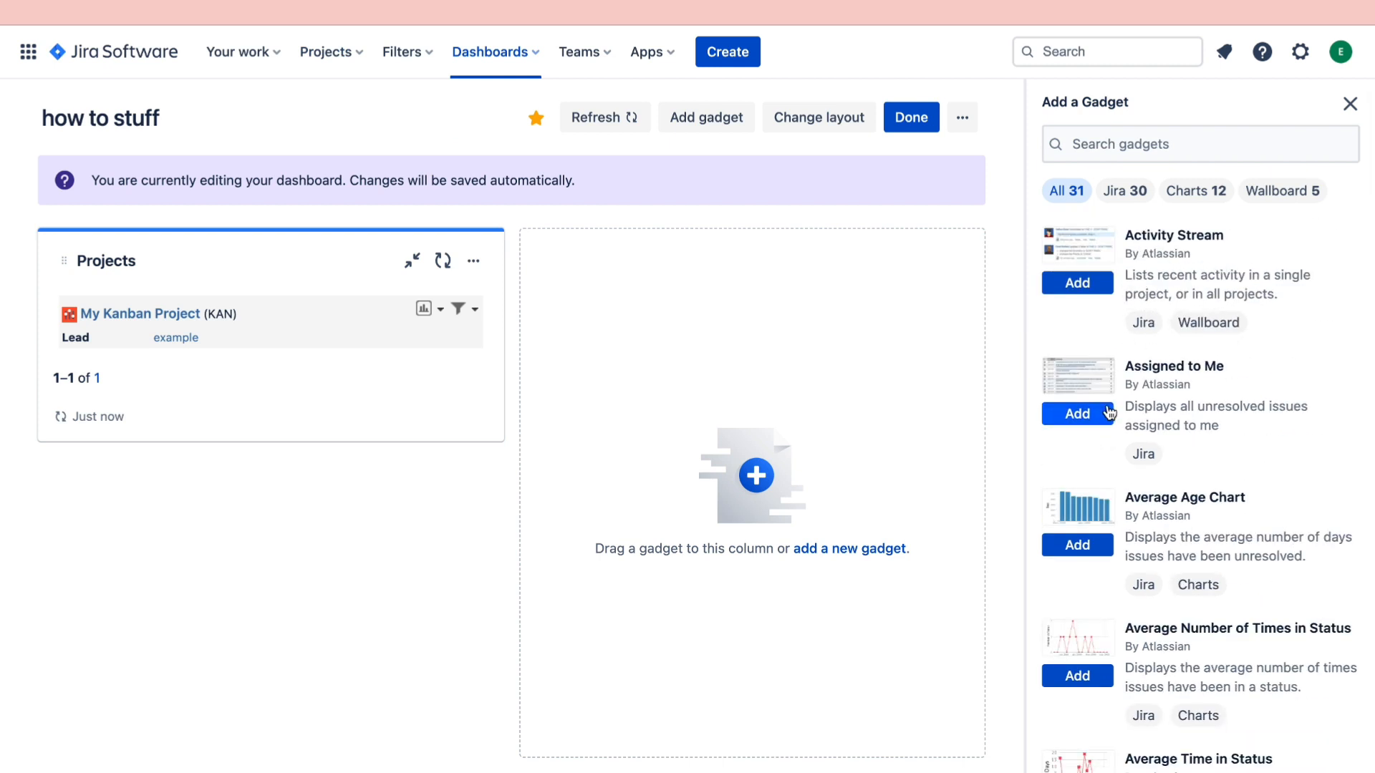
{"action": "left_click", "coordinate": [1078, 414]}
{"action": "scroll", "coordinate": [263, 358], "scroll_direction": "down", "scroll_amount": 1}
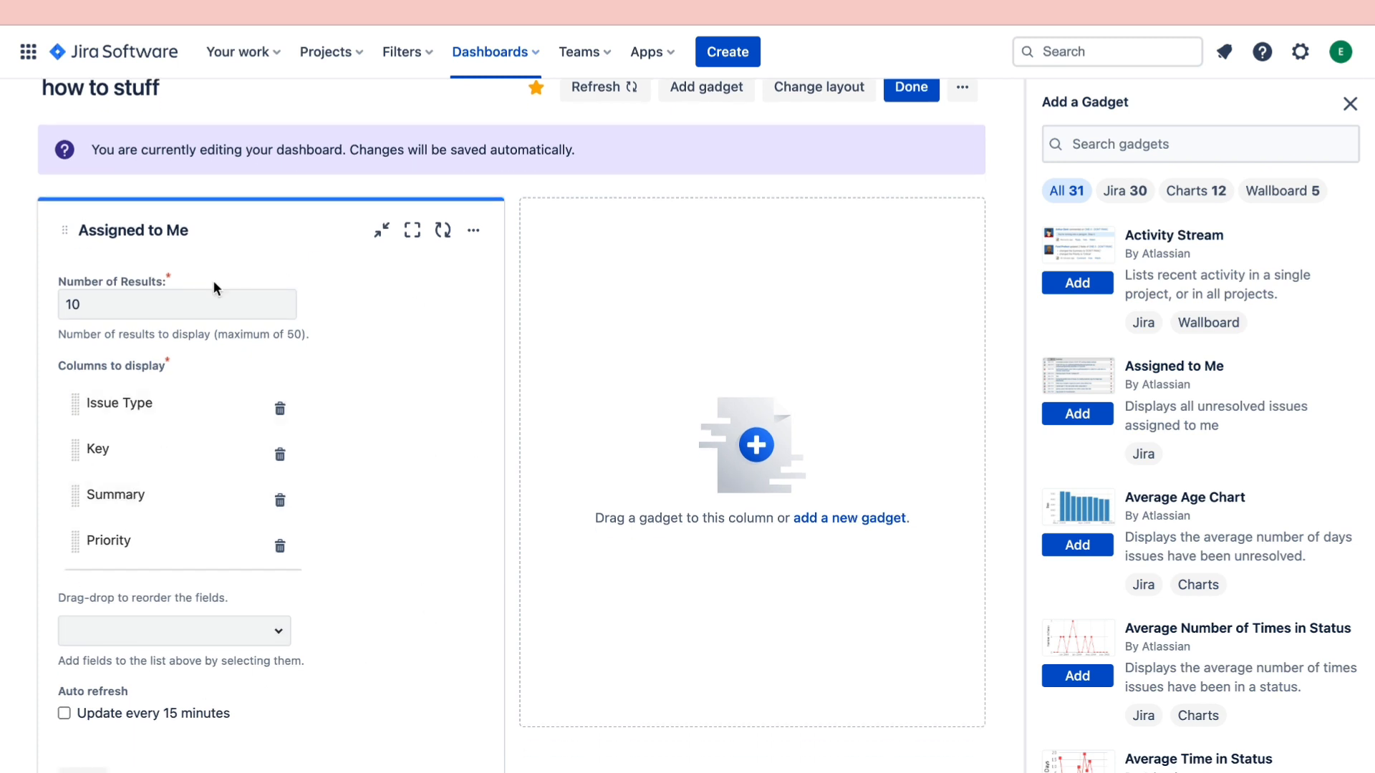
{"action": "scroll", "coordinate": [396, 584], "scroll_direction": "down", "scroll_amount": 3}
{"action": "scroll", "coordinate": [396, 583], "scroll_direction": "up", "scroll_amount": 4}
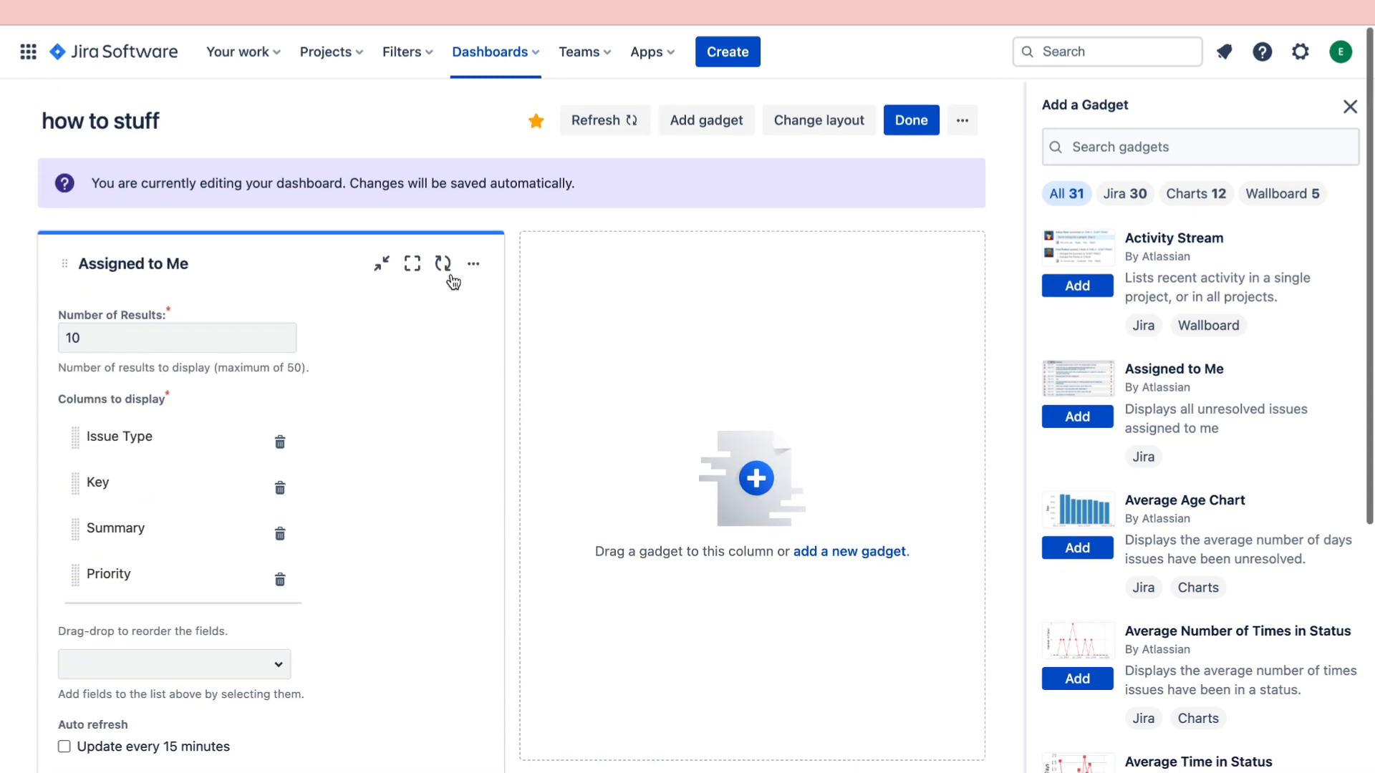
{"action": "left_click", "coordinate": [412, 261]}
{"action": "scroll", "coordinate": [368, 450], "scroll_direction": "down", "scroll_amount": 2}
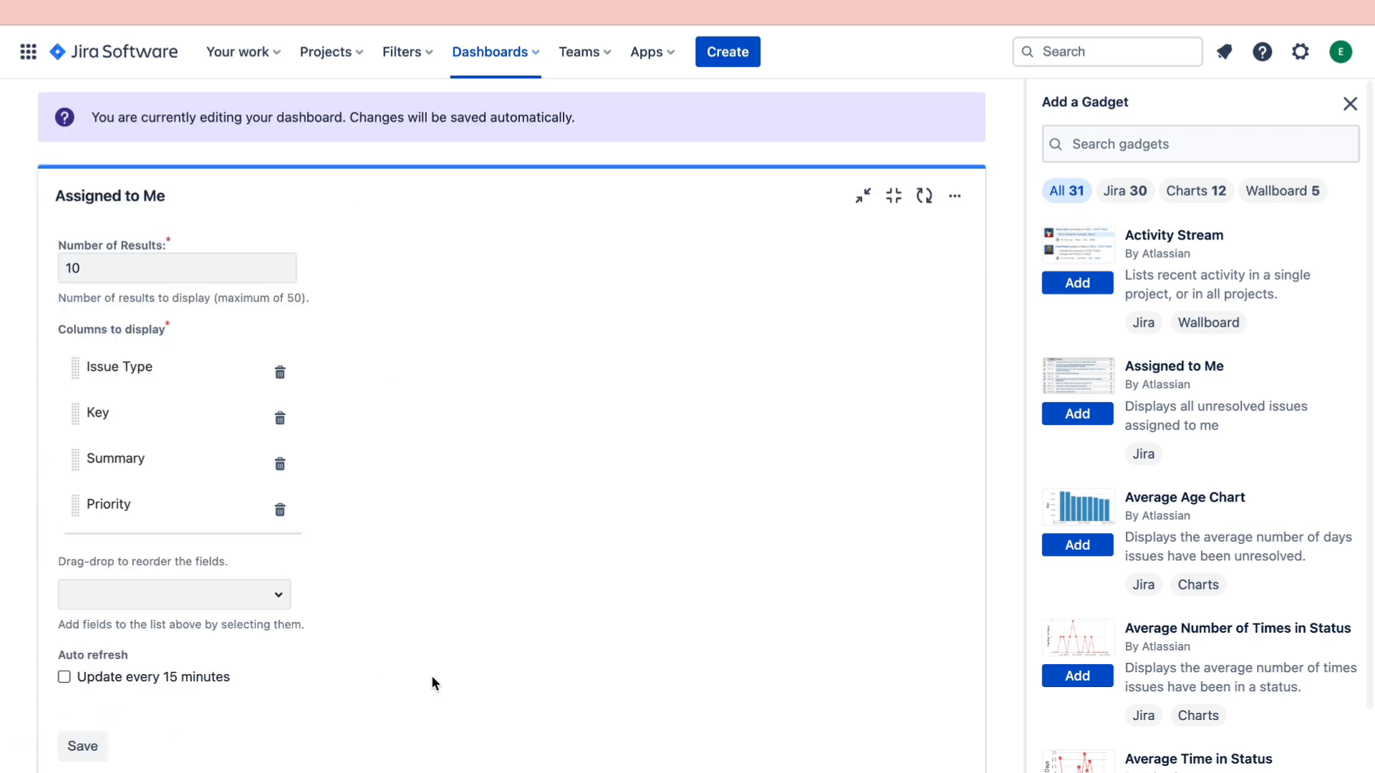
{"action": "scroll", "coordinate": [271, 378], "scroll_direction": "down", "scroll_amount": 1}
{"action": "scroll", "coordinate": [271, 378], "scroll_direction": "down", "scroll_amount": 1}
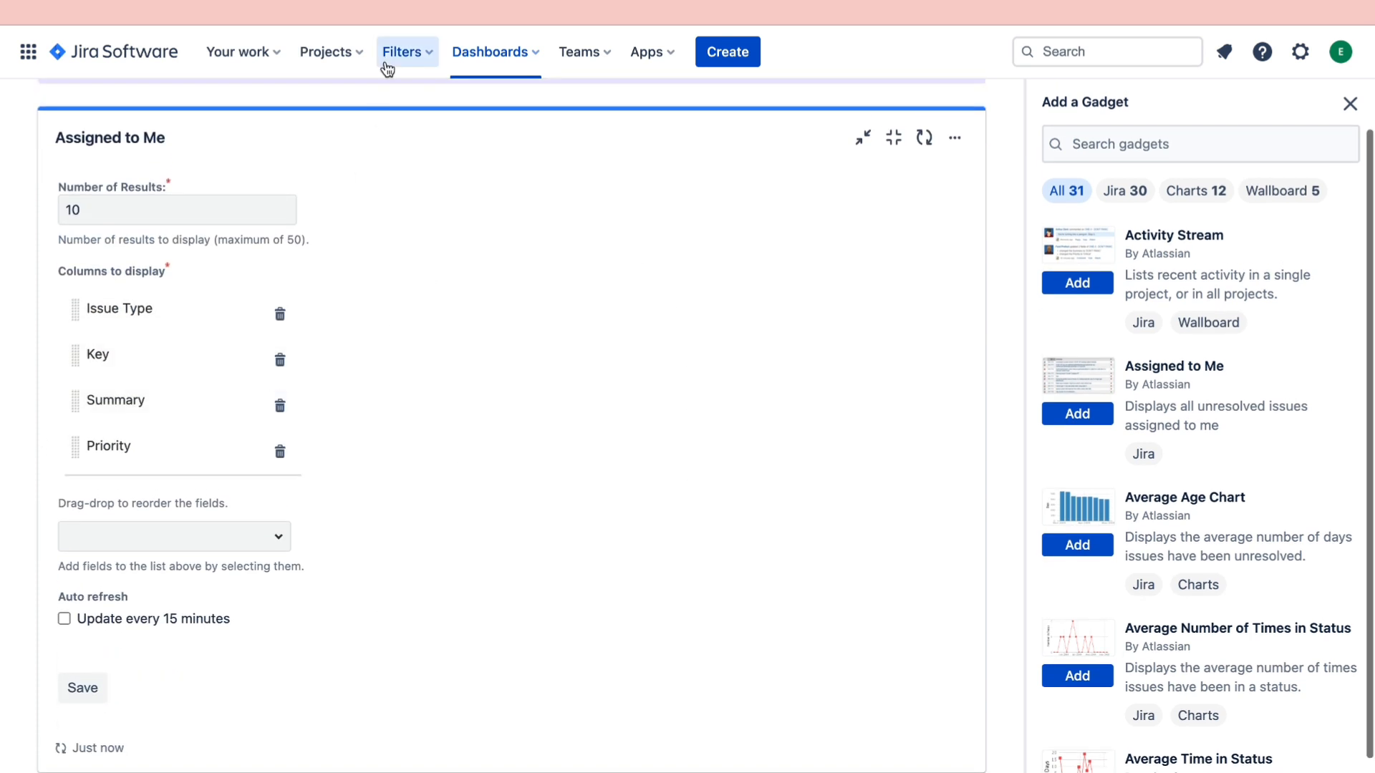
Create an issue named "record" in the To Do column of My Kanban Project and assign it to your own account
{"action": "left_click", "coordinate": [331, 53]}
{"action": "left_click", "coordinate": [368, 154]}
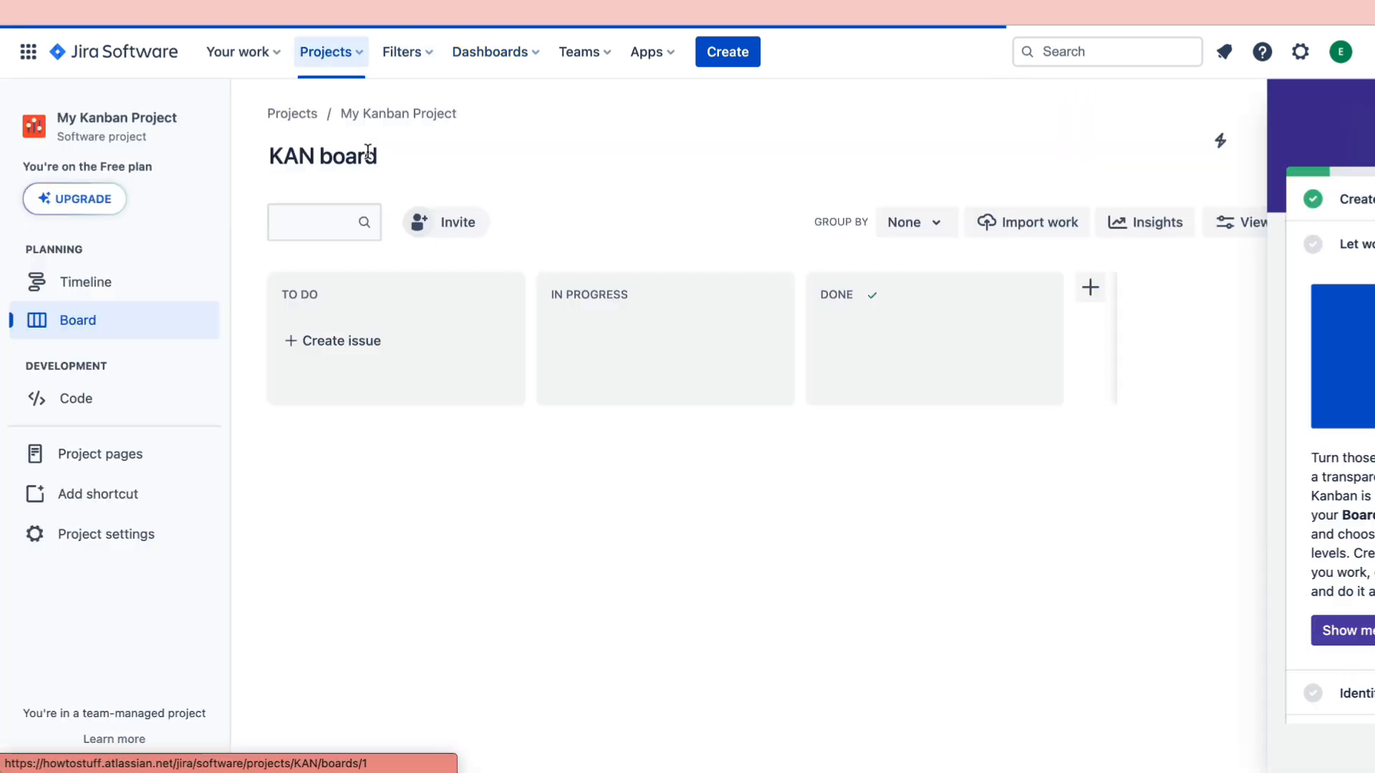
{"action": "left_click", "coordinate": [345, 343]}
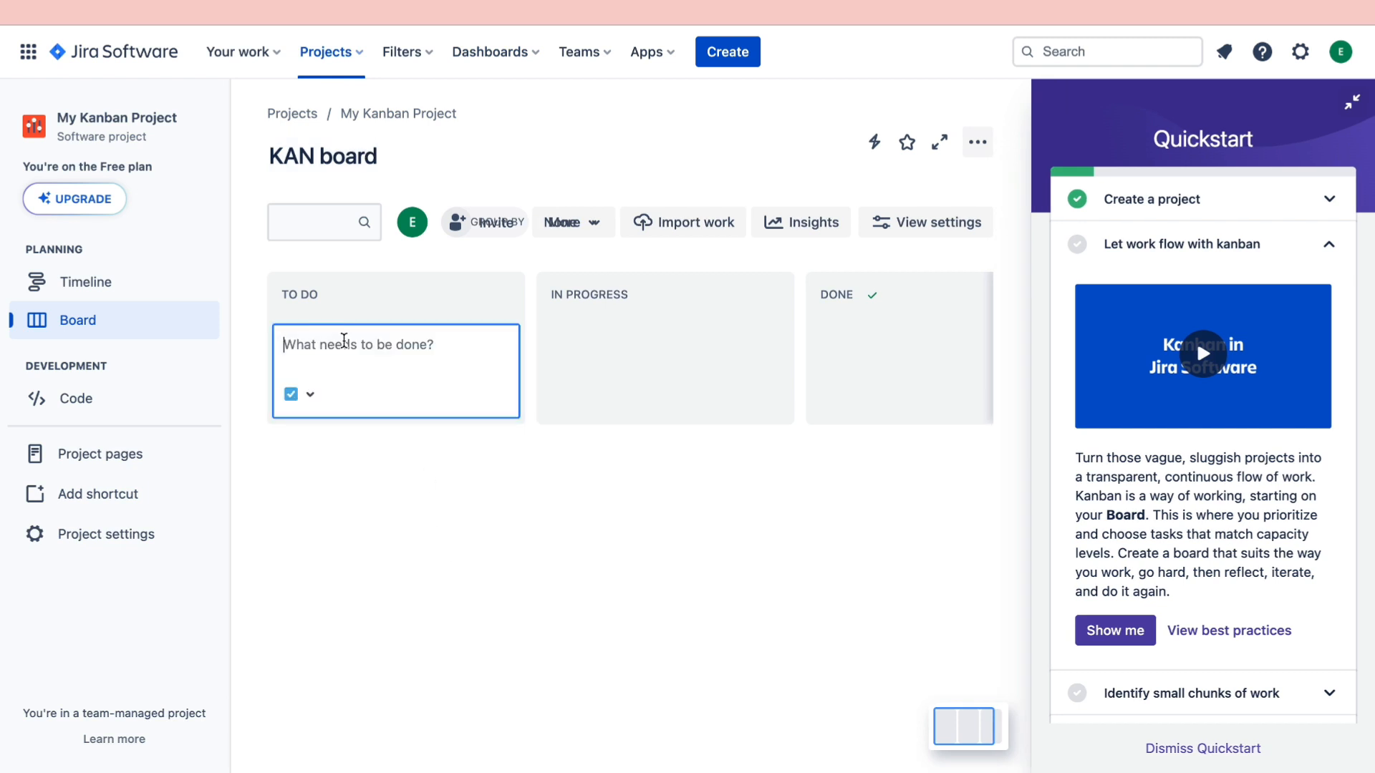
{"action": "type", "text": "record"}
{"action": "key", "text": "Return"}
{"action": "left_click", "coordinate": [496, 379]}
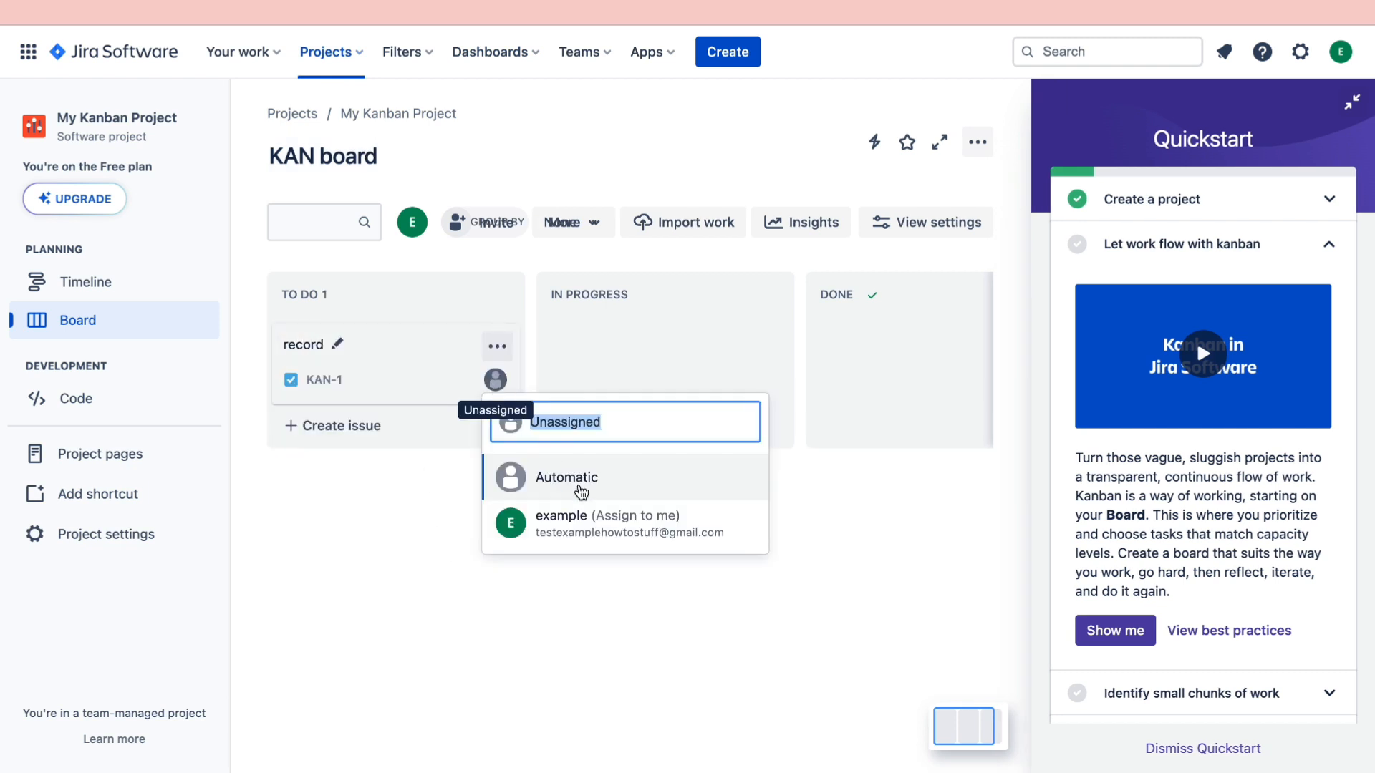
{"action": "left_click", "coordinate": [594, 527]}
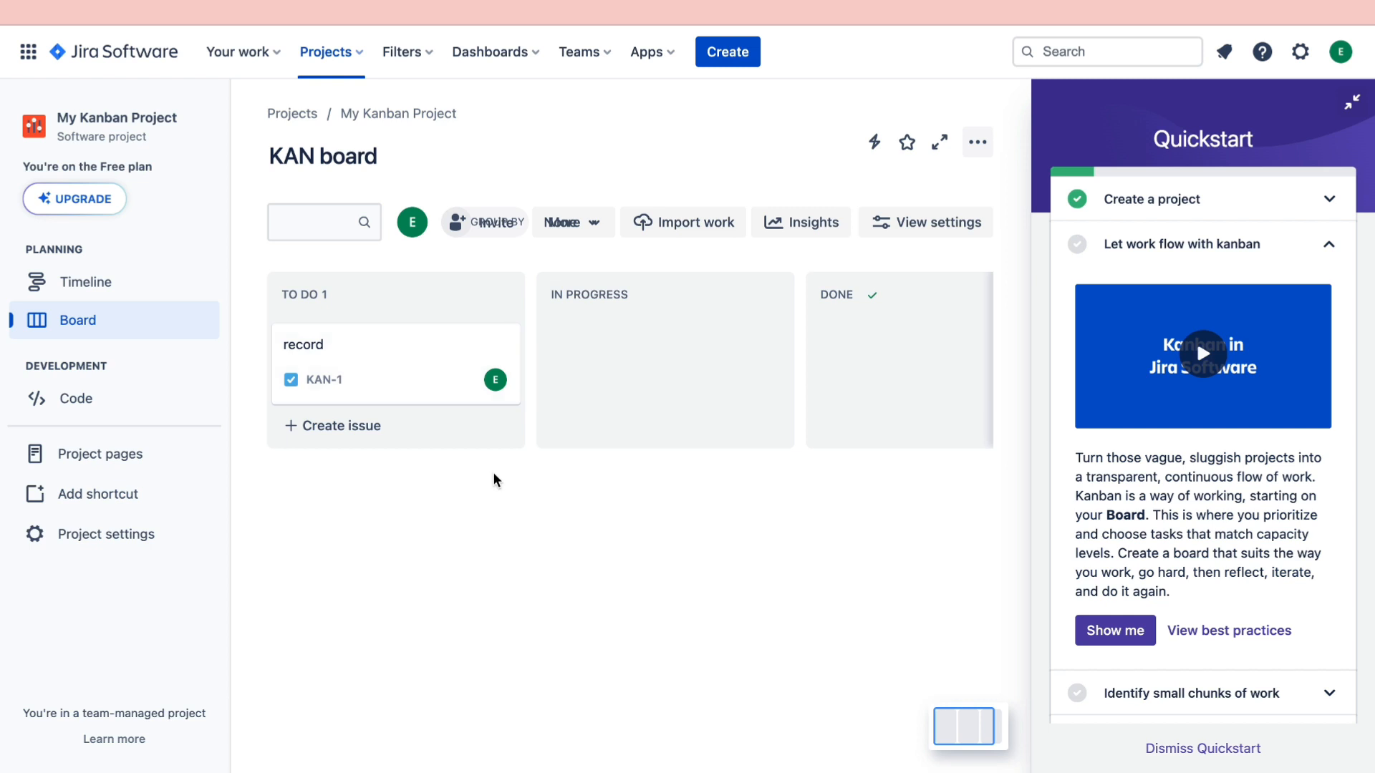
Return to the "how to stuff" dashboard and open it for editing at the Assigned to Me gadget's settings
{"action": "left_click", "coordinate": [487, 48]}
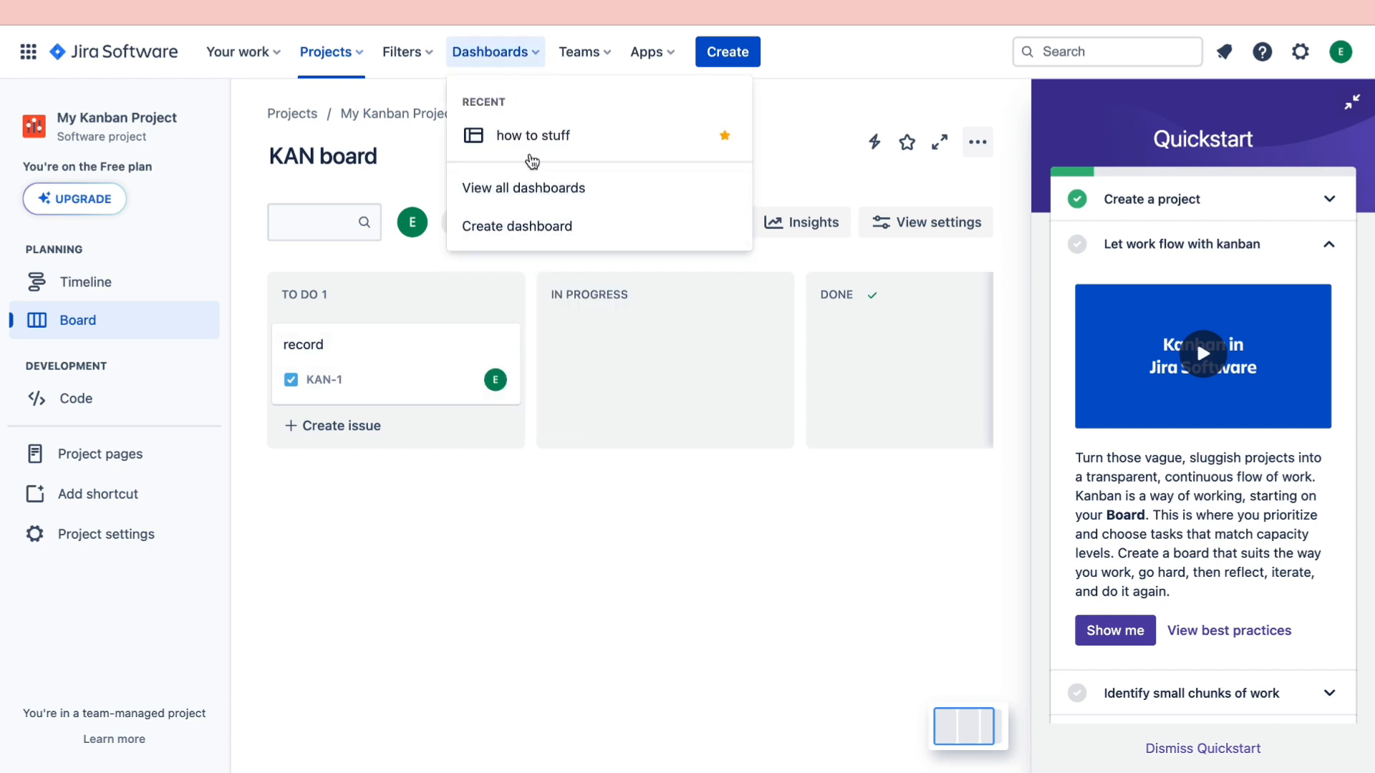
{"action": "left_click", "coordinate": [526, 146]}
{"action": "left_click_drag", "start_coordinate": [304, 281], "coordinate": [206, 285]}
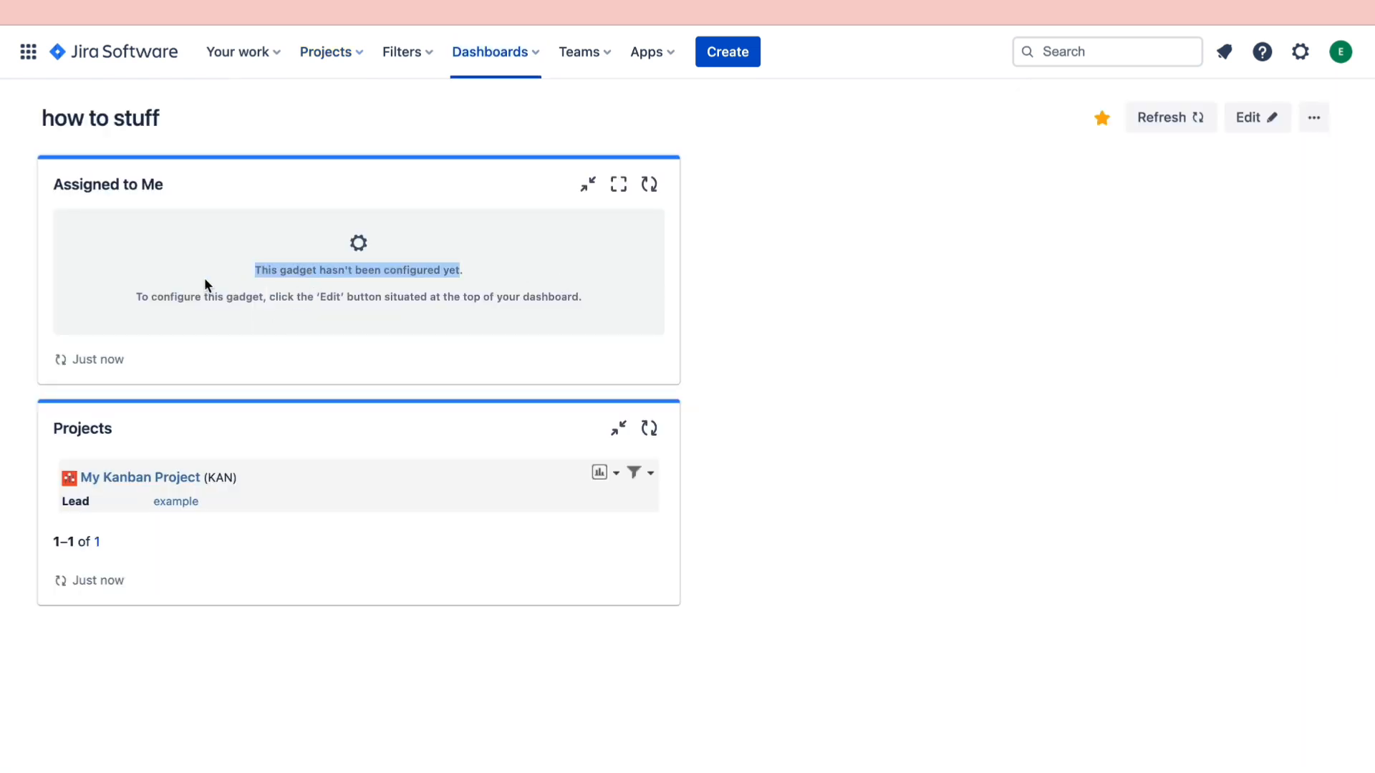
{"action": "left_click", "coordinate": [561, 248]}
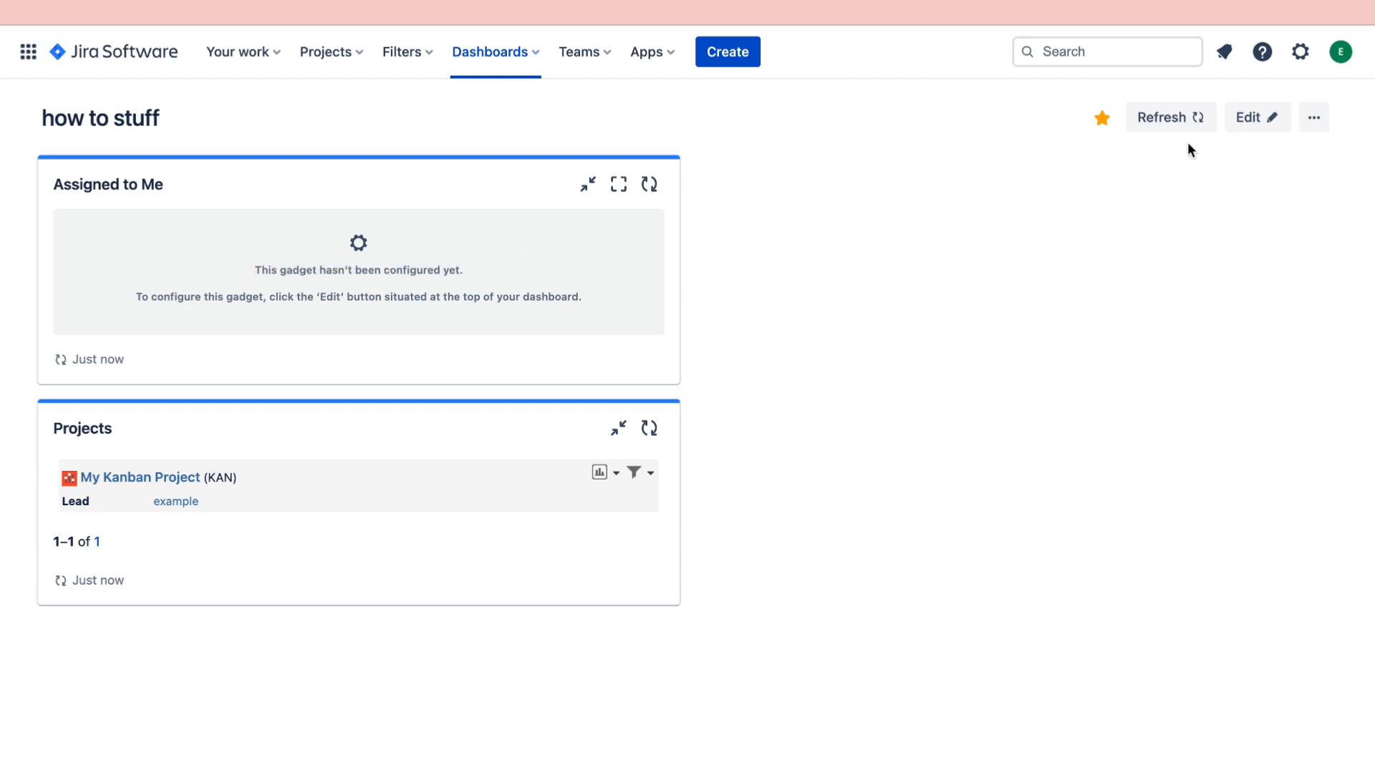
{"action": "left_click", "coordinate": [1261, 117]}
{"action": "scroll", "coordinate": [218, 351], "scroll_direction": "down", "scroll_amount": 2}
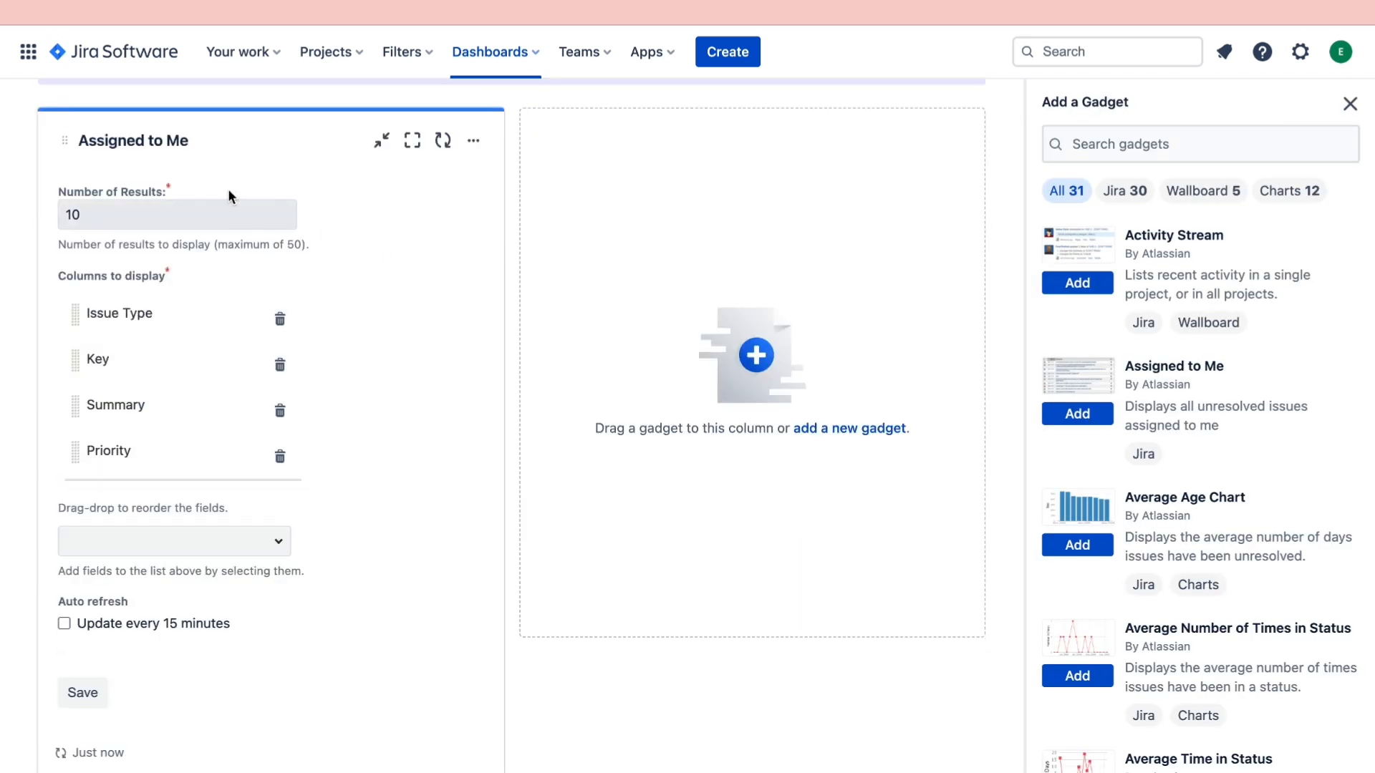
Enable auto refresh every 15 minutes for the Assigned to Me gadget and save its settings
{"action": "left_click", "coordinate": [119, 211]}
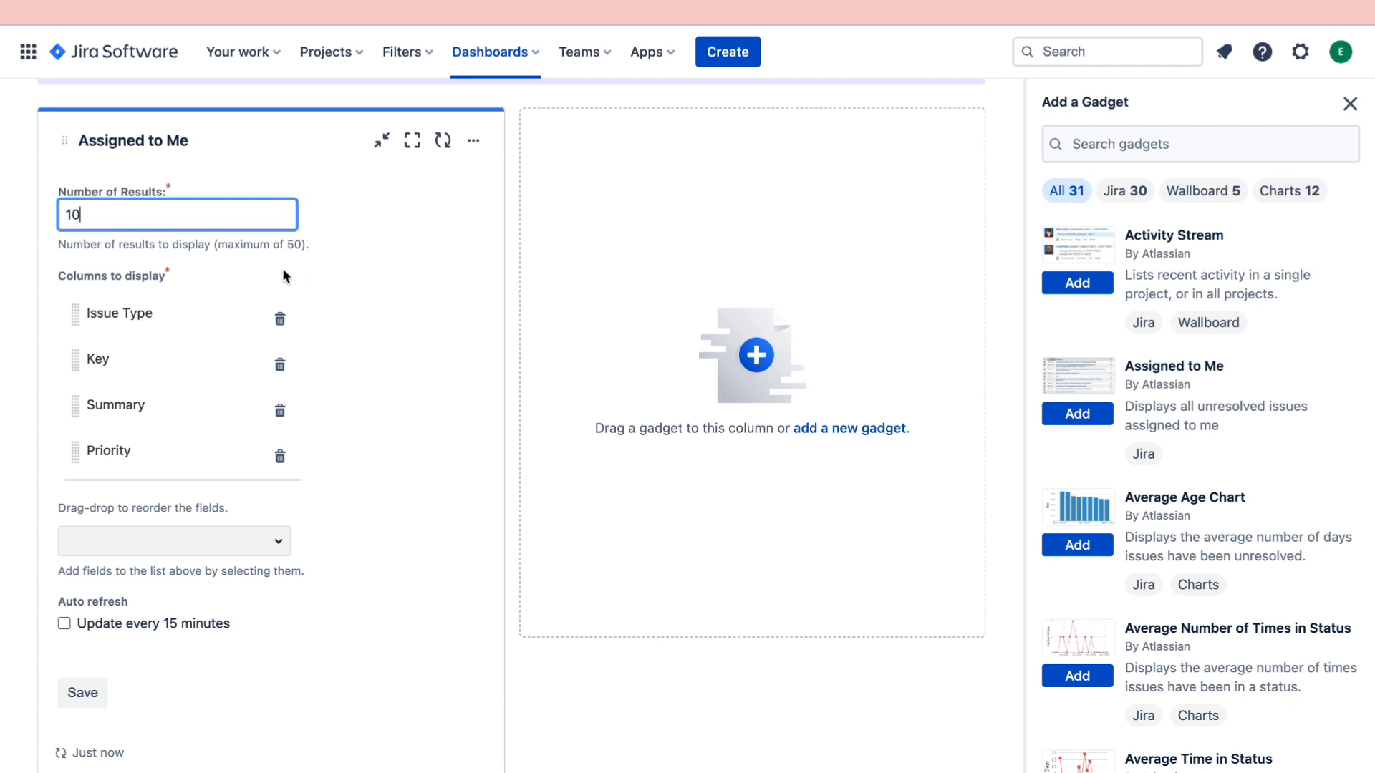
{"action": "left_click_drag", "start_coordinate": [336, 259], "coordinate": [59, 275]}
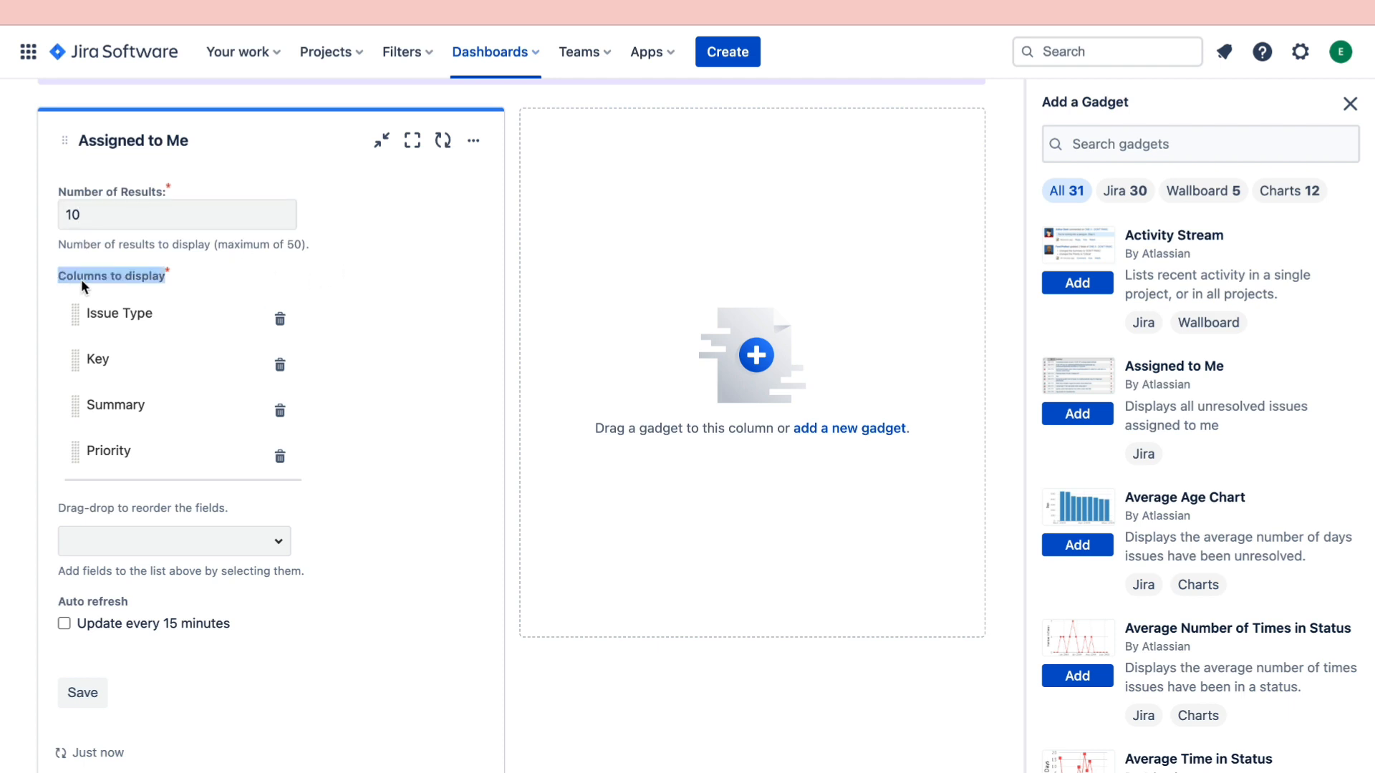
{"action": "left_click", "coordinate": [285, 260]}
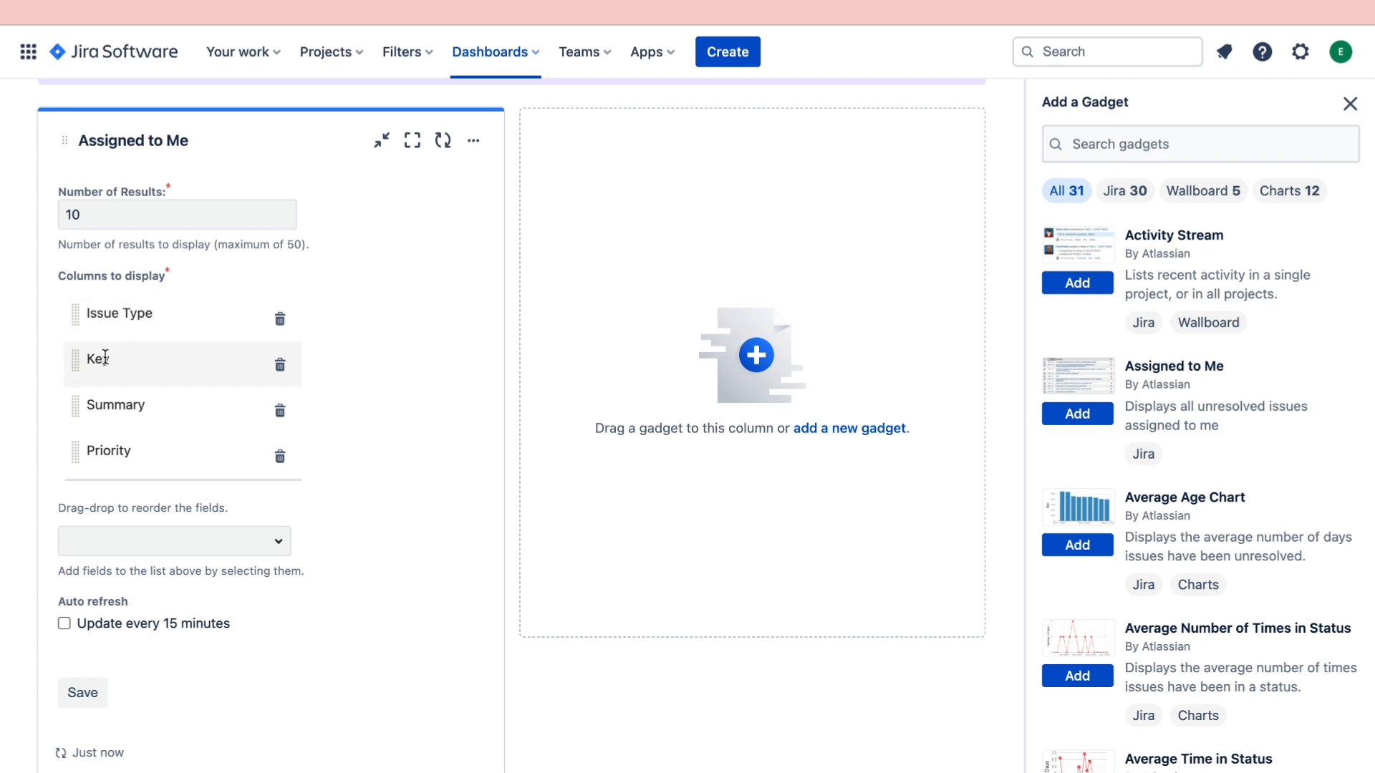
{"action": "scroll", "coordinate": [181, 465], "scroll_direction": "down", "scroll_amount": 3}
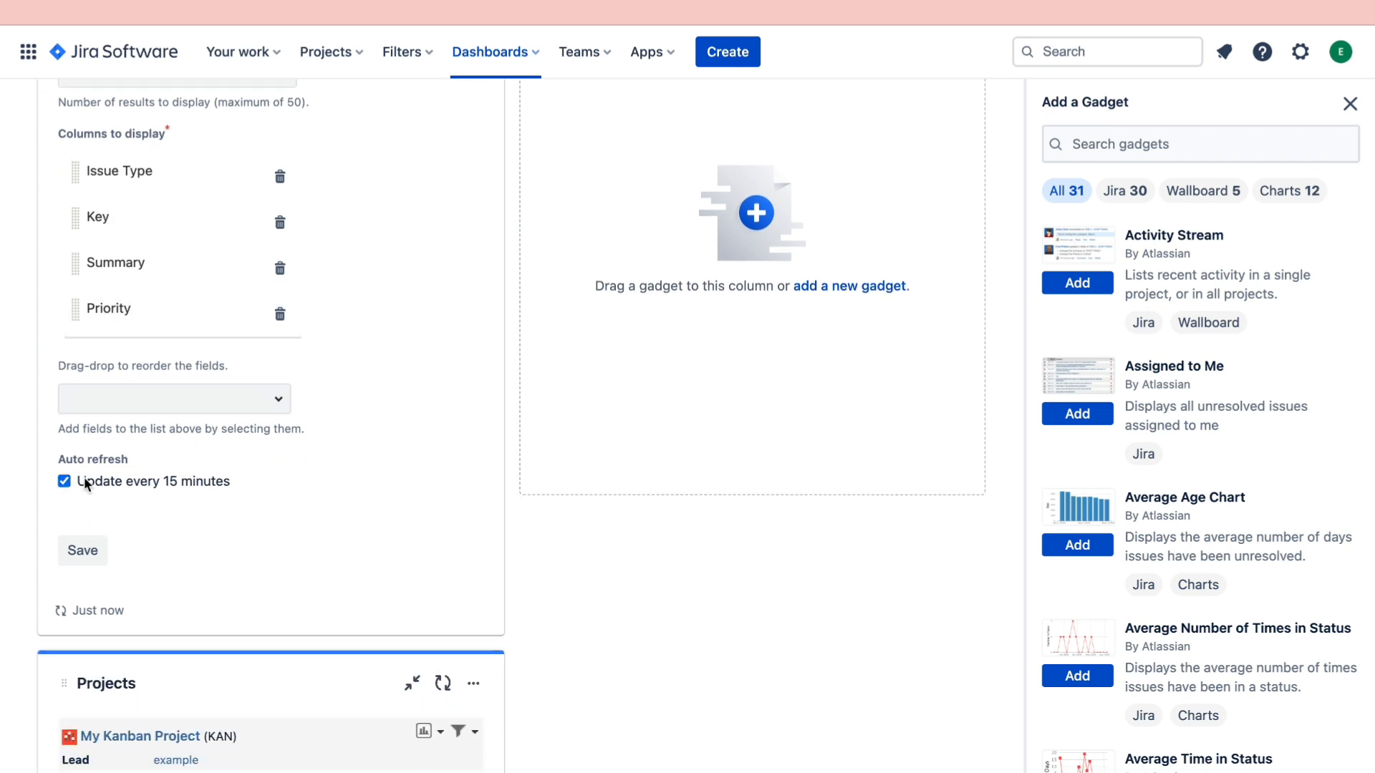
{"action": "left_click", "coordinate": [86, 552]}
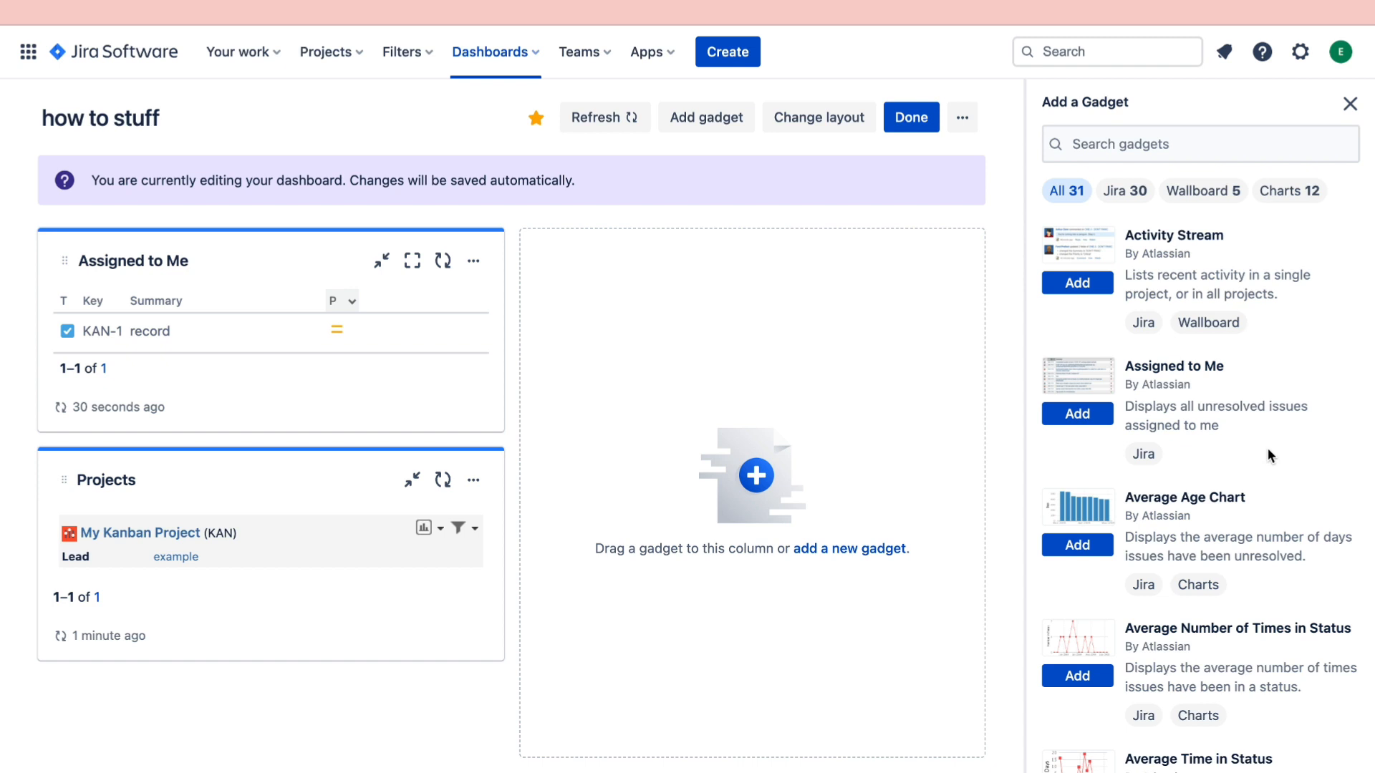
Browse the gadget categories, narrow the list to Charts and add the Average Number of Times in Status gadget
{"action": "left_click", "coordinate": [1289, 195]}
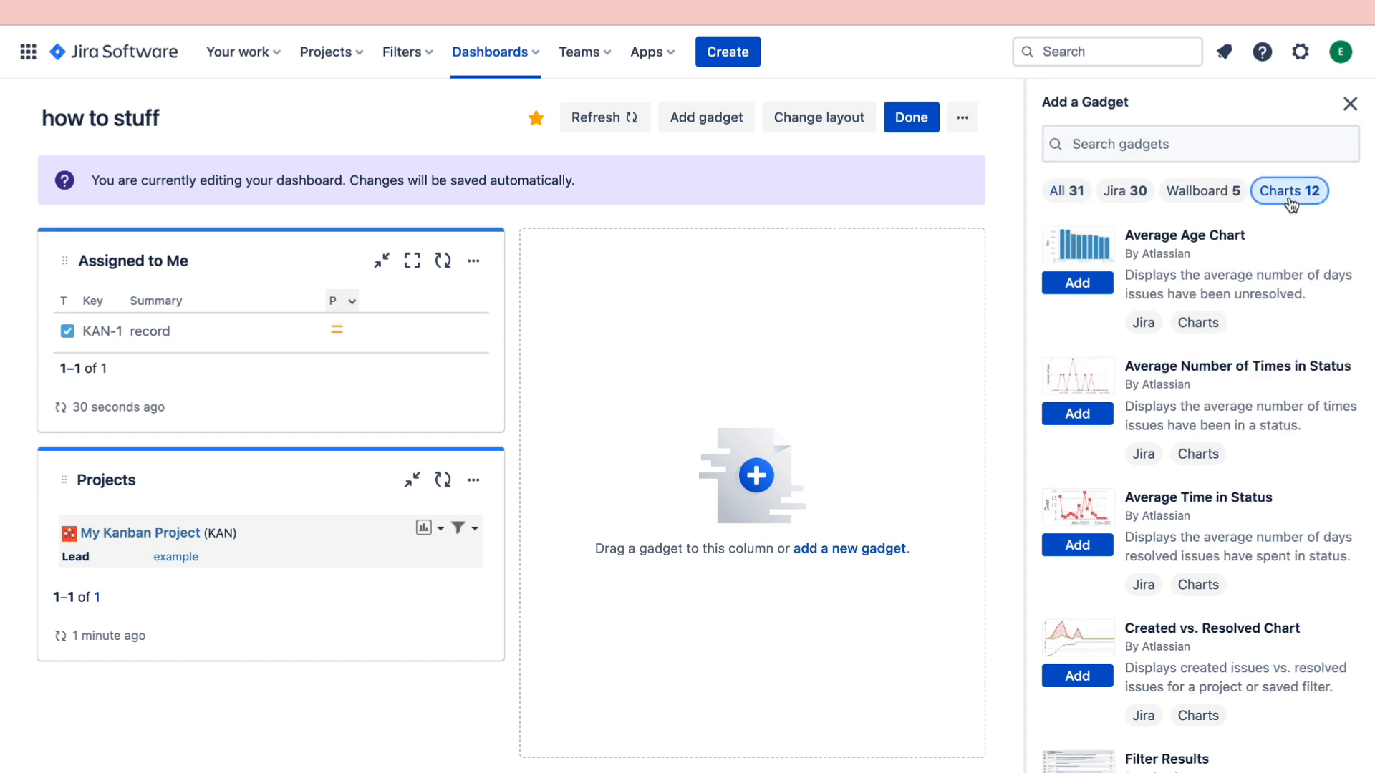
{"action": "left_click", "coordinate": [1201, 199]}
{"action": "left_click", "coordinate": [1125, 192]}
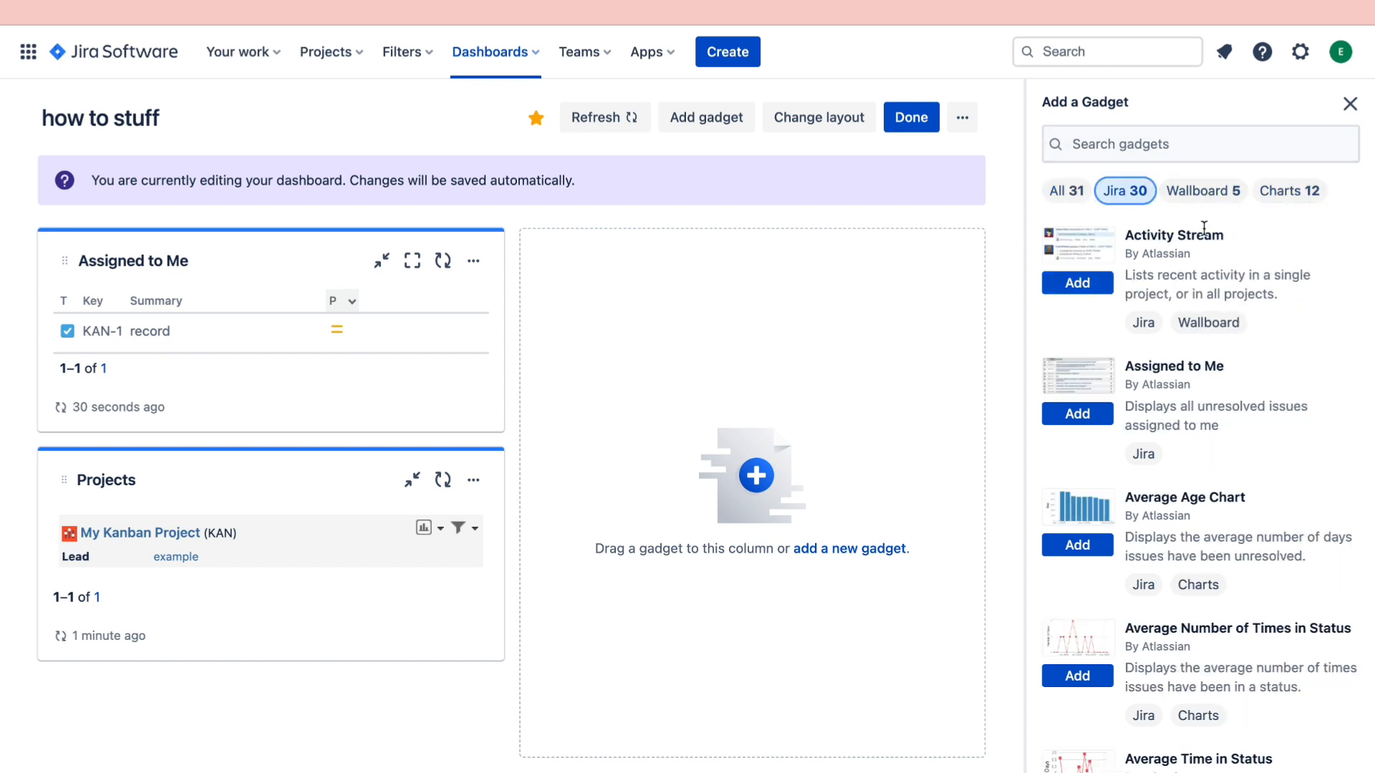
{"action": "left_click", "coordinate": [1289, 190]}
{"action": "scroll", "coordinate": [1210, 338], "scroll_direction": "down", "scroll_amount": 2}
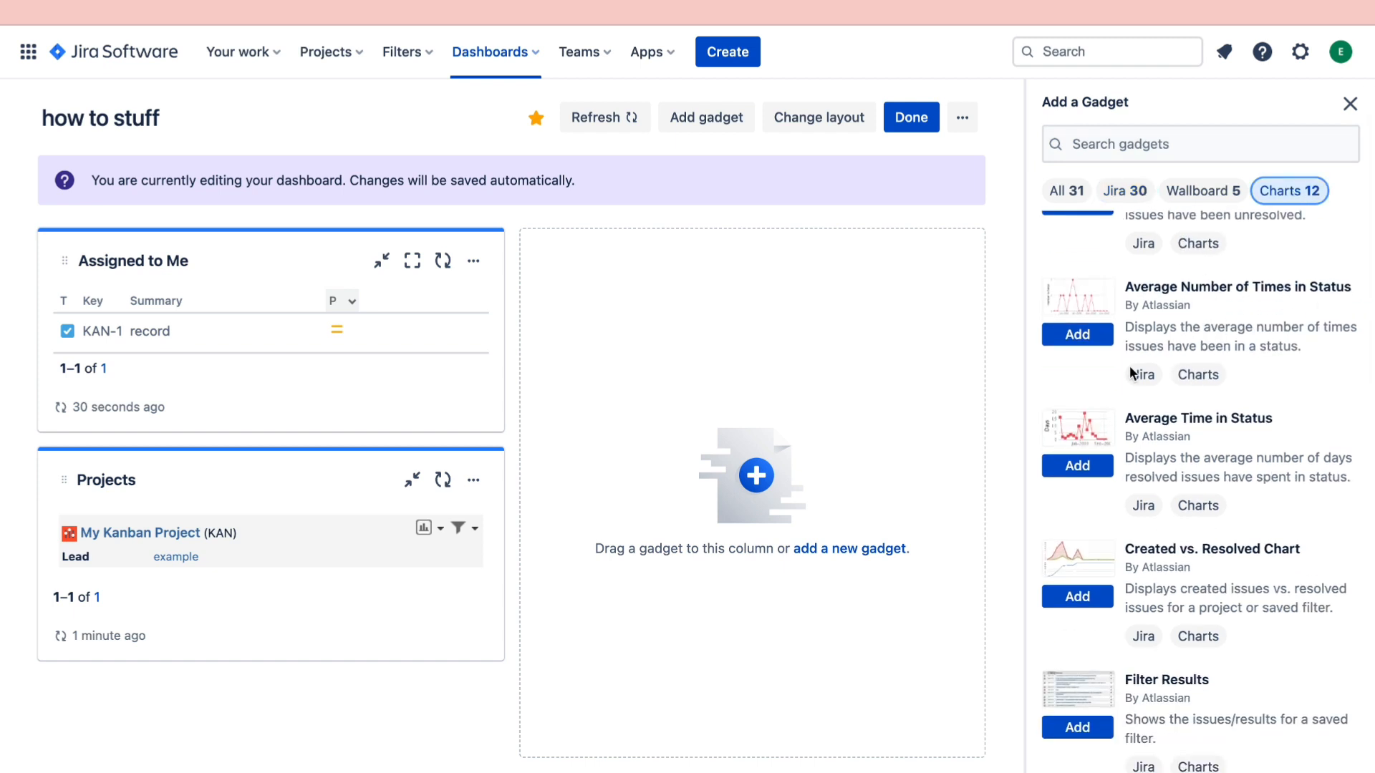
{"action": "left_click", "coordinate": [1076, 334]}
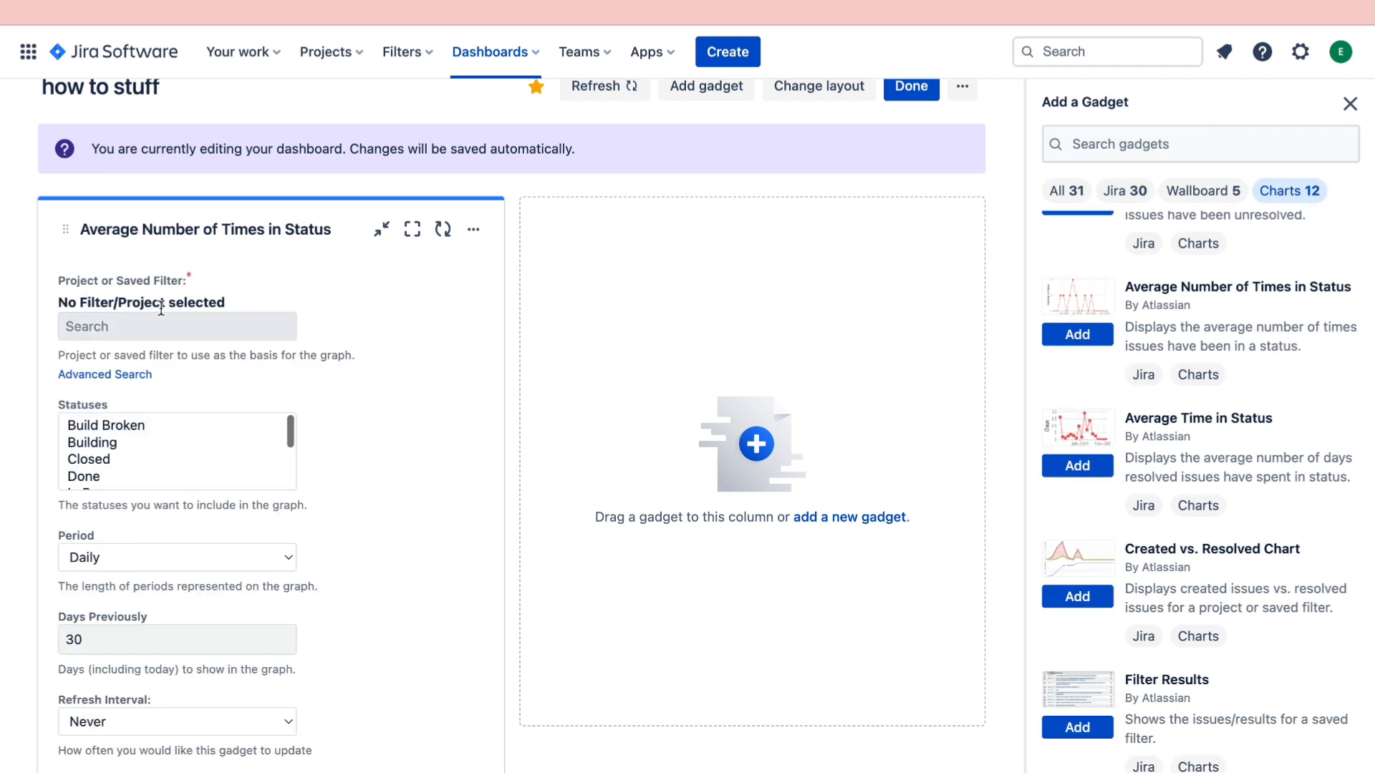
Configure the Average Number of Times in Status gadget for My Kanban Project with a refresh interval of Every 30 Minutes and save it
{"action": "left_click", "coordinate": [183, 329]}
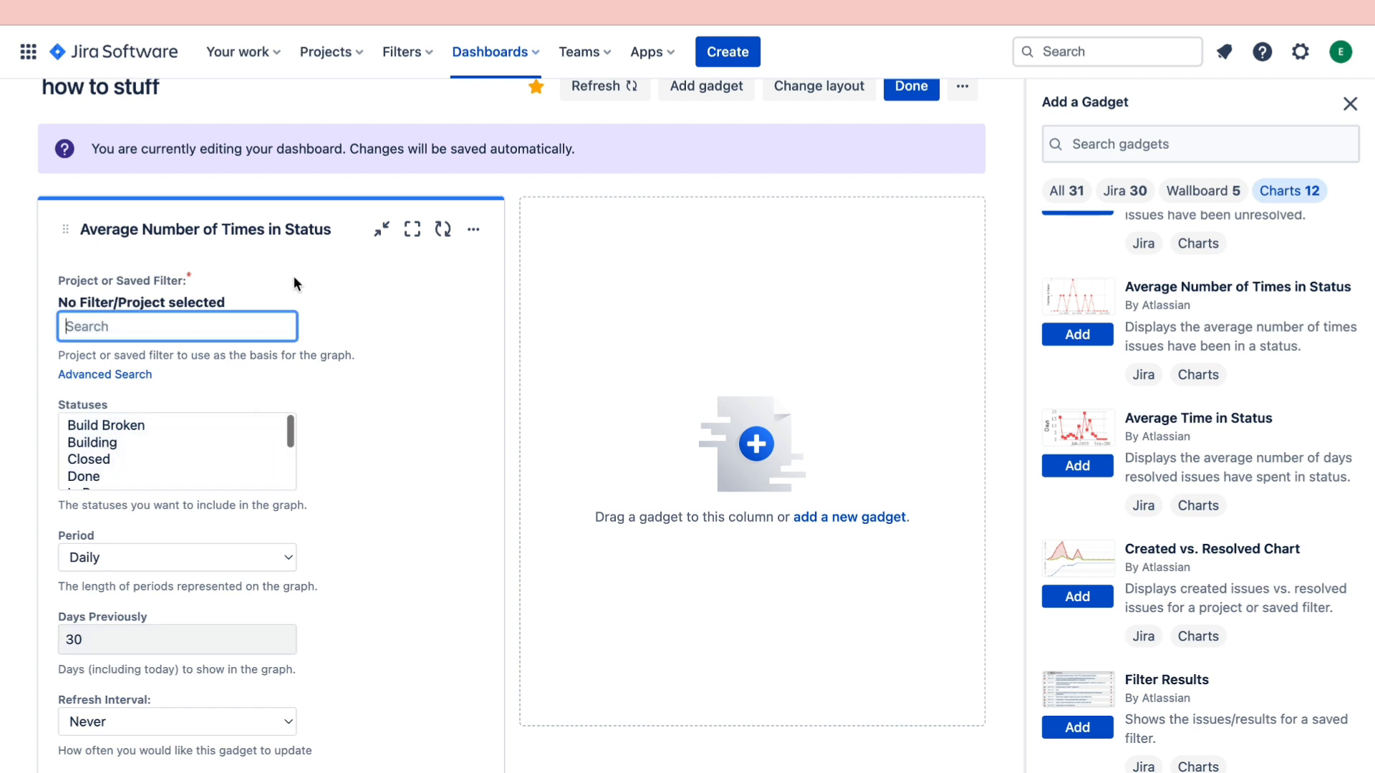
{"action": "scroll", "coordinate": [294, 276], "scroll_direction": "down", "scroll_amount": 5}
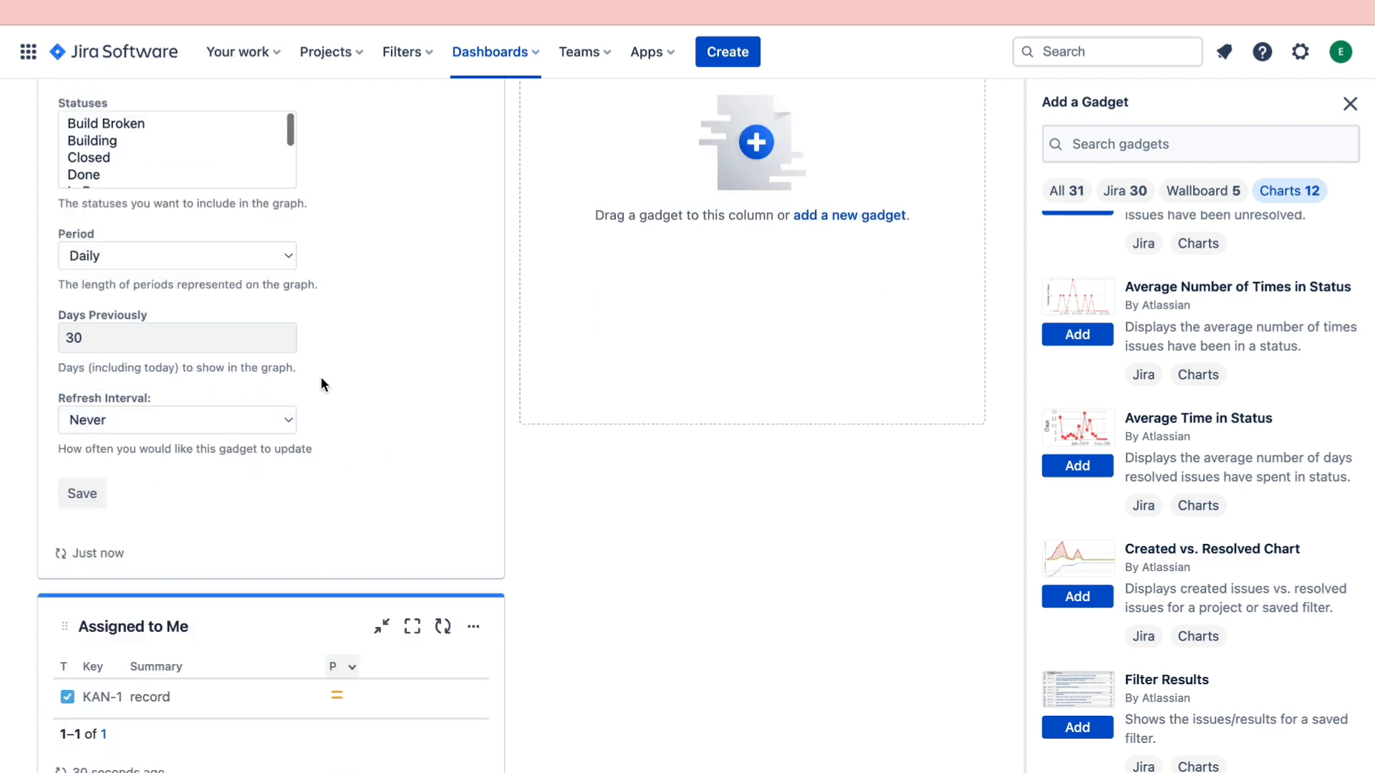
{"action": "left_click", "coordinate": [141, 421]}
{"action": "left_click", "coordinate": [129, 494]}
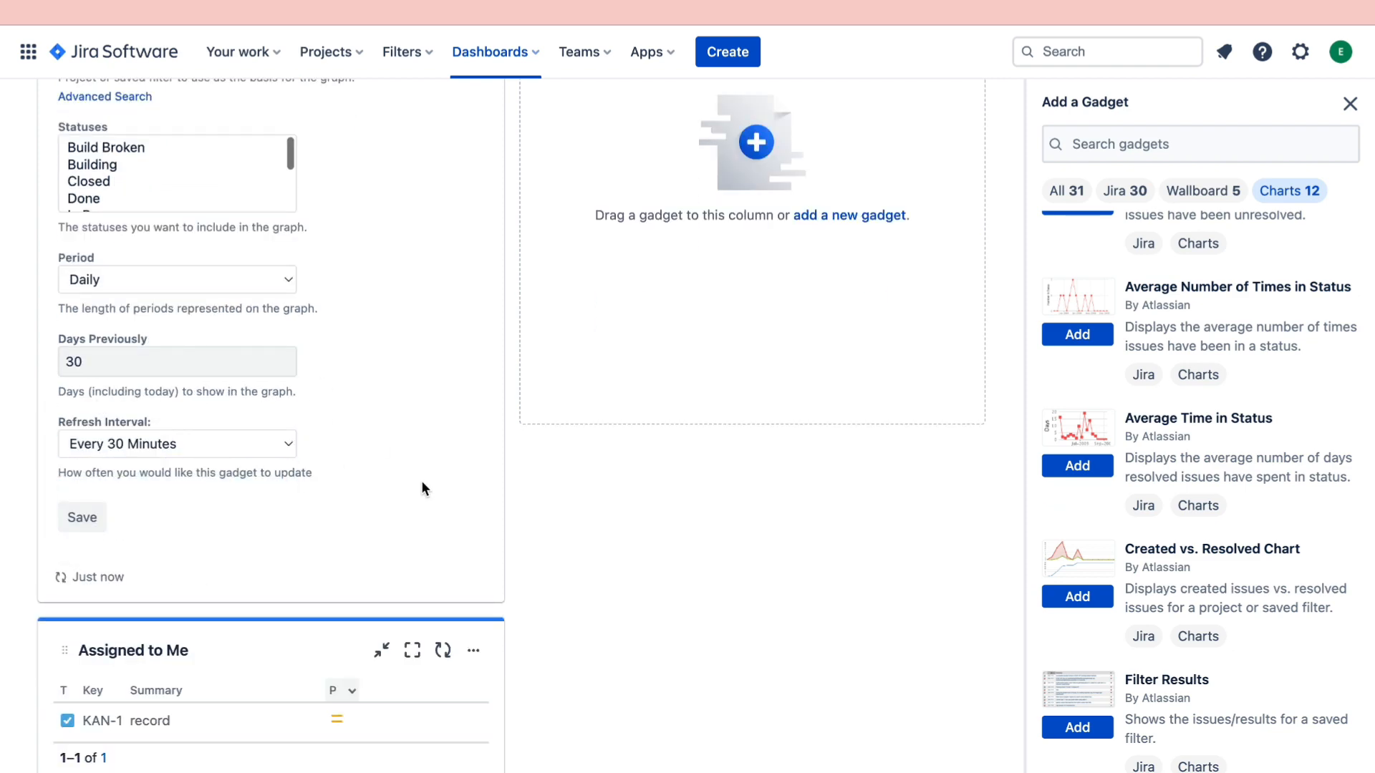
{"action": "scroll", "coordinate": [256, 381], "scroll_direction": "up", "scroll_amount": 5}
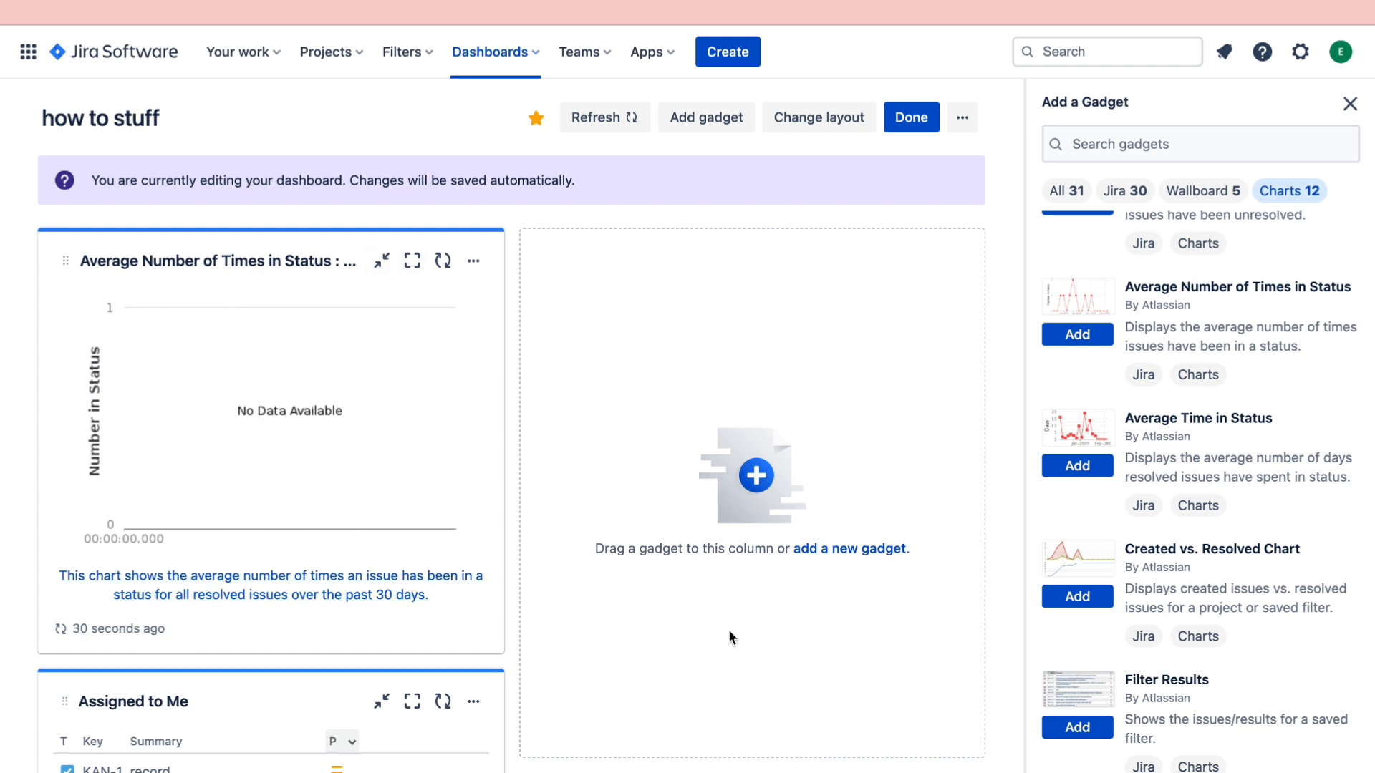
{"action": "key", "text": "c"}
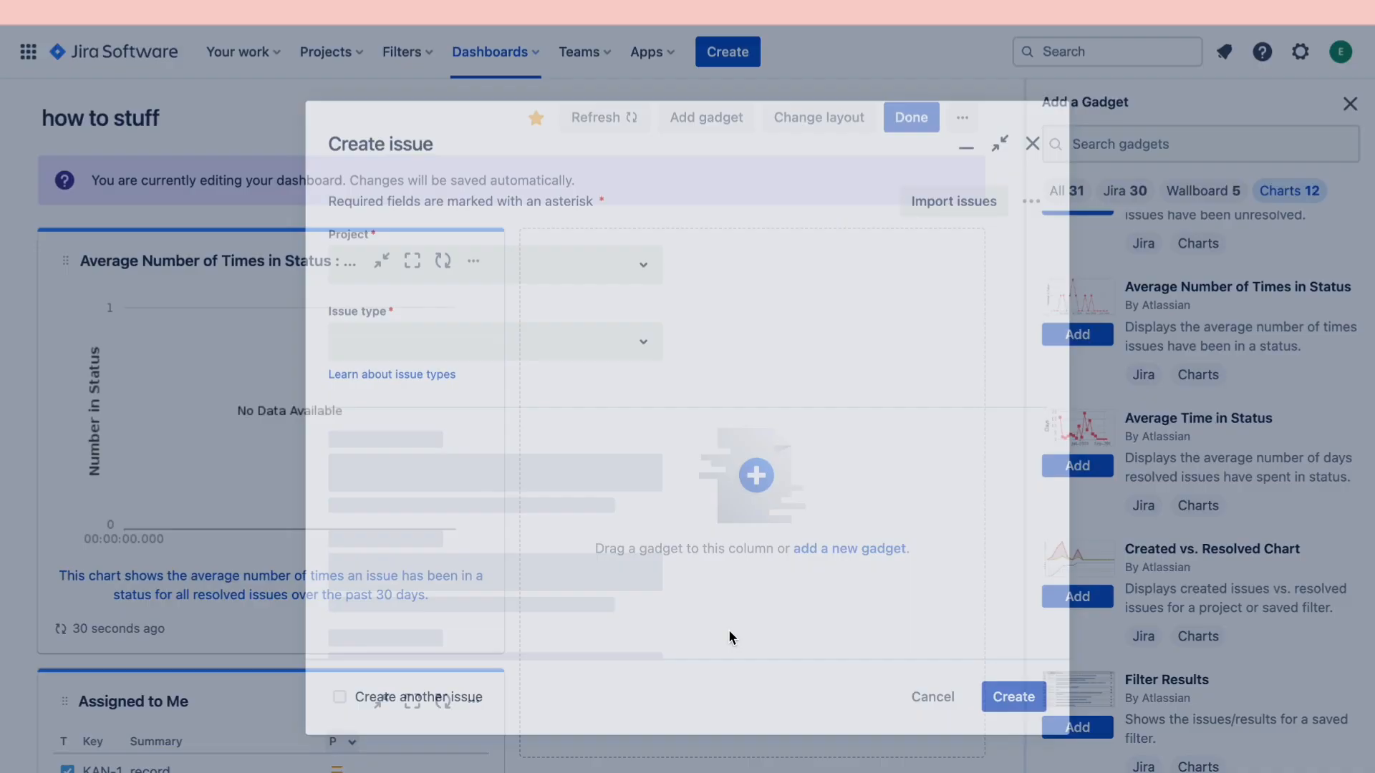
{"action": "key", "text": "Escape"}
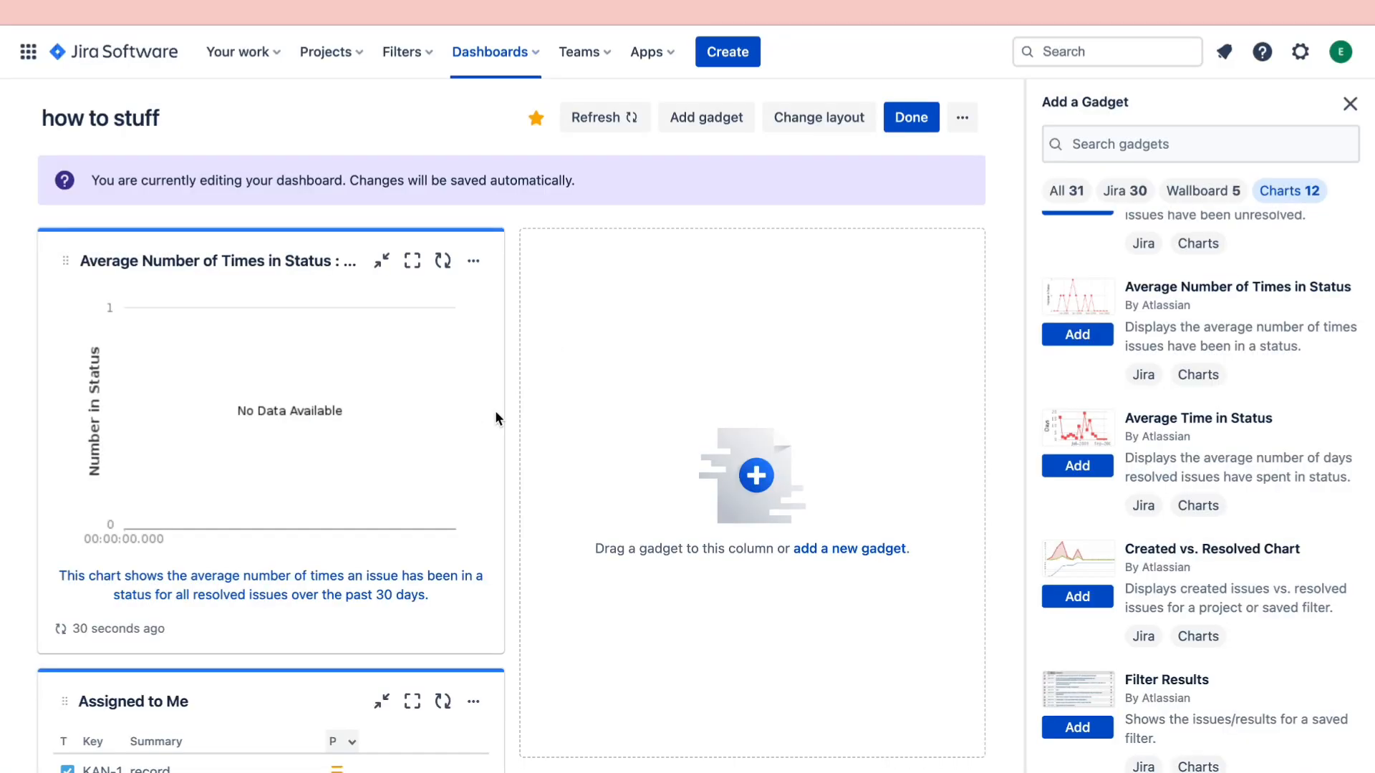
Try the three-column and uneven two-column dashboard layouts, settle on a single column and review the stacked gadgets
{"action": "left_click", "coordinate": [849, 119]}
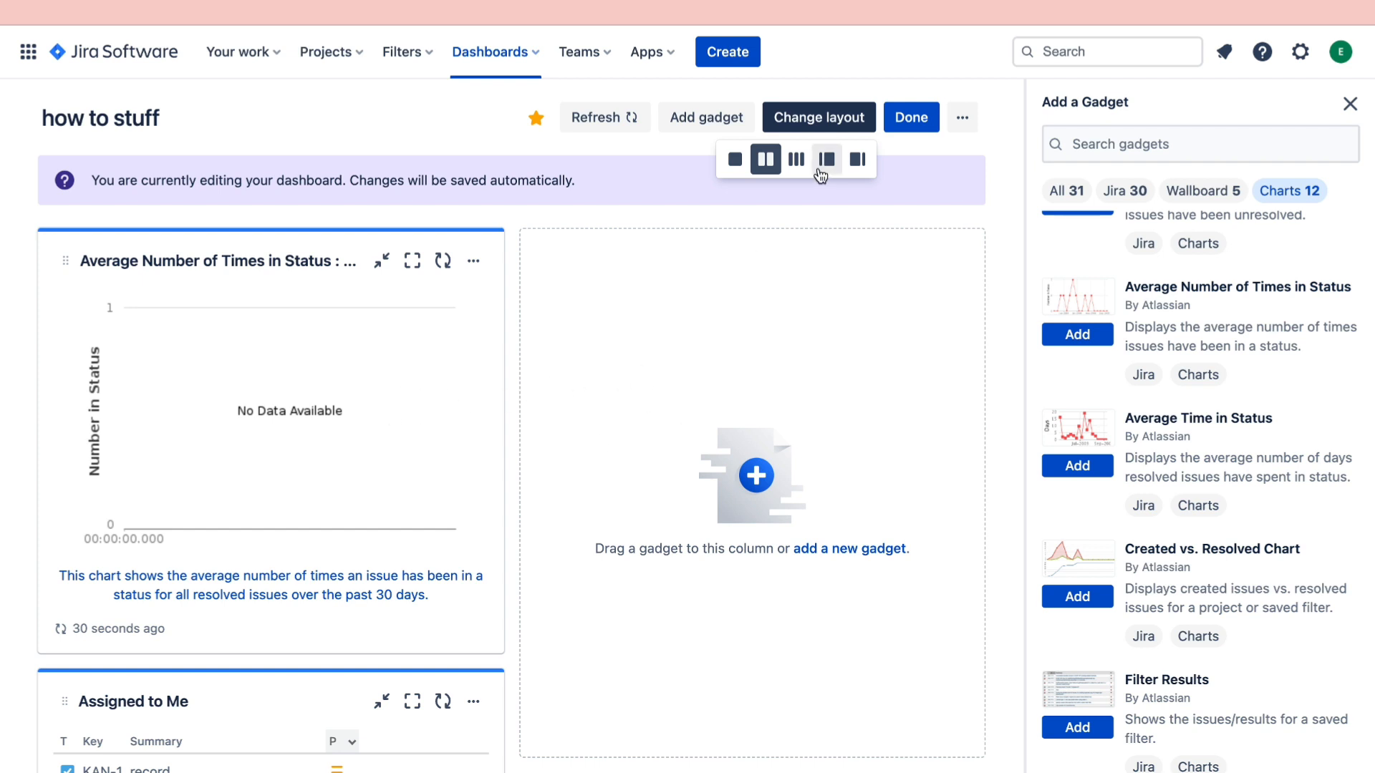
{"action": "left_click", "coordinate": [795, 159]}
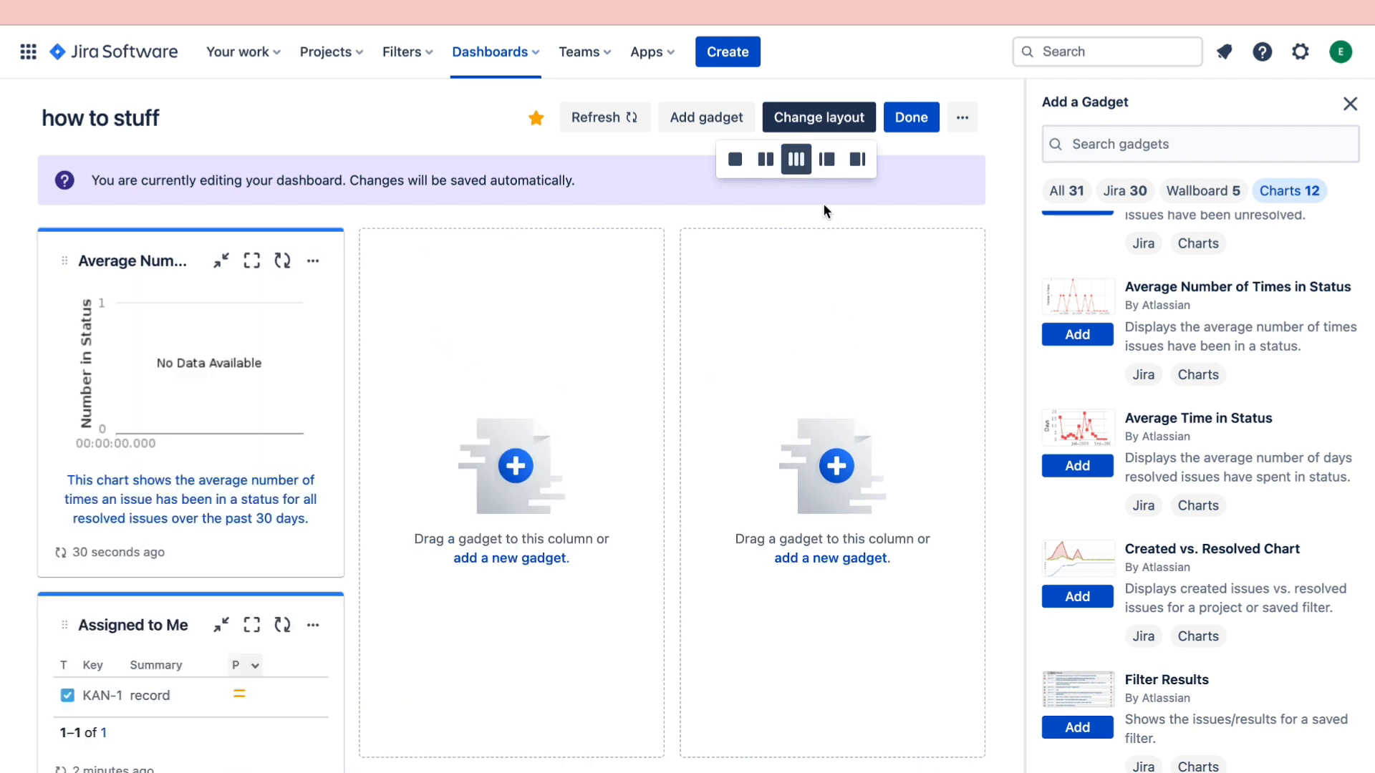
{"action": "left_click", "coordinate": [826, 162]}
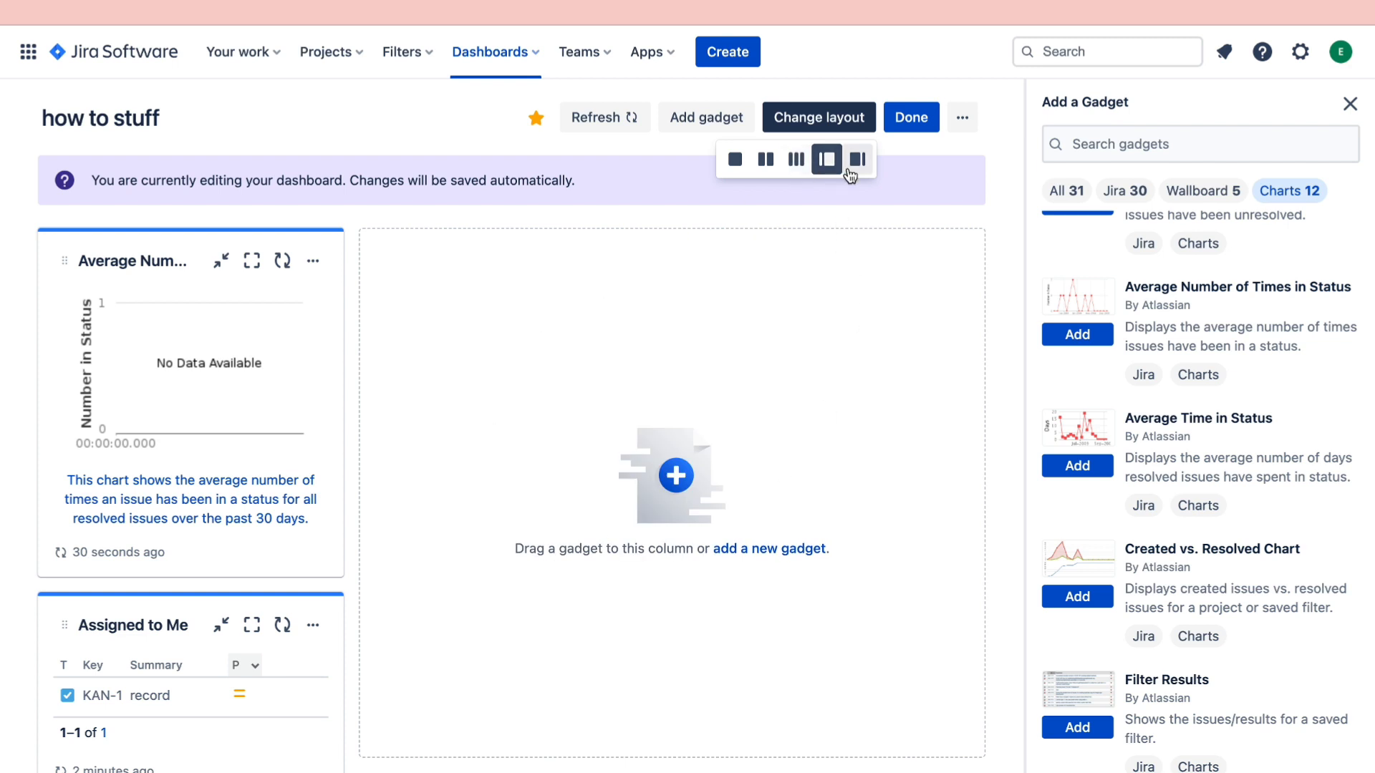
{"action": "left_click", "coordinate": [857, 159]}
{"action": "left_click", "coordinate": [733, 164]}
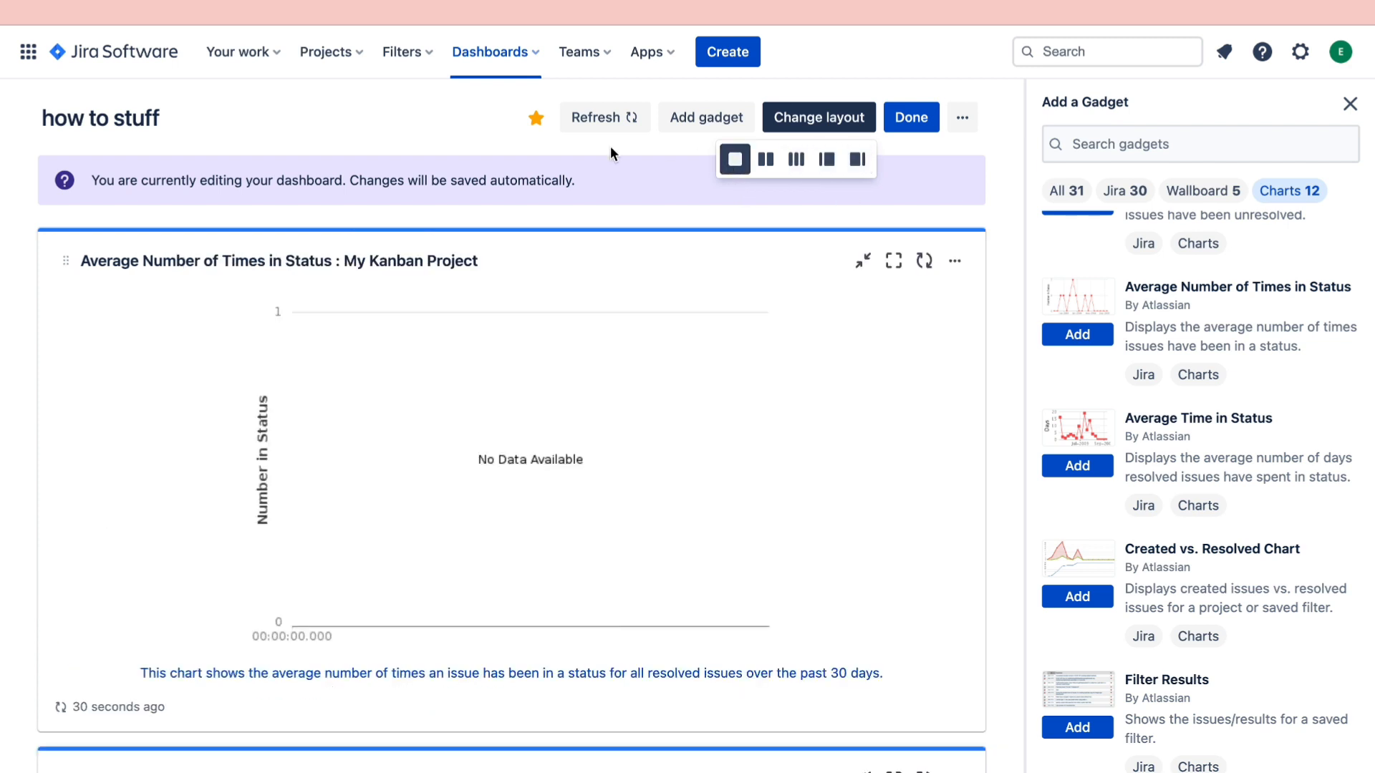
{"action": "scroll", "coordinate": [606, 254], "scroll_direction": "down", "scroll_amount": 1}
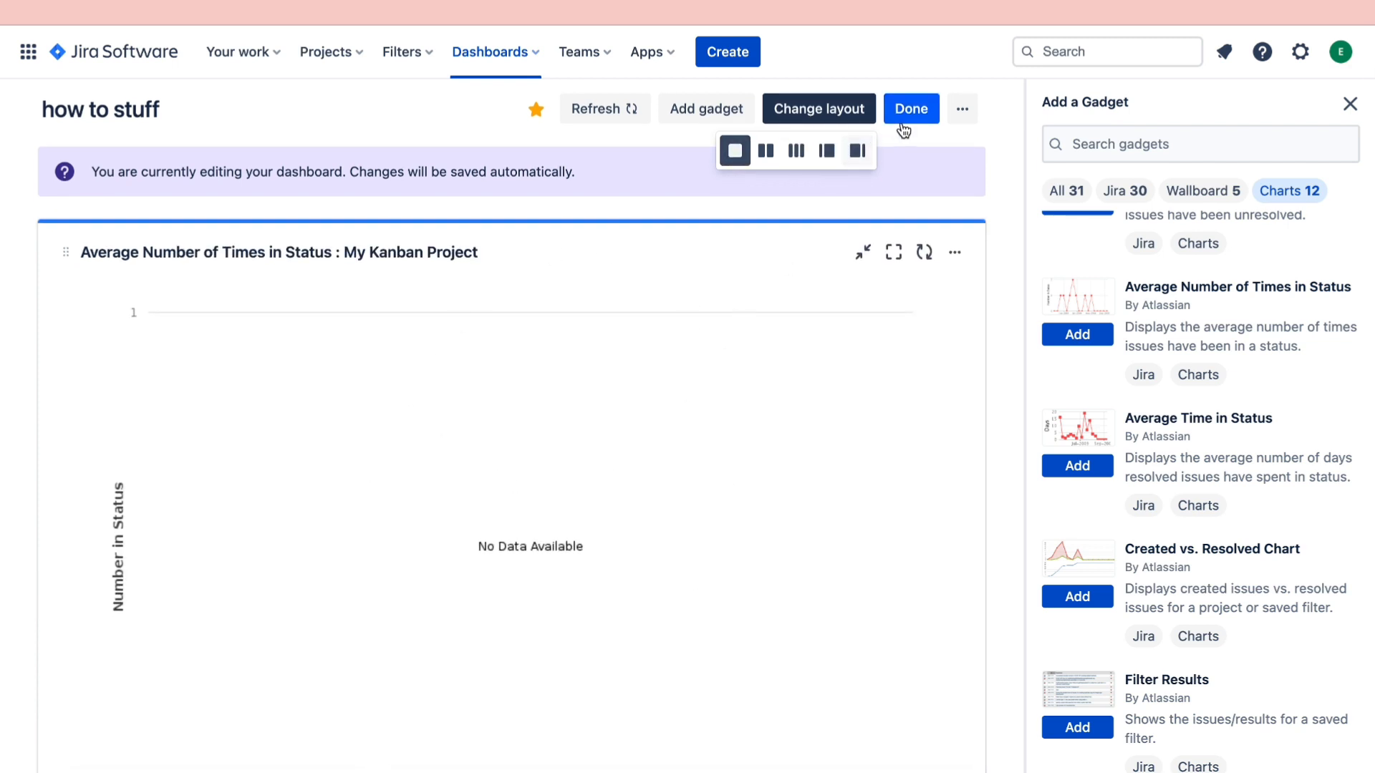
{"action": "left_click", "coordinate": [924, 202]}
{"action": "scroll", "coordinate": [442, 527], "scroll_direction": "down", "scroll_amount": 10}
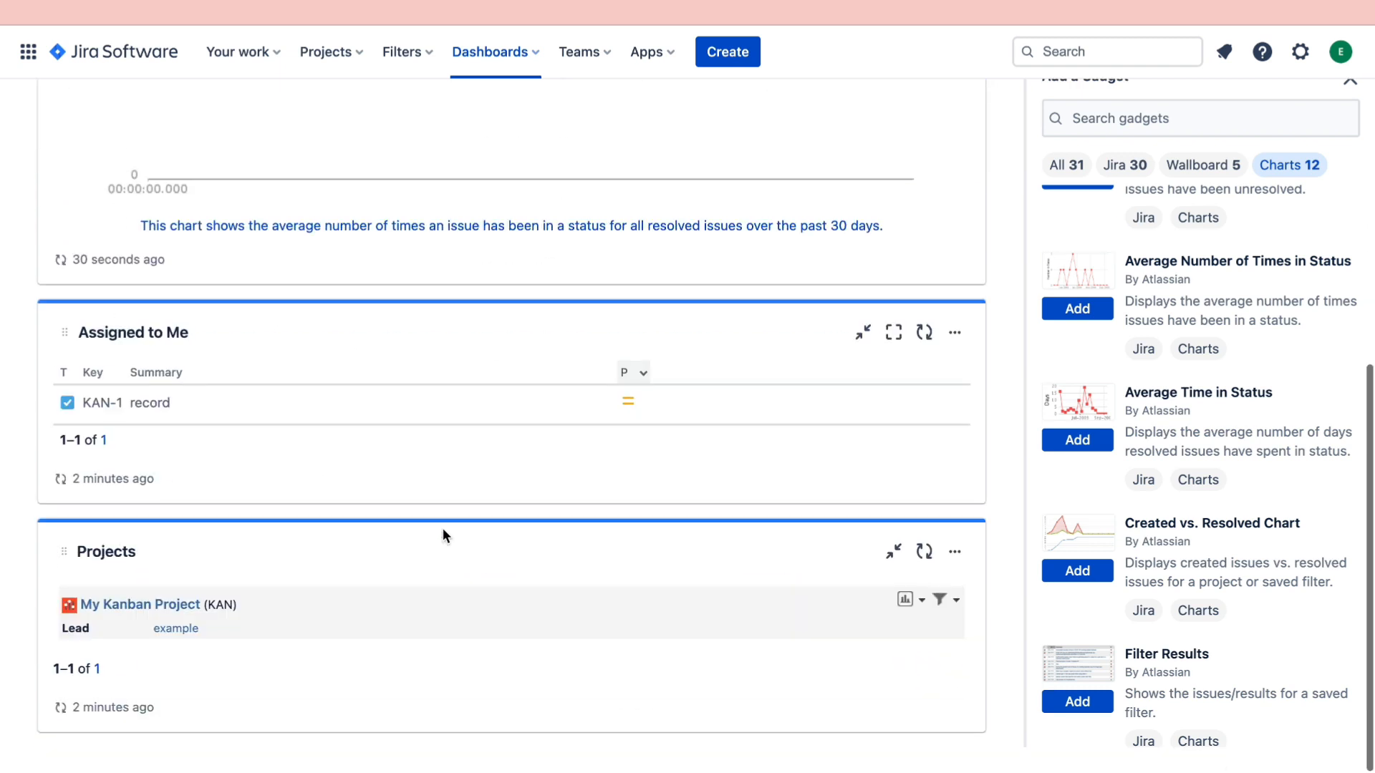
{"action": "scroll", "coordinate": [424, 567], "scroll_direction": "up", "scroll_amount": 10}
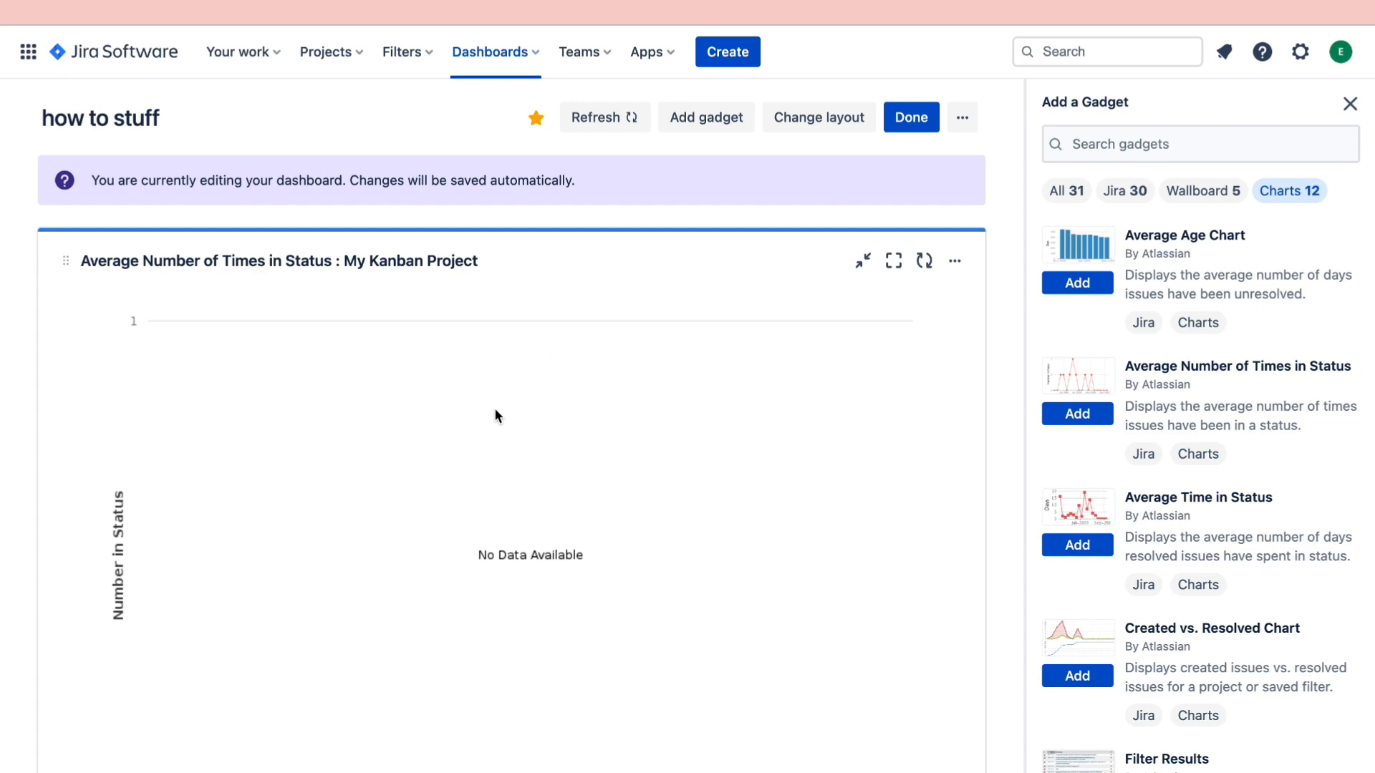
Open the form for creating an issue and examine its project, issue type and status options
{"action": "left_click", "coordinate": [722, 52]}
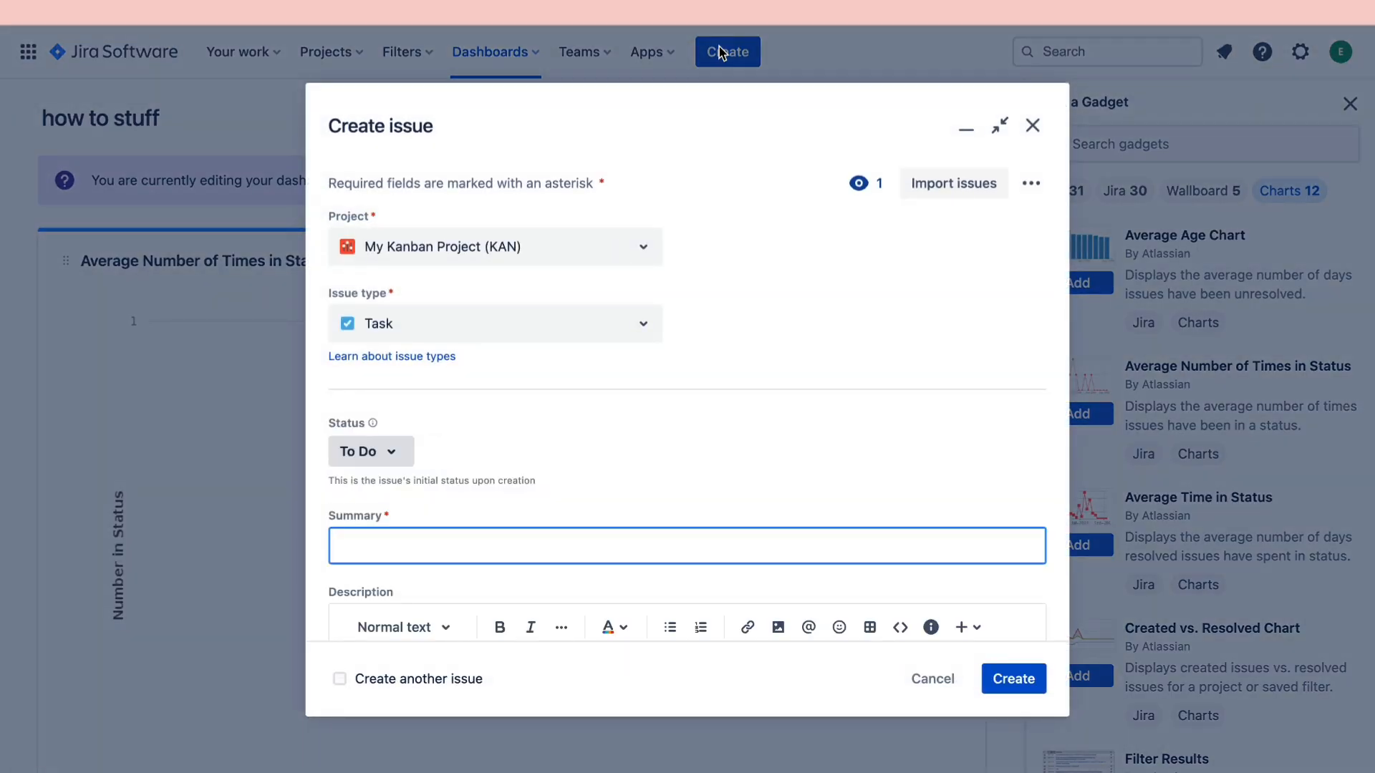
{"action": "left_click", "coordinate": [480, 247]}
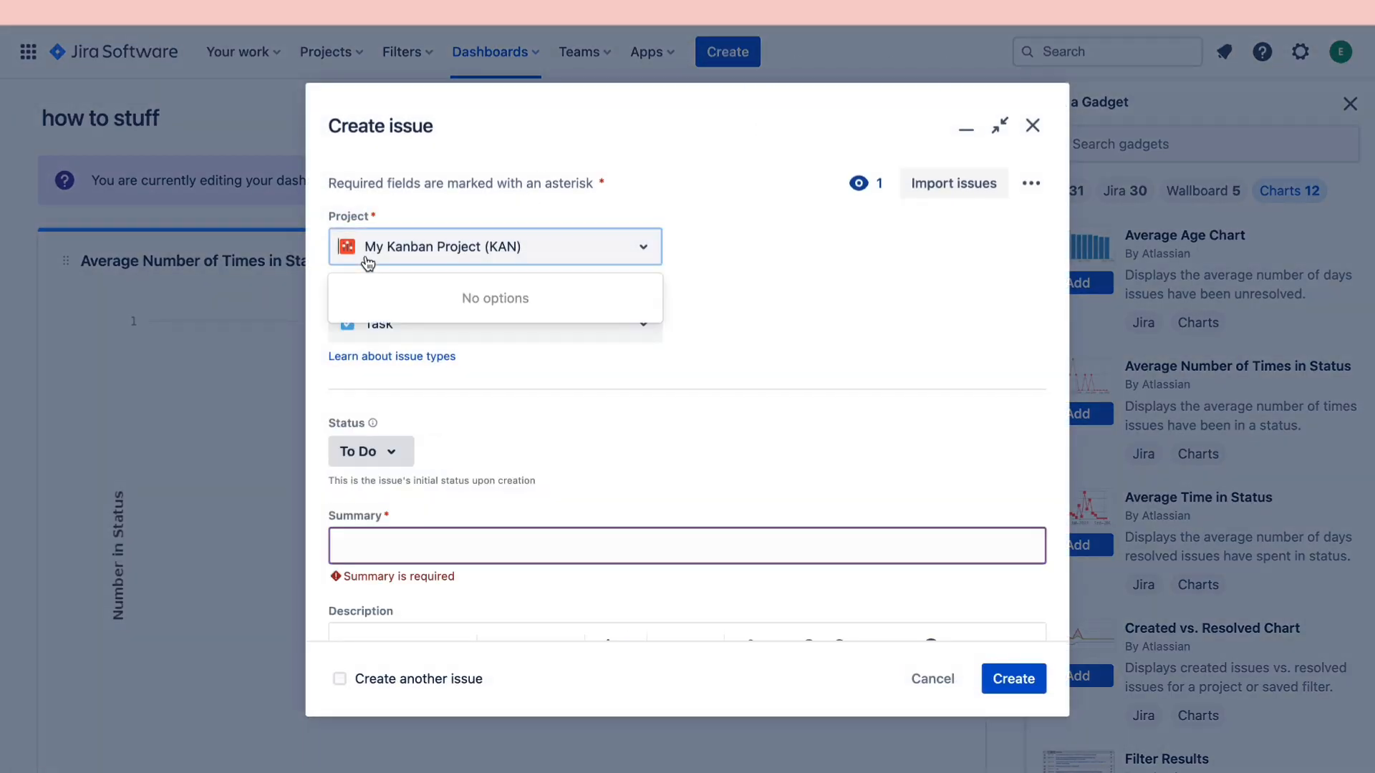
{"action": "left_click", "coordinate": [419, 254]}
{"action": "left_click", "coordinate": [449, 329]}
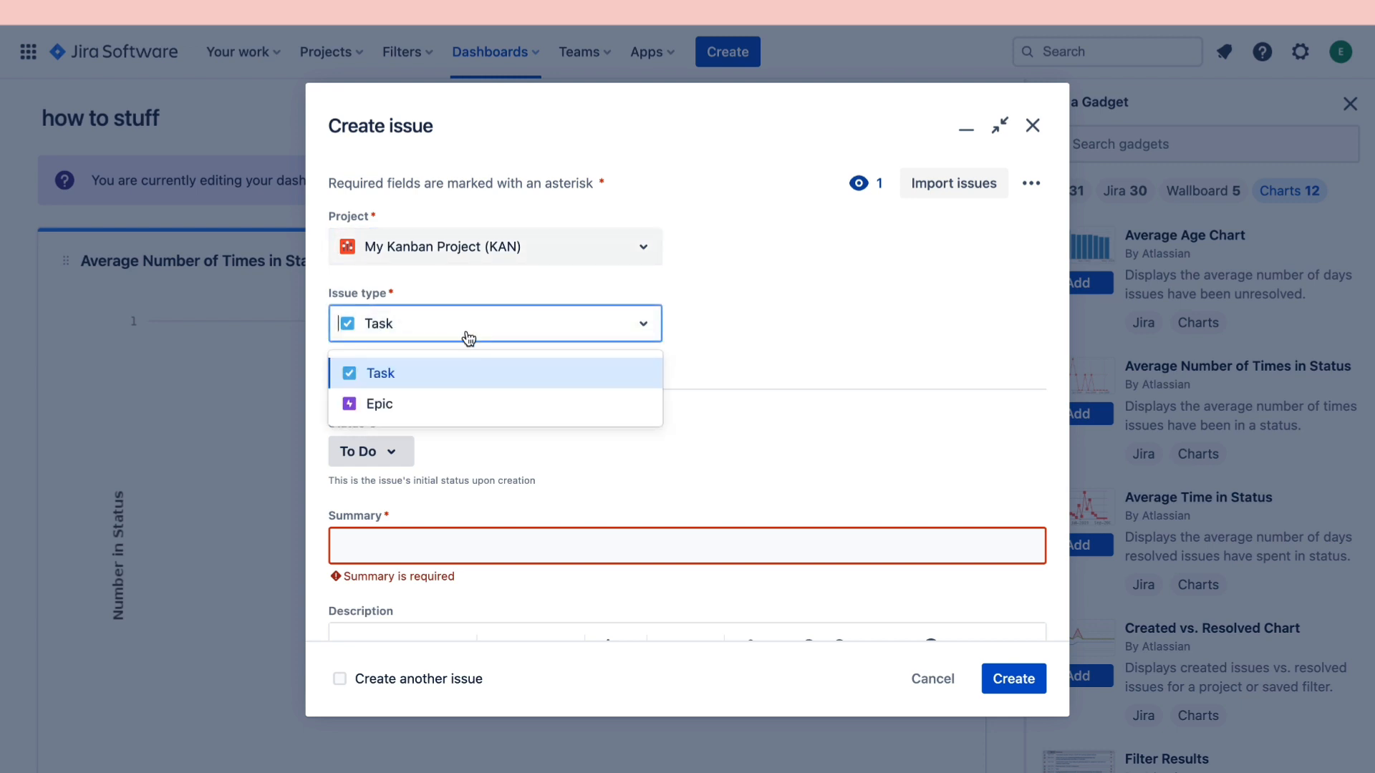
{"action": "scroll", "coordinate": [399, 430], "scroll_direction": "down", "scroll_amount": 1}
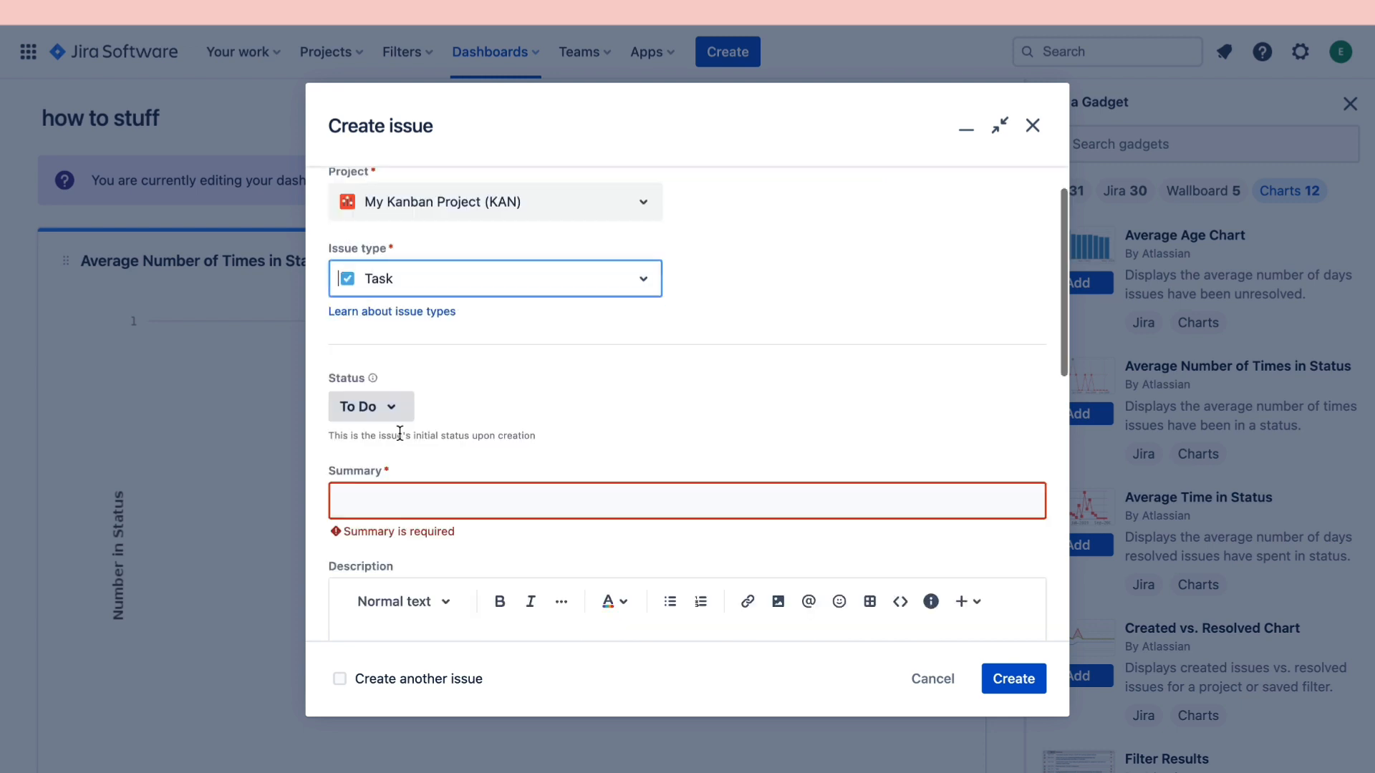
{"action": "left_click", "coordinate": [364, 406]}
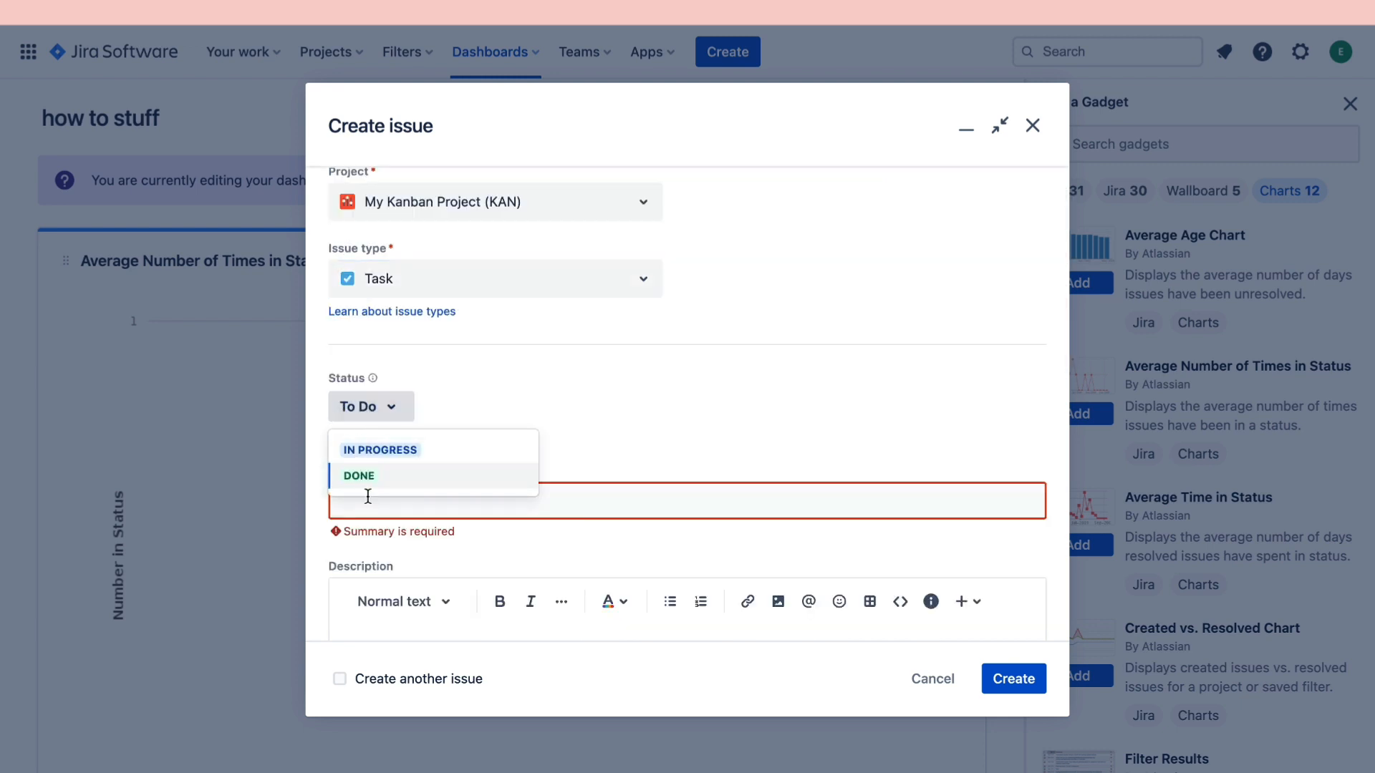
{"action": "left_click", "coordinate": [514, 368]}
Examine the new issue's remaining fields, from summary and description to linked issues and flagged, and close the form without creating an issue
{"action": "scroll", "coordinate": [430, 372], "scroll_direction": "down", "scroll_amount": 3}
{"action": "left_click", "coordinate": [366, 382]}
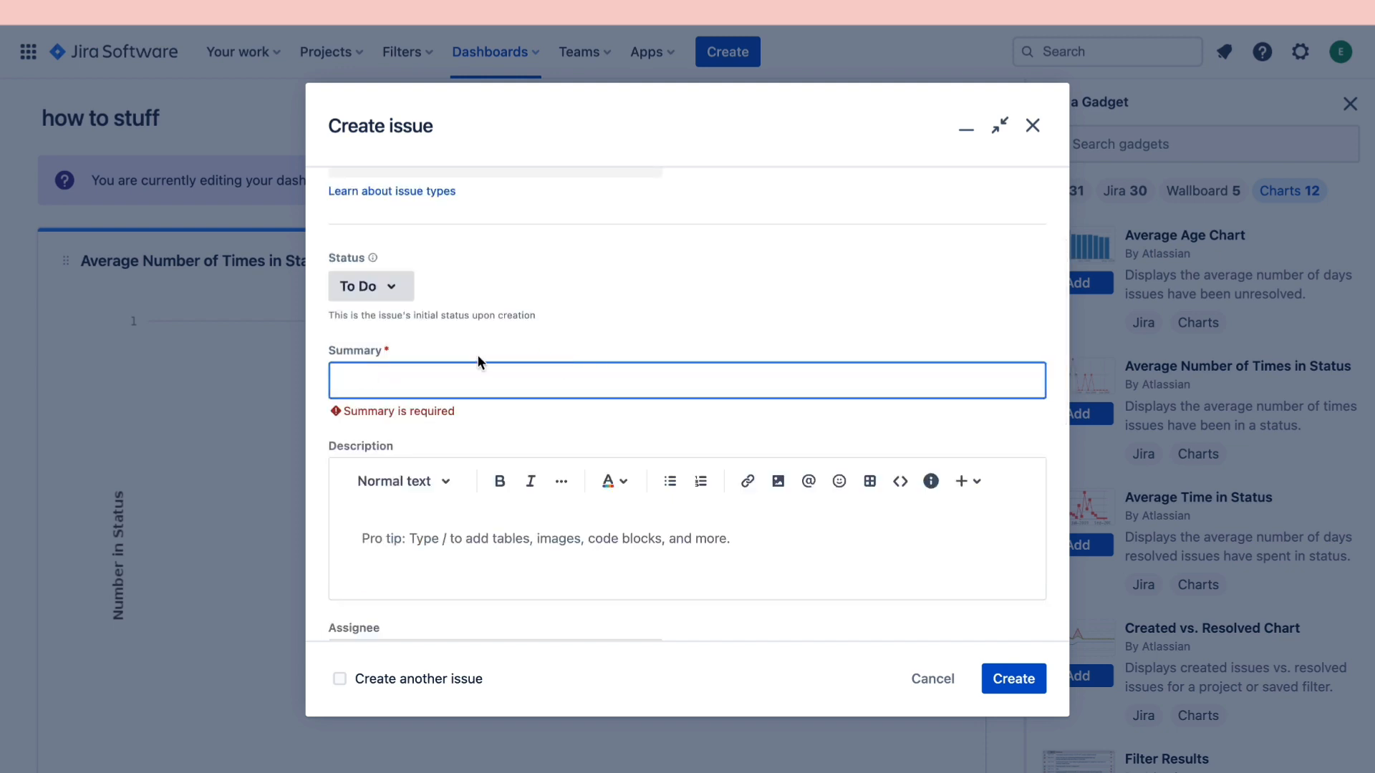
{"action": "scroll", "coordinate": [459, 358], "scroll_direction": "down", "scroll_amount": 3}
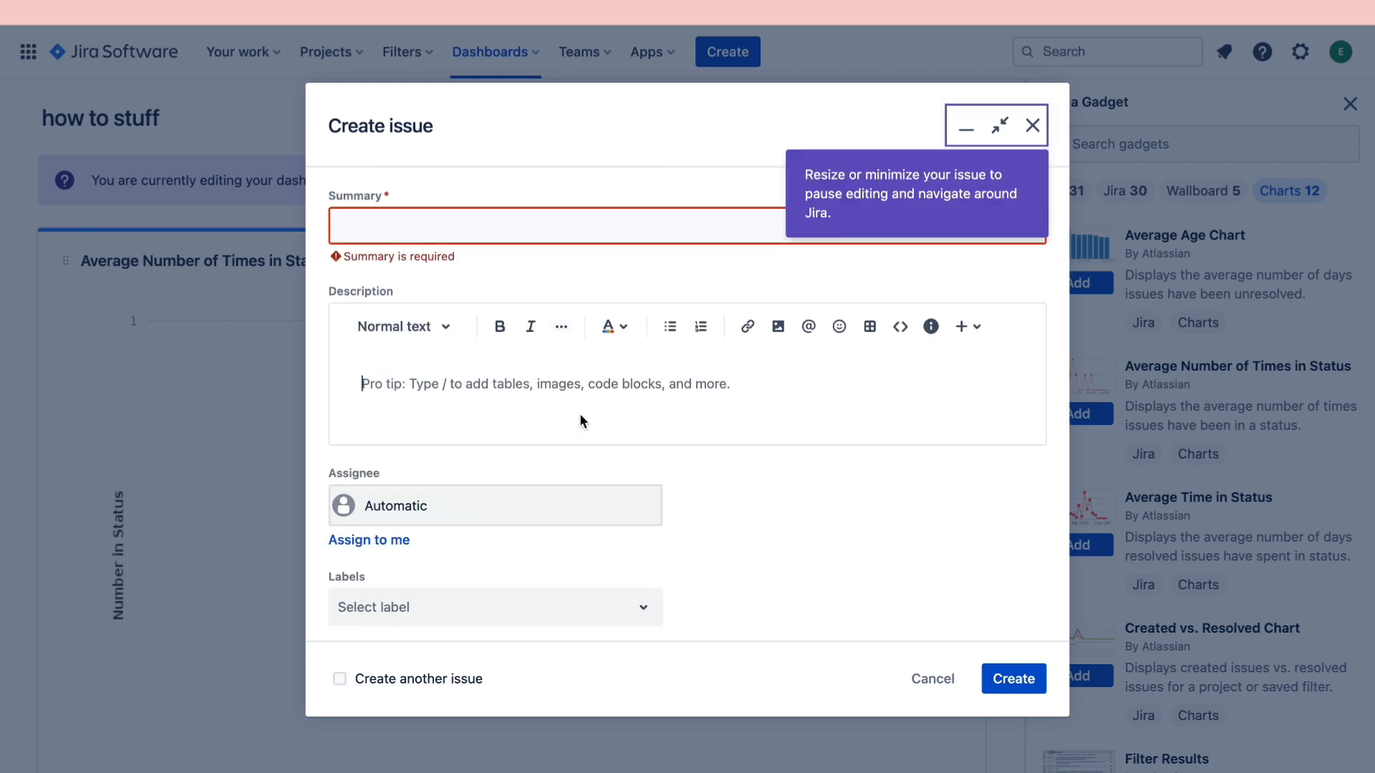
{"action": "scroll", "coordinate": [533, 454], "scroll_direction": "down", "scroll_amount": 1}
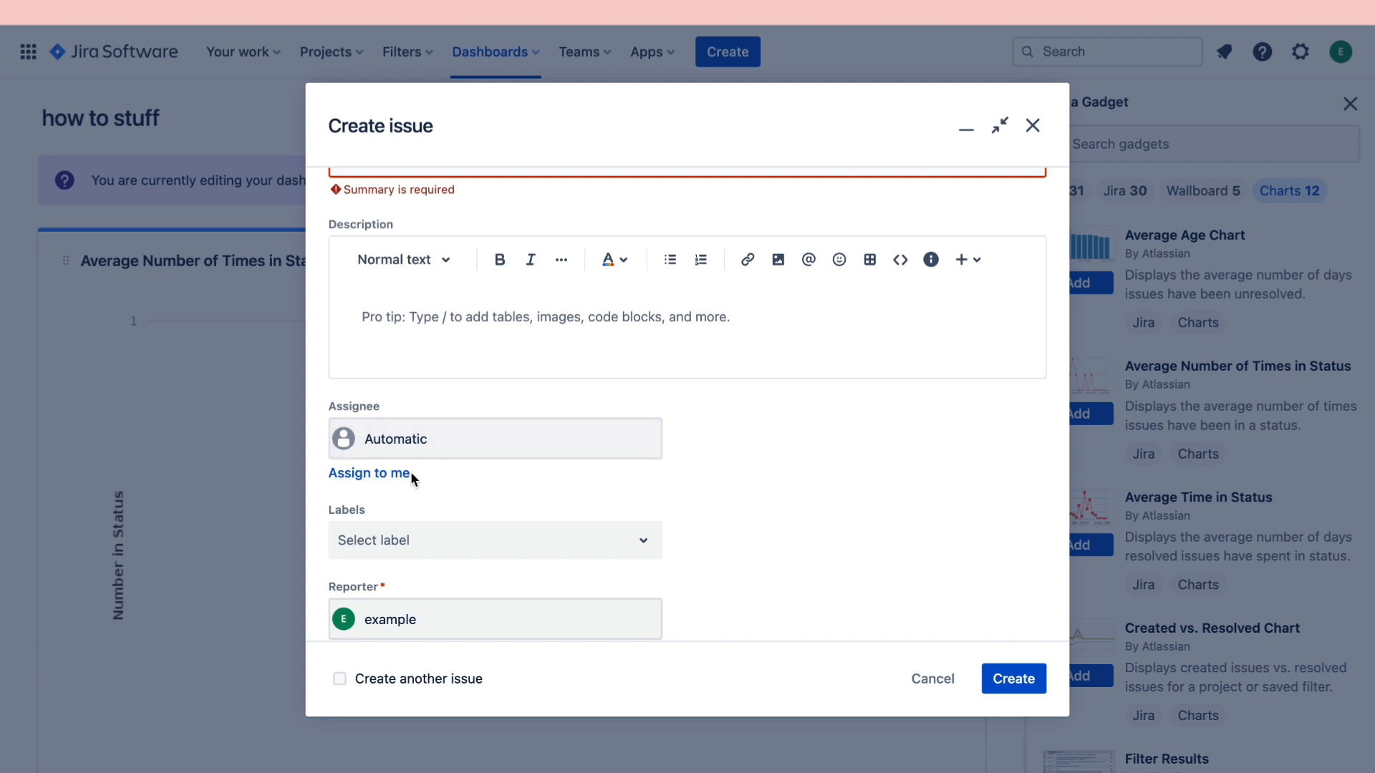
{"action": "scroll", "coordinate": [470, 454], "scroll_direction": "down", "scroll_amount": 3}
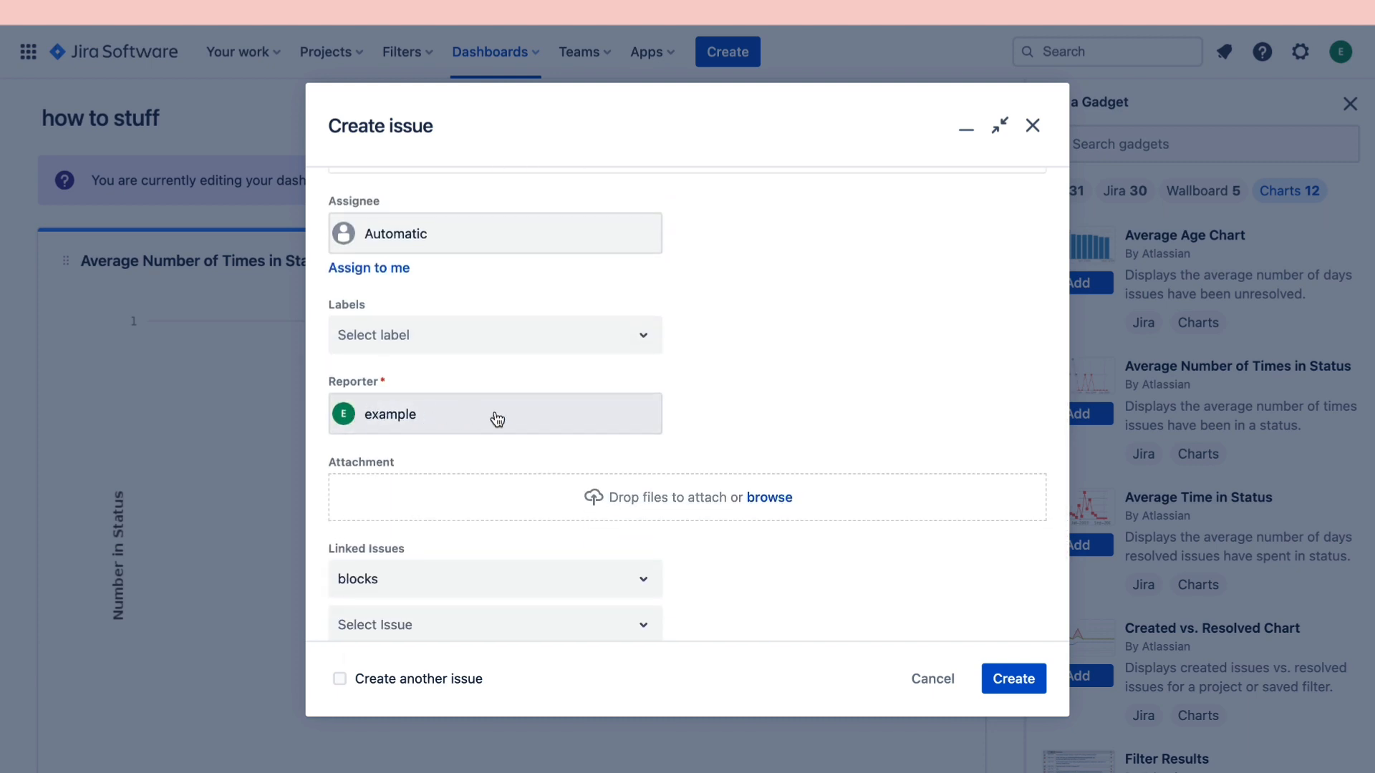
{"action": "scroll", "coordinate": [492, 417], "scroll_direction": "down", "scroll_amount": 1}
{"action": "scroll", "coordinate": [571, 502], "scroll_direction": "down", "scroll_amount": 1}
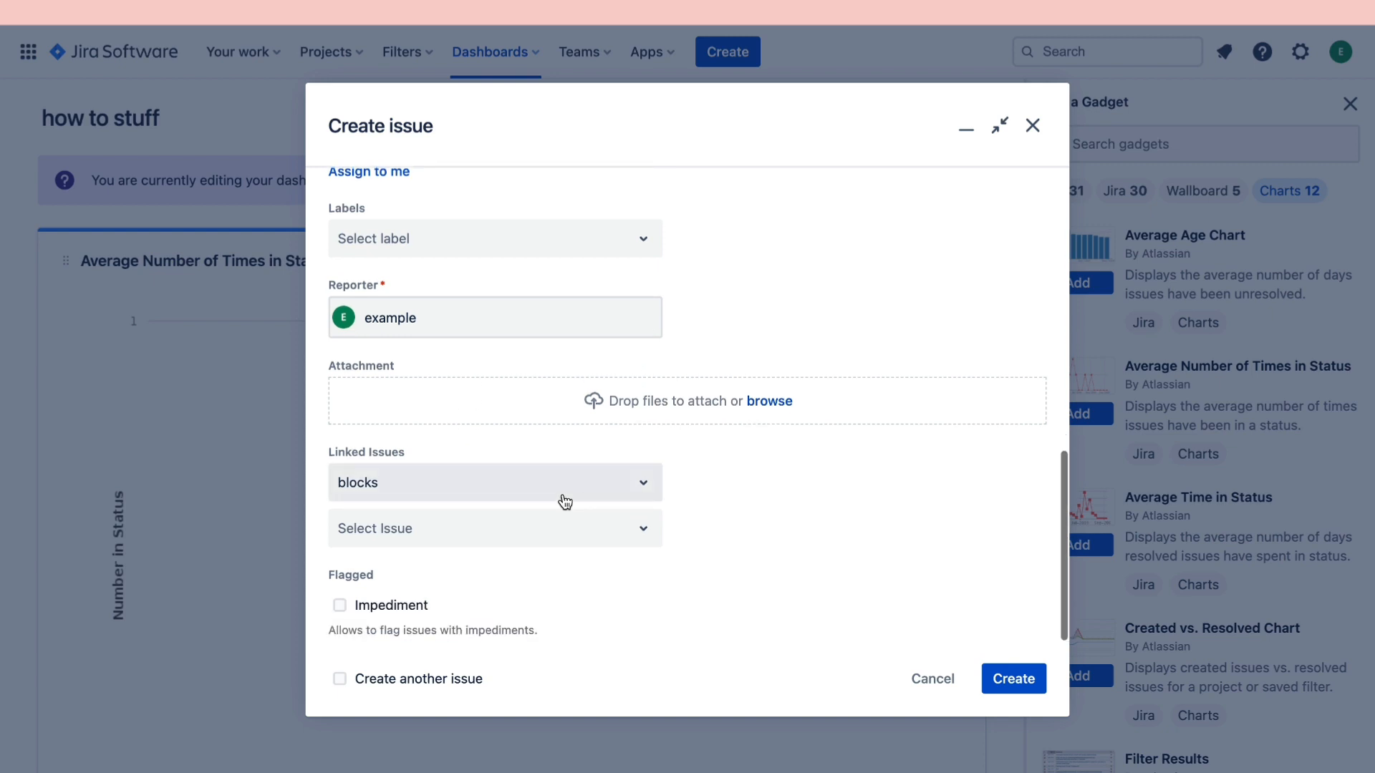
{"action": "left_click_drag", "start_coordinate": [328, 454], "coordinate": [412, 454]}
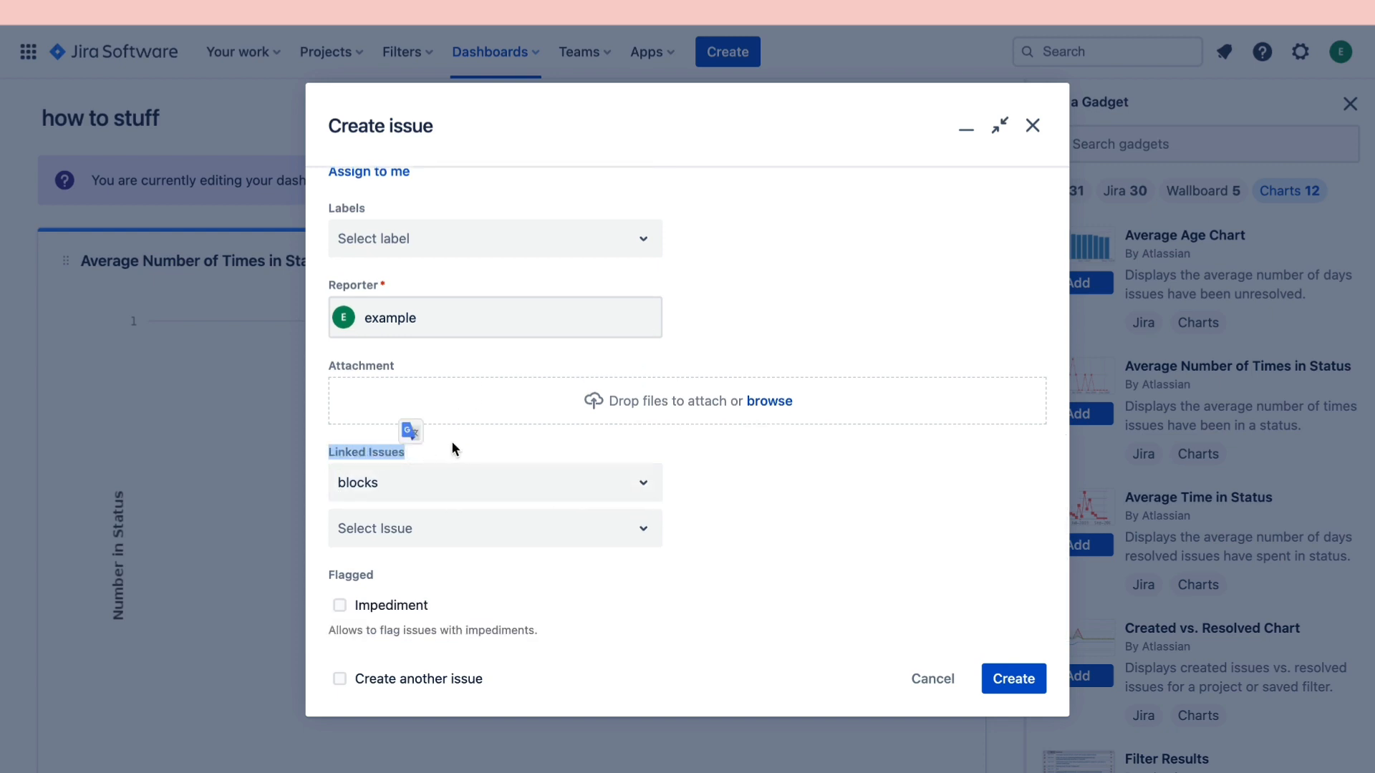
{"action": "left_click", "coordinate": [510, 442]}
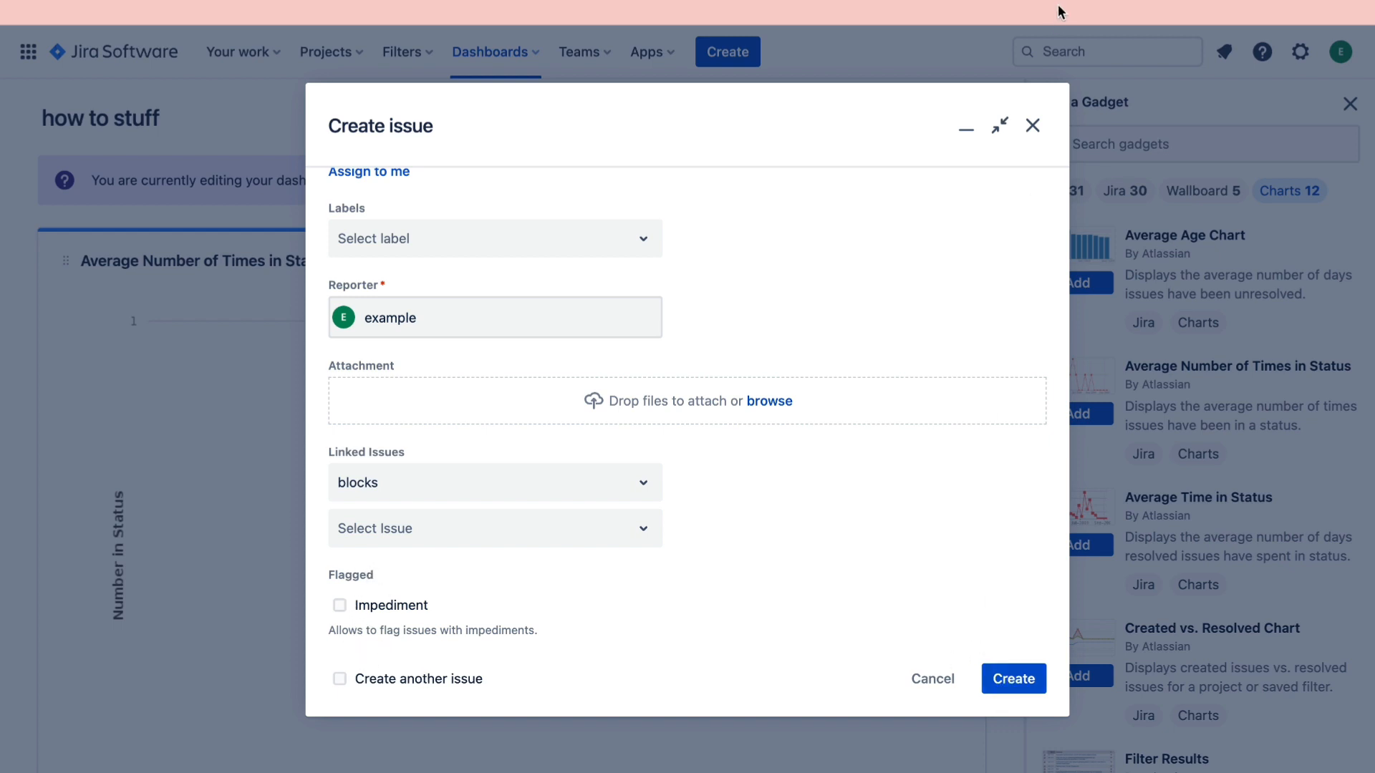
{"action": "left_click", "coordinate": [1033, 126]}
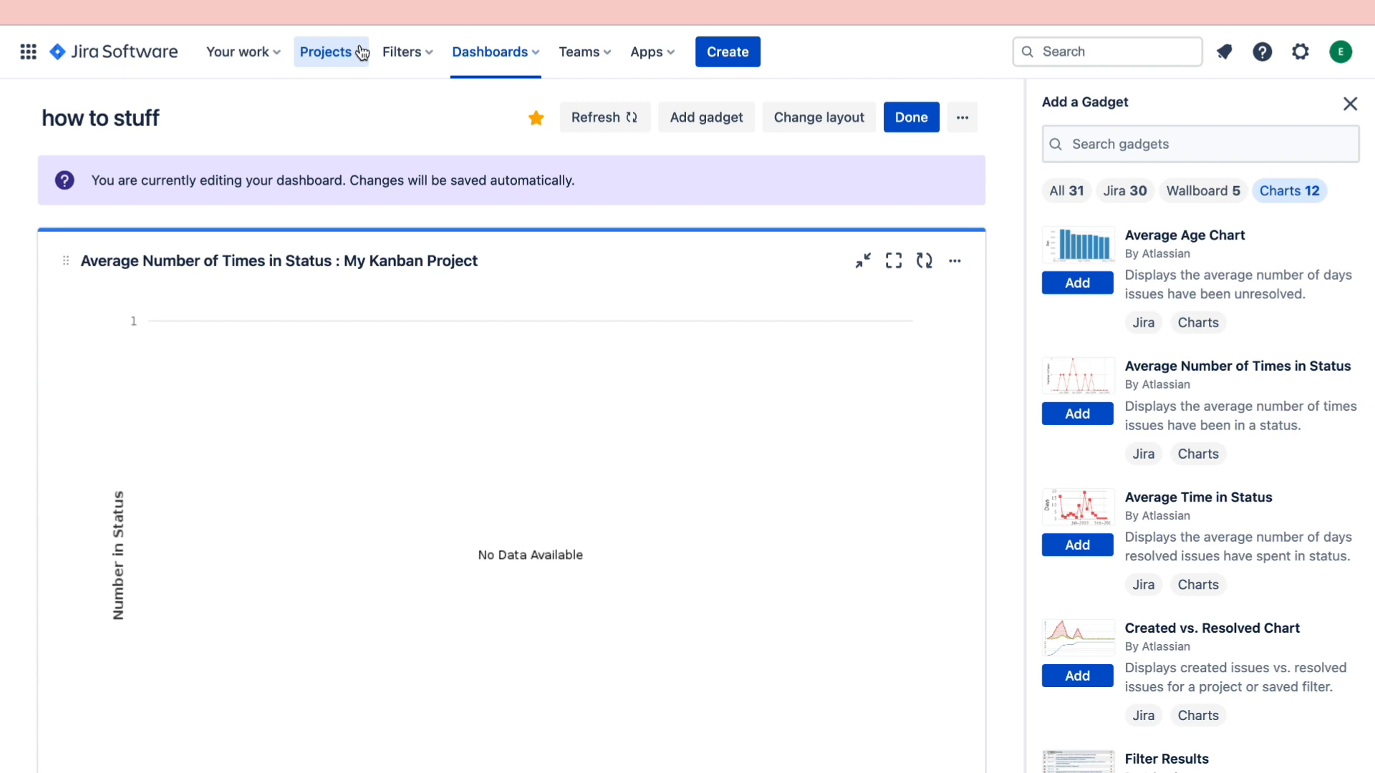
Open the My Kanban Project board, go to the organization's user management in Atlassian Admin and dismiss the directory introduction
{"action": "left_click", "coordinate": [362, 52]}
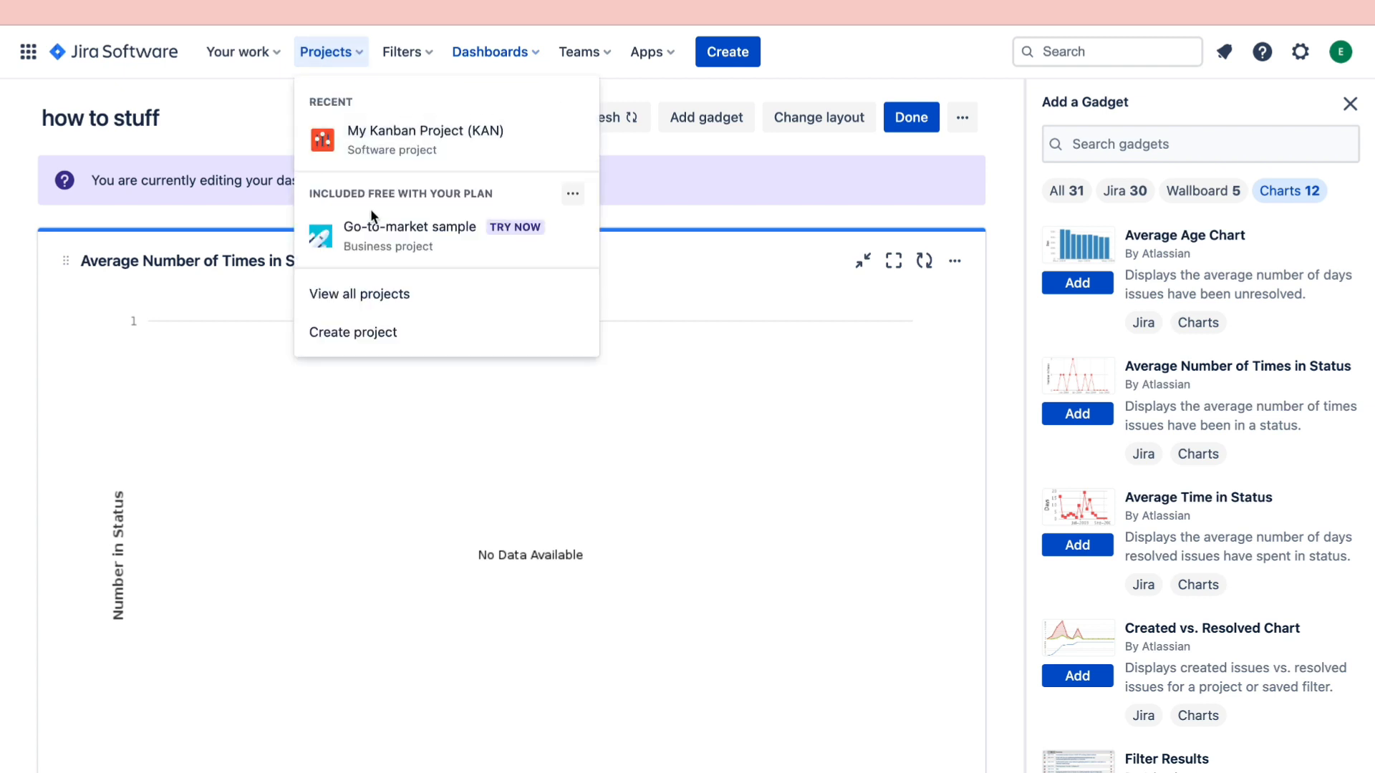
{"action": "left_click", "coordinate": [401, 143]}
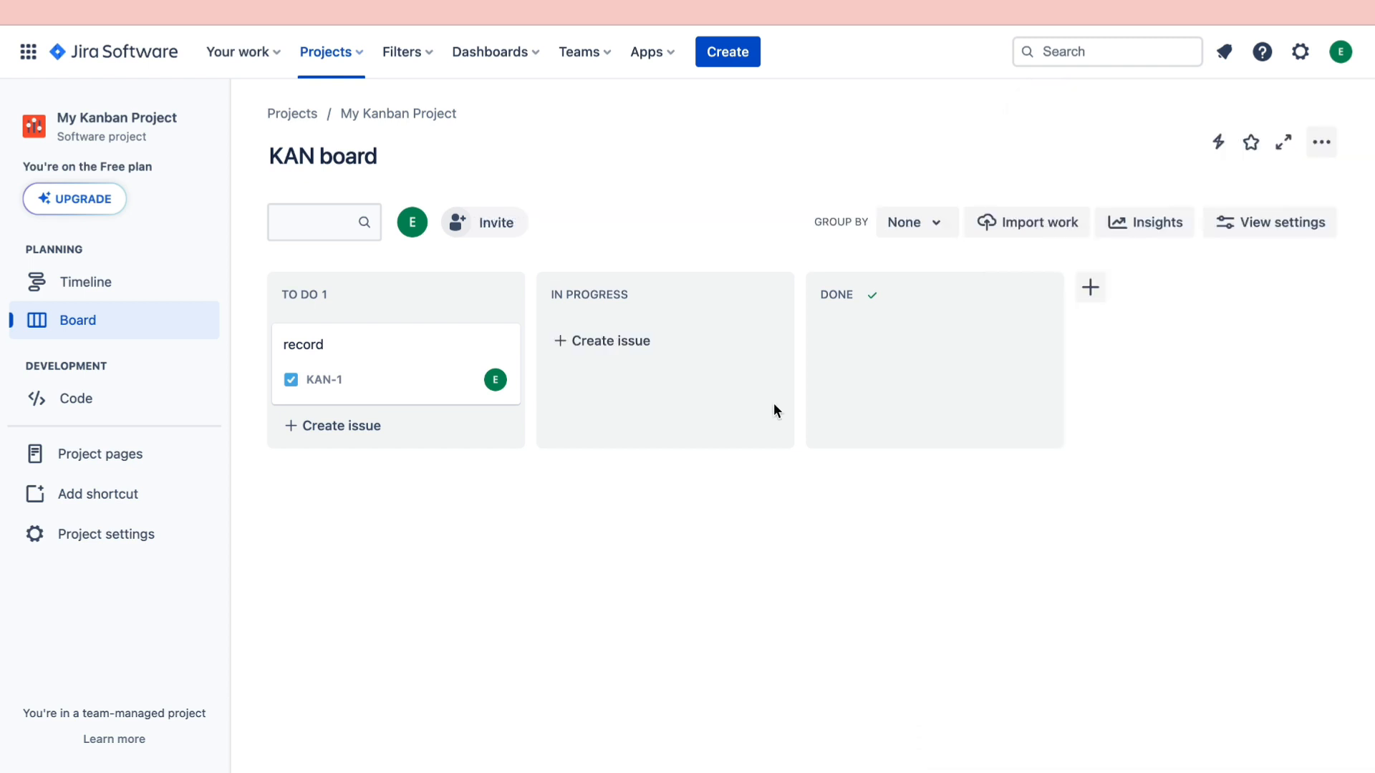
{"action": "left_click", "coordinate": [1300, 52]}
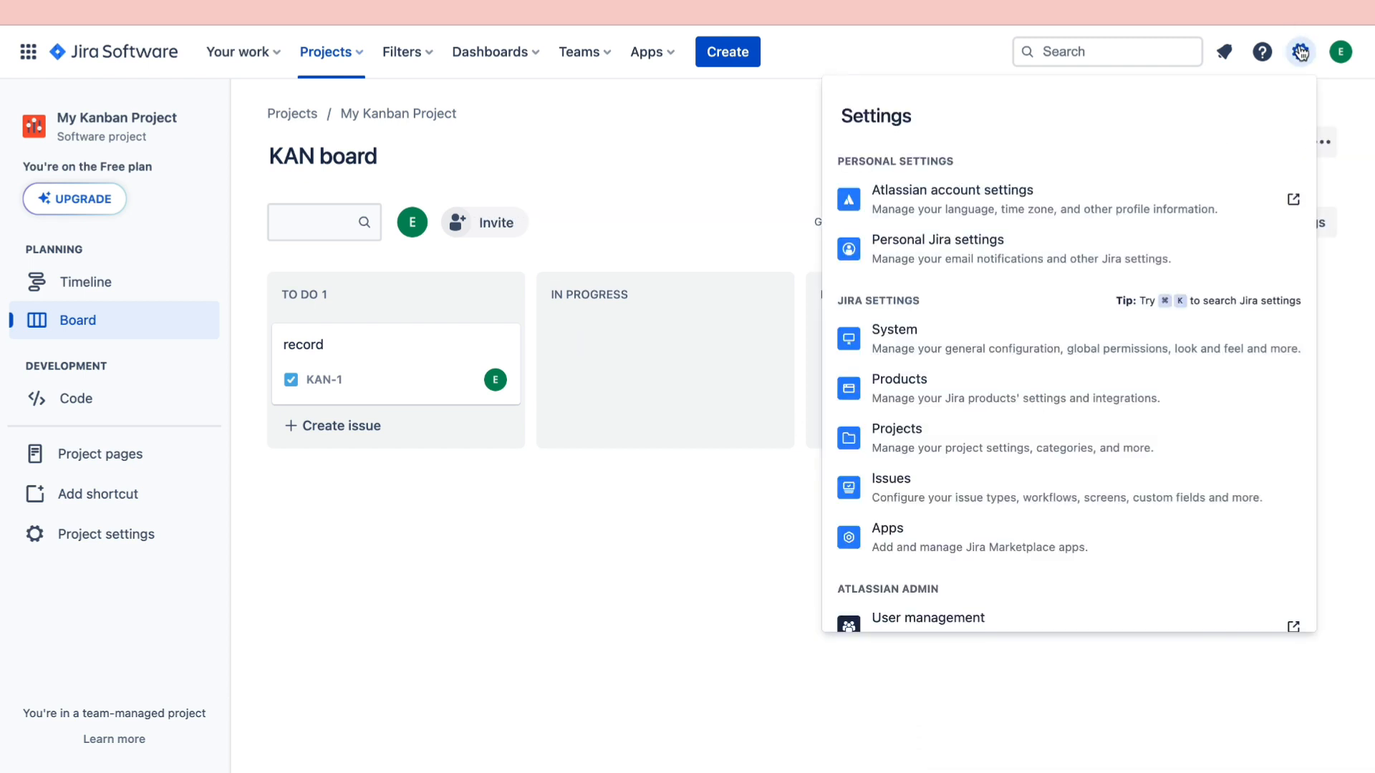
{"action": "scroll", "coordinate": [1175, 380], "scroll_direction": "down", "scroll_amount": 2}
{"action": "left_click", "coordinate": [868, 550]}
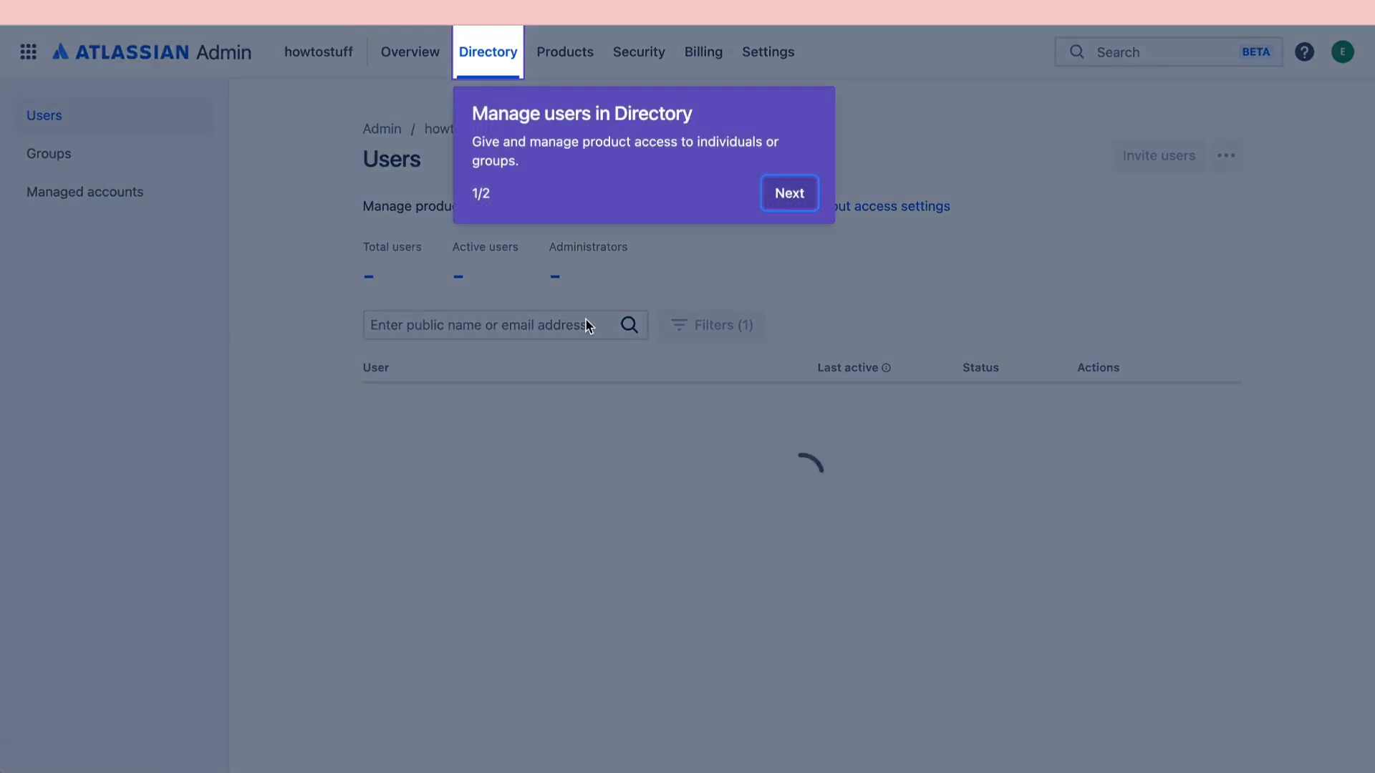
{"action": "left_click", "coordinate": [790, 193]}
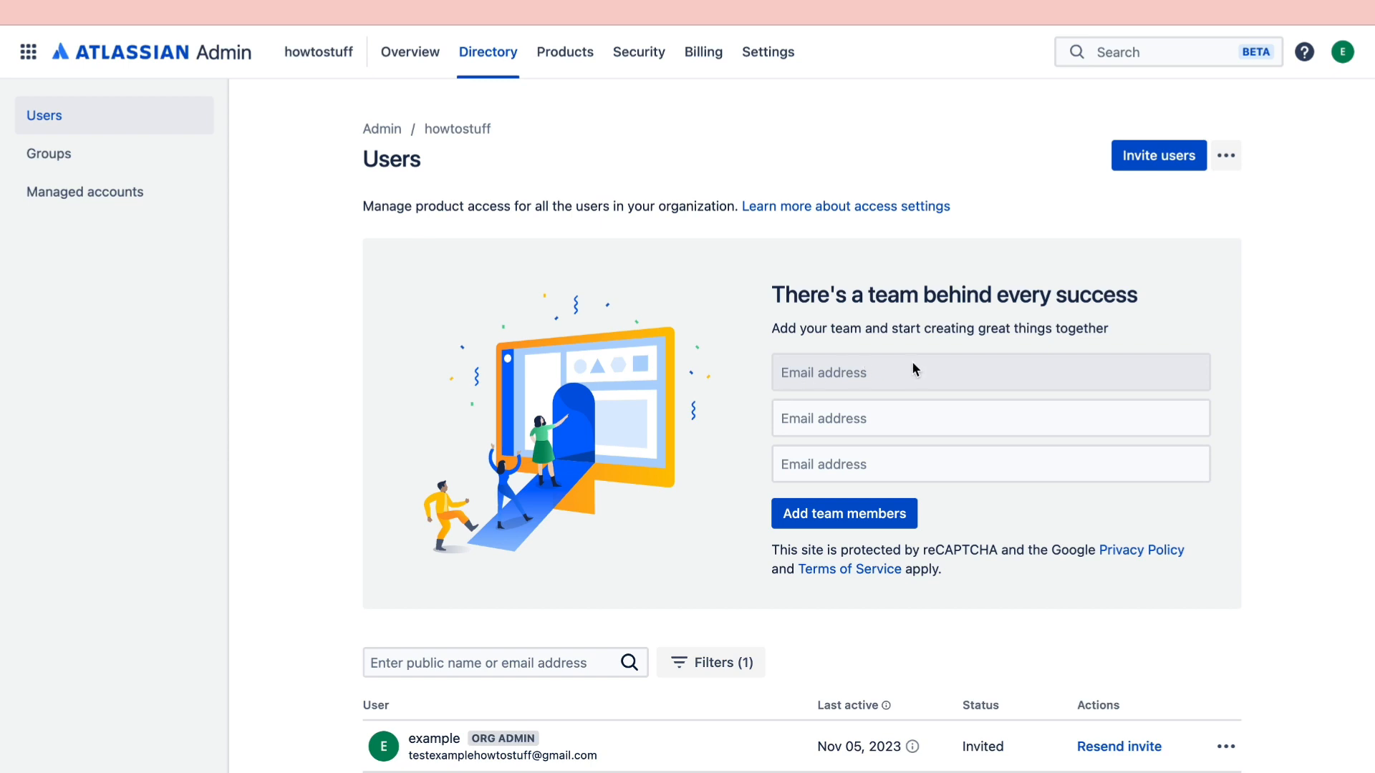
Enter the new team member's e-mail address and add them to the organization
{"action": "left_click", "coordinate": [871, 380]}
{"action": "key", "text": "ctrl+v"}
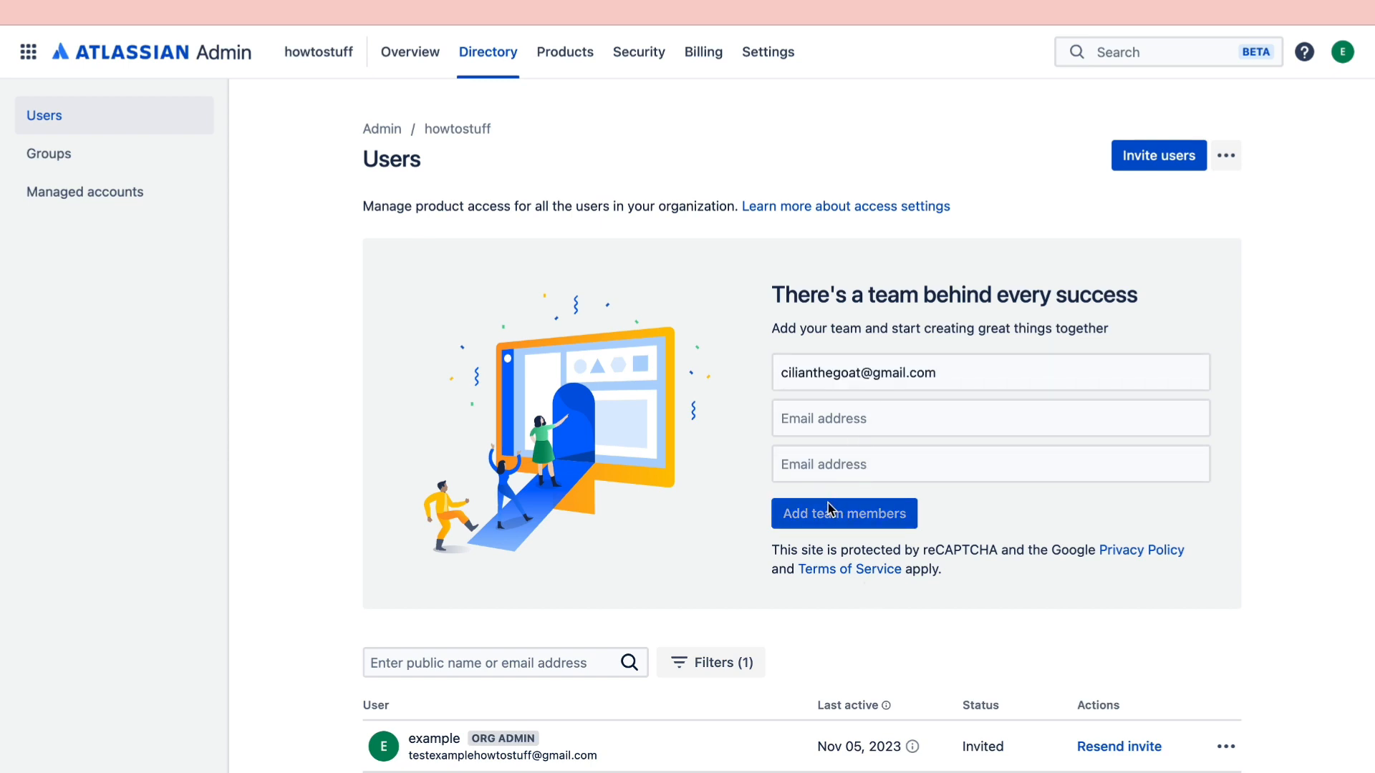
{"action": "left_click", "coordinate": [828, 509]}
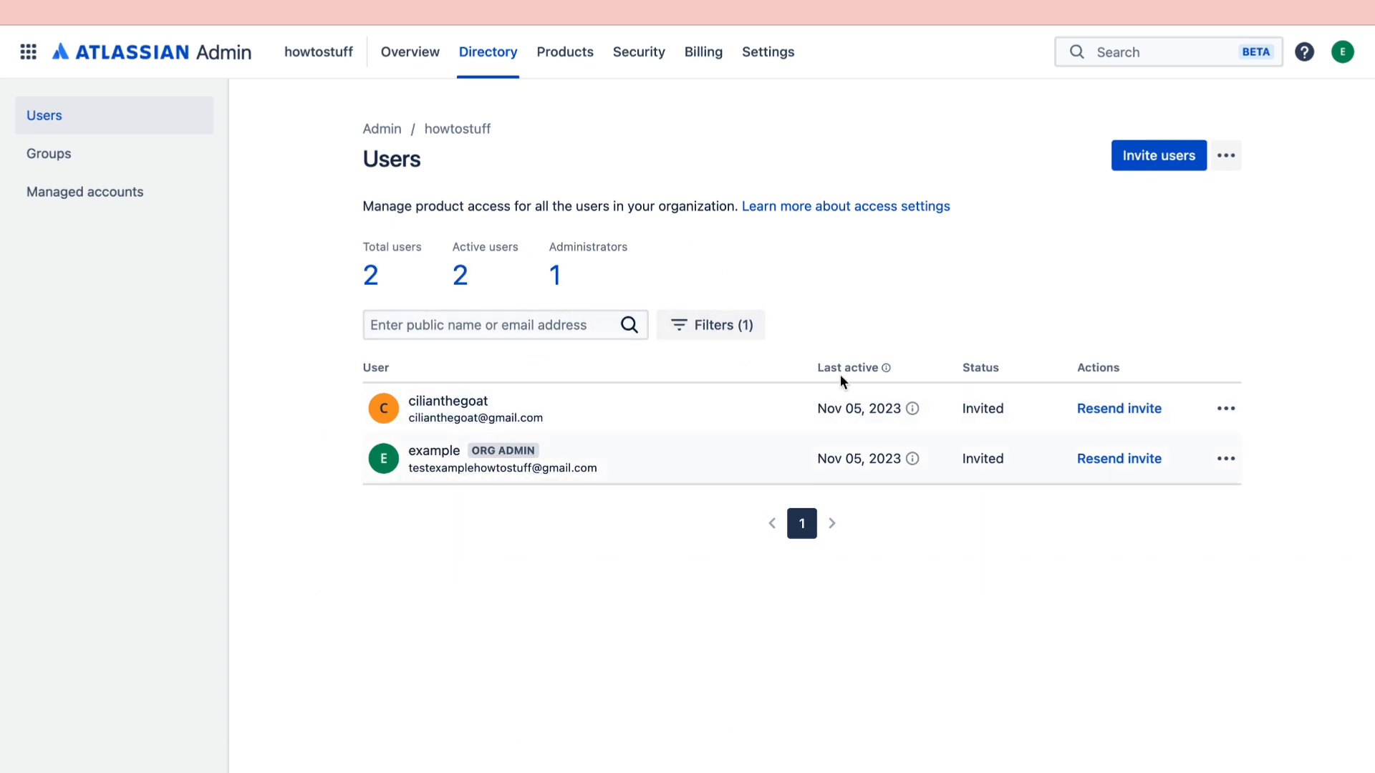
Create an issue named "h" in the To Do column of My Kanban Project and assign it to the newly invited member
{"action": "left_click", "coordinate": [324, 52]}
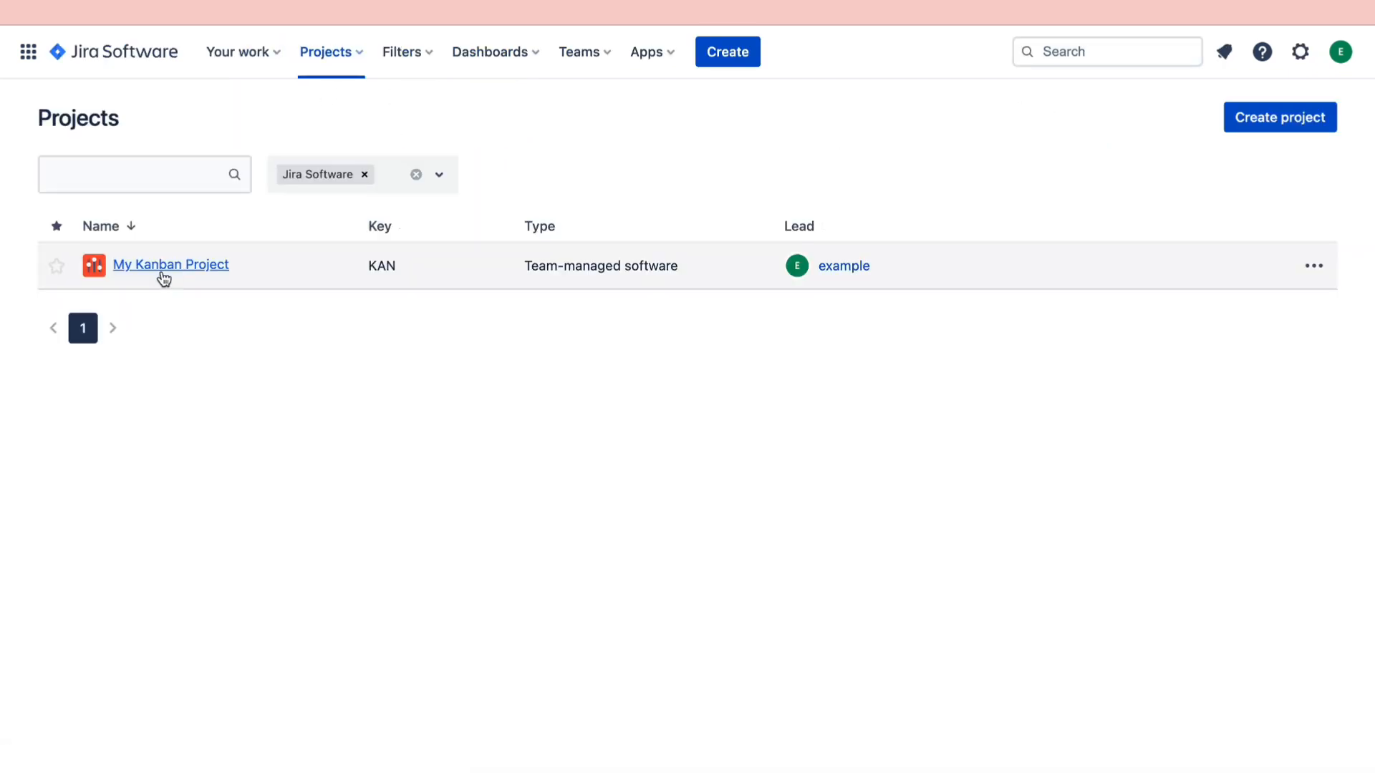
{"action": "left_click", "coordinate": [163, 266]}
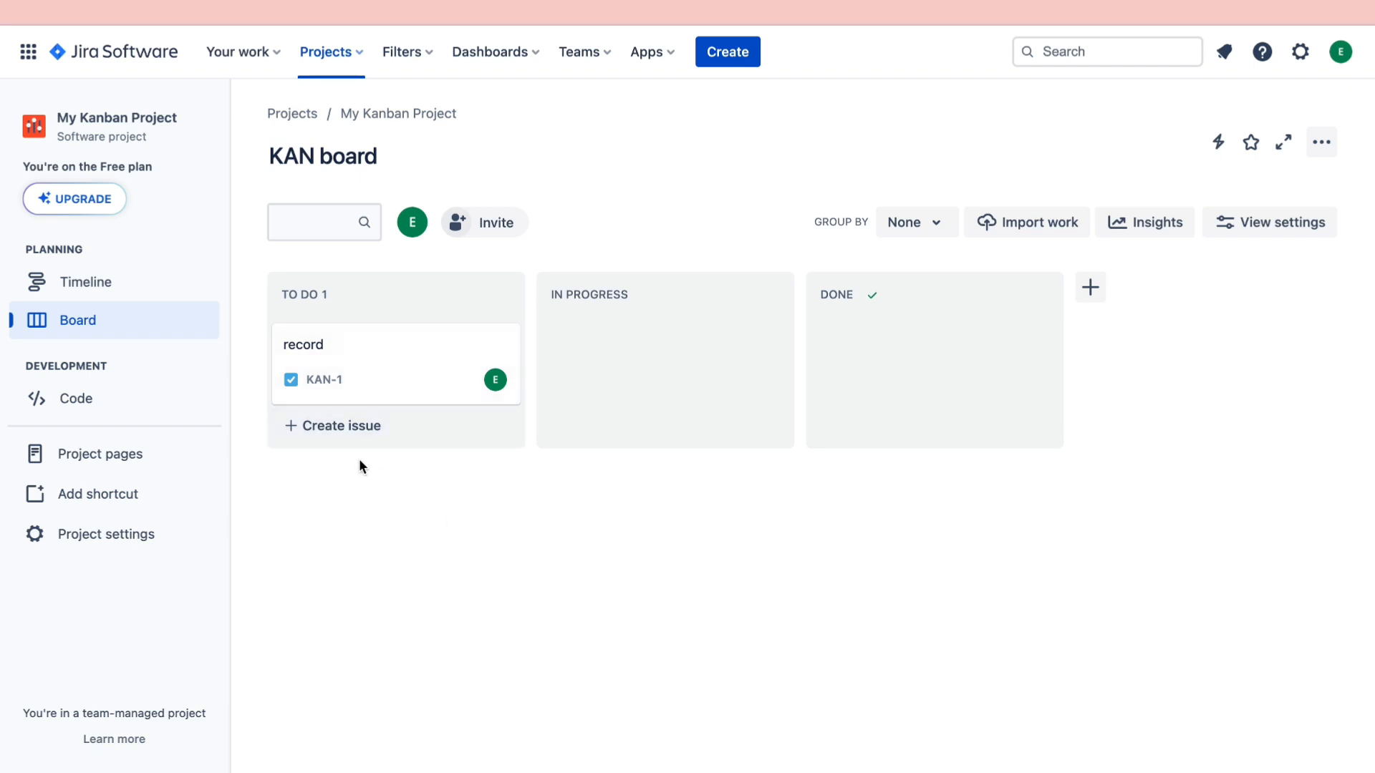
{"action": "left_click", "coordinate": [337, 424]}
{"action": "type", "text": "h"}
{"action": "key", "text": "Return"}
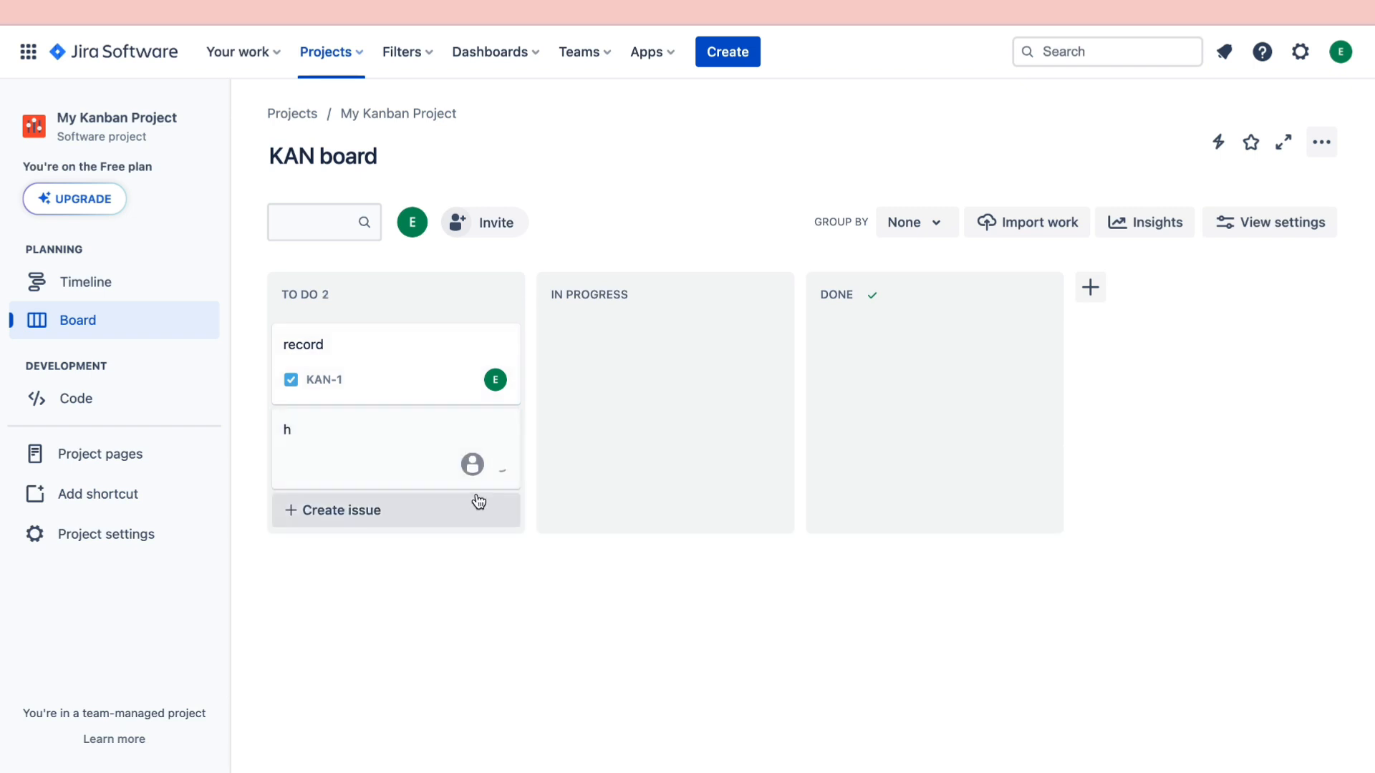
{"action": "left_click", "coordinate": [495, 471]}
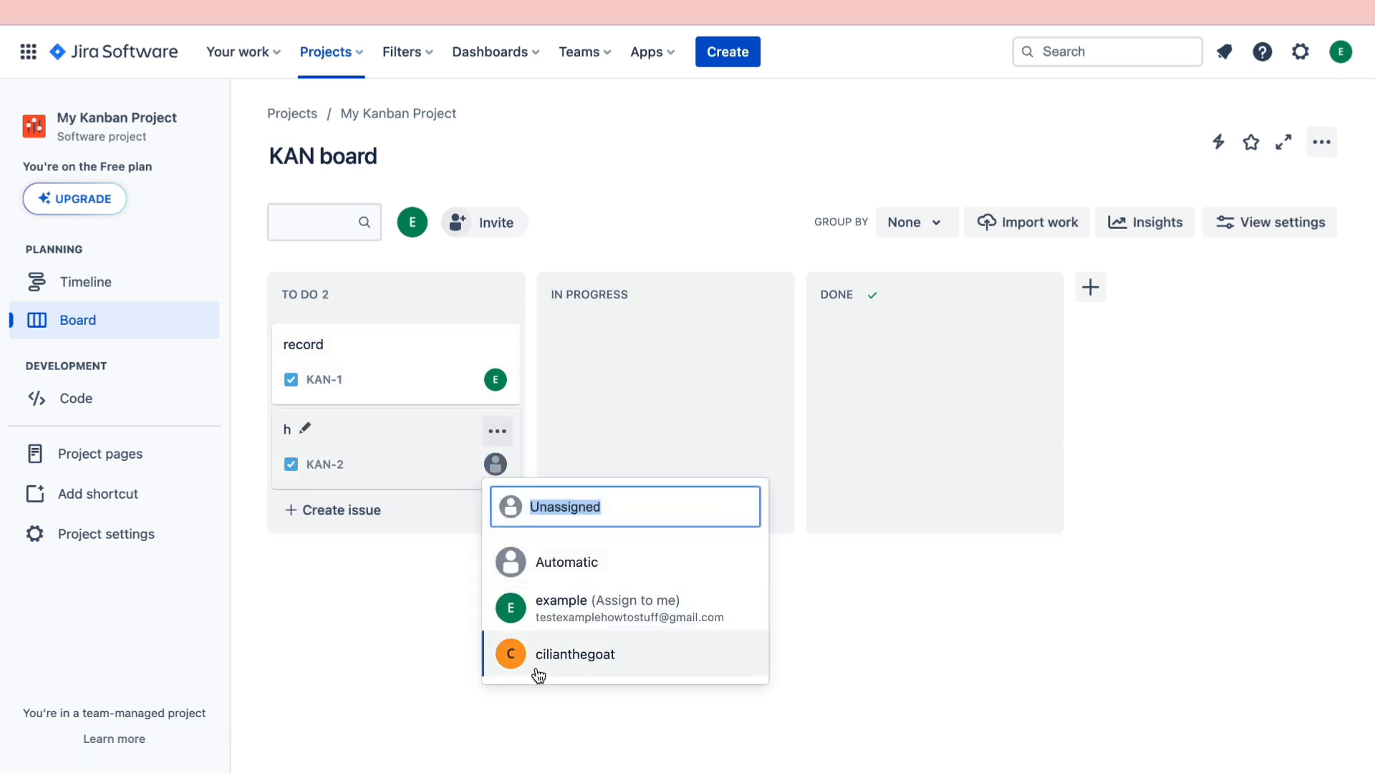
{"action": "left_click", "coordinate": [608, 655]}
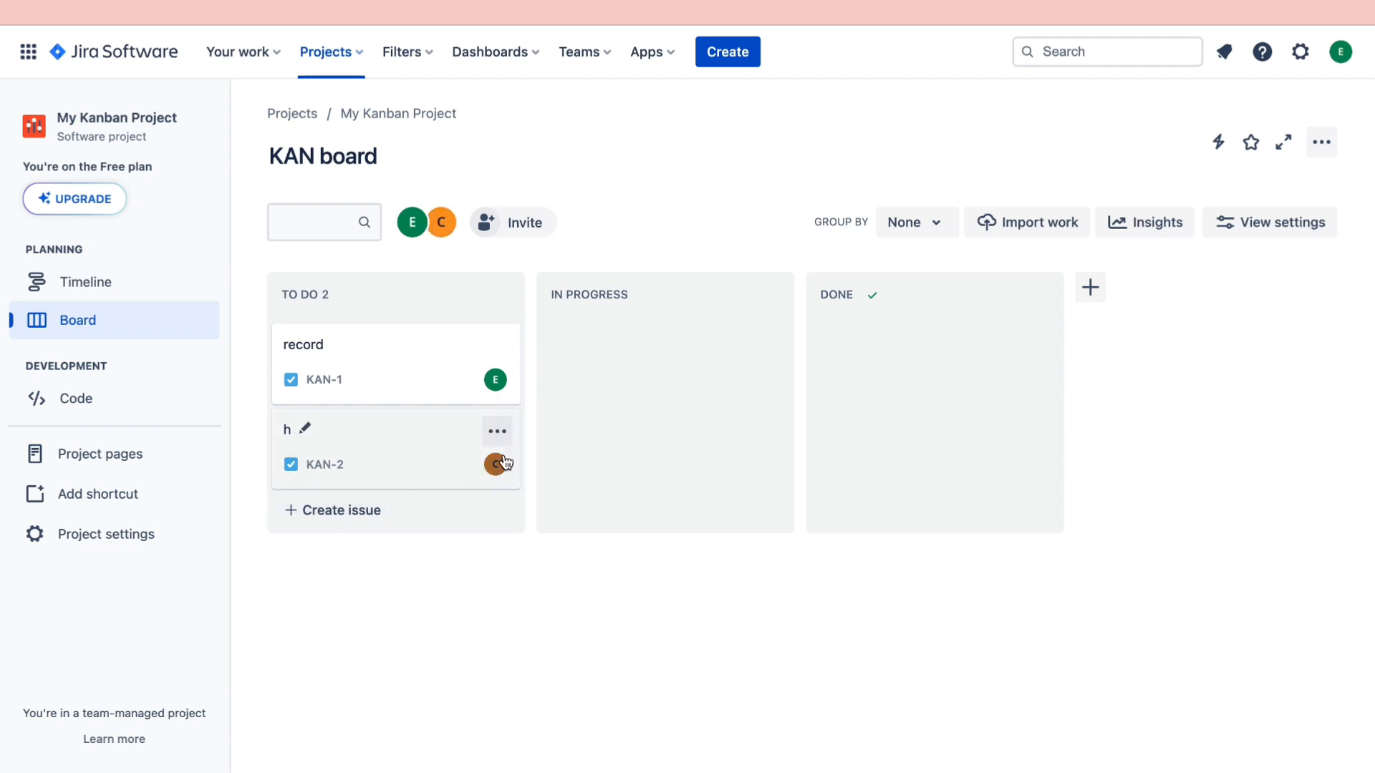
Open the list of all dashboards and review the actions available for the "how to stuff" dashboard
{"action": "left_click", "coordinate": [505, 57]}
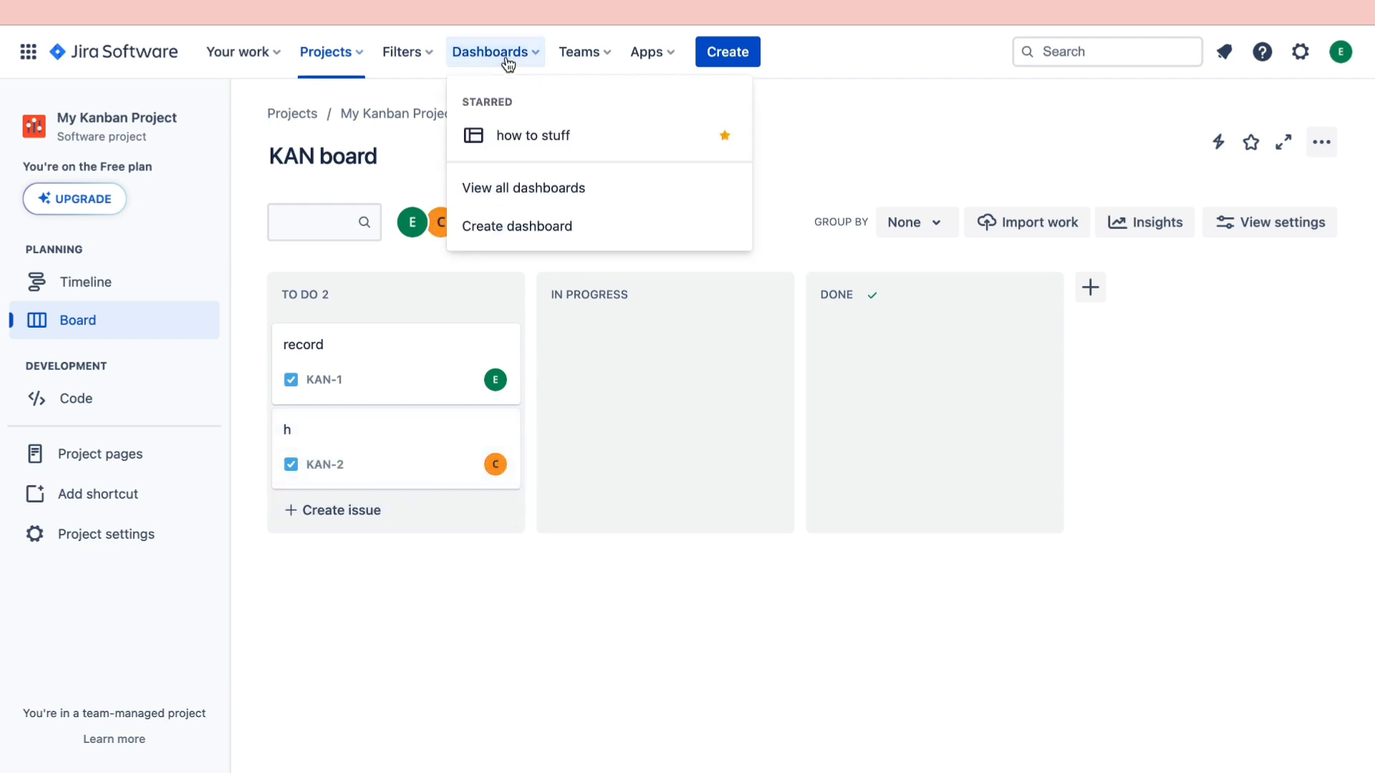
{"action": "left_click", "coordinate": [532, 202]}
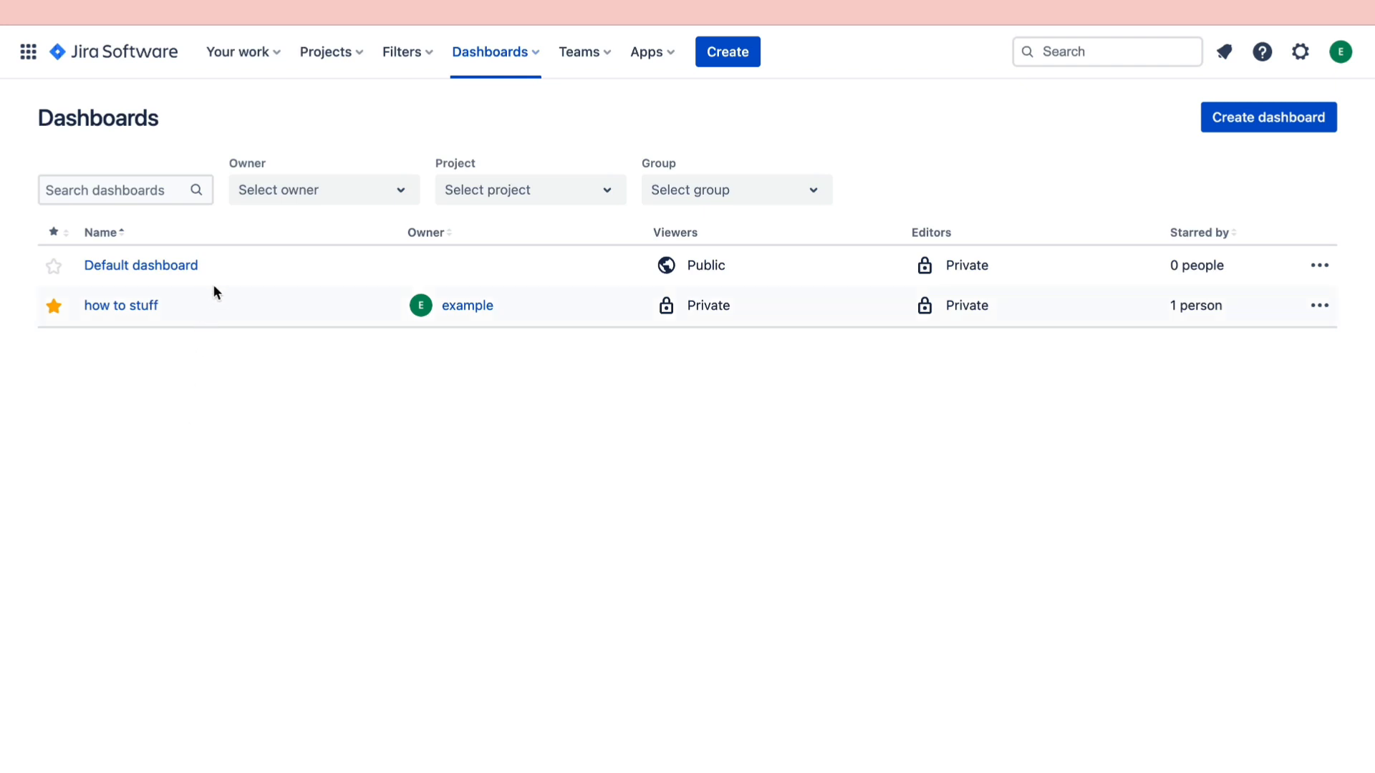
{"action": "left_click", "coordinate": [1319, 305]}
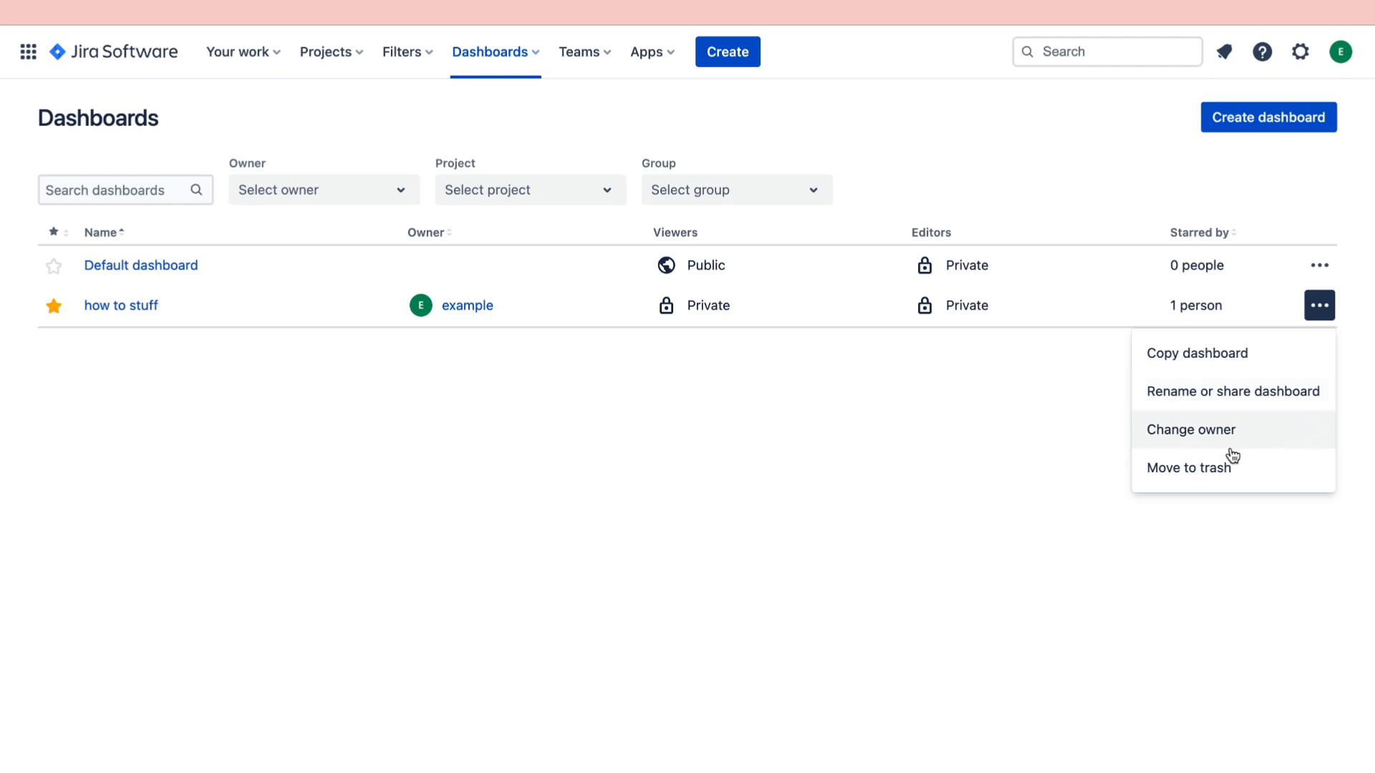
{"action": "left_click", "coordinate": [1021, 518]}
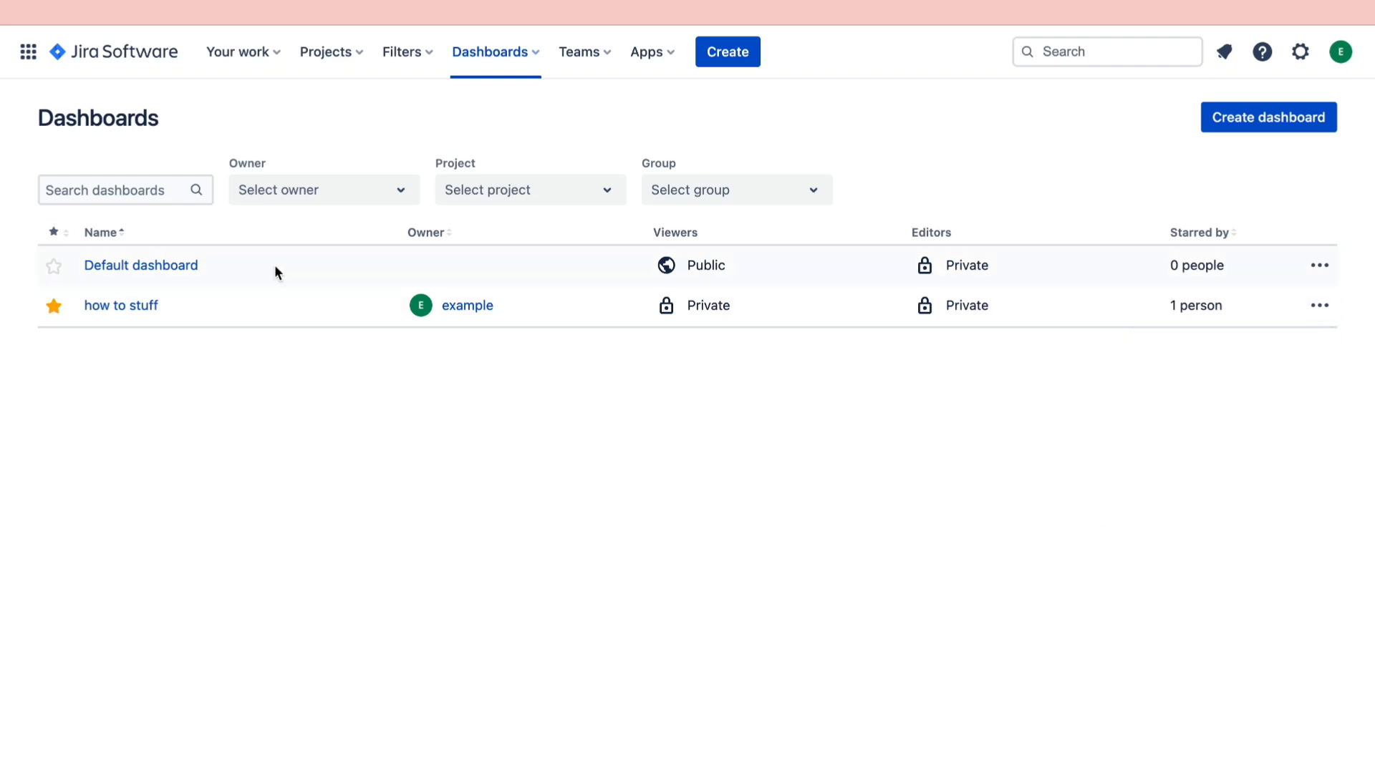
Copy the "how to stuff" dashboard as "Copy of how to stuff", with Private viewers and editors
{"action": "left_click", "coordinate": [1320, 315]}
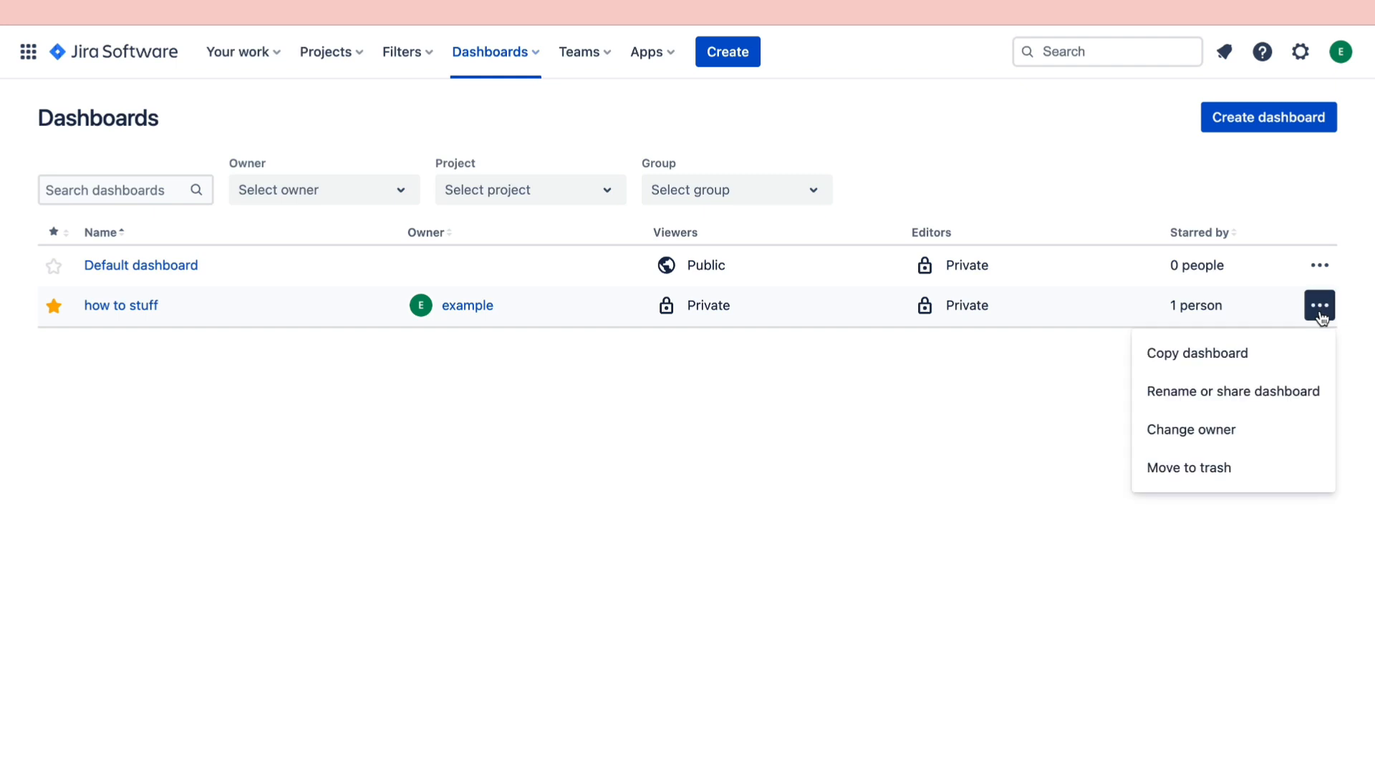
{"action": "left_click", "coordinate": [1179, 356]}
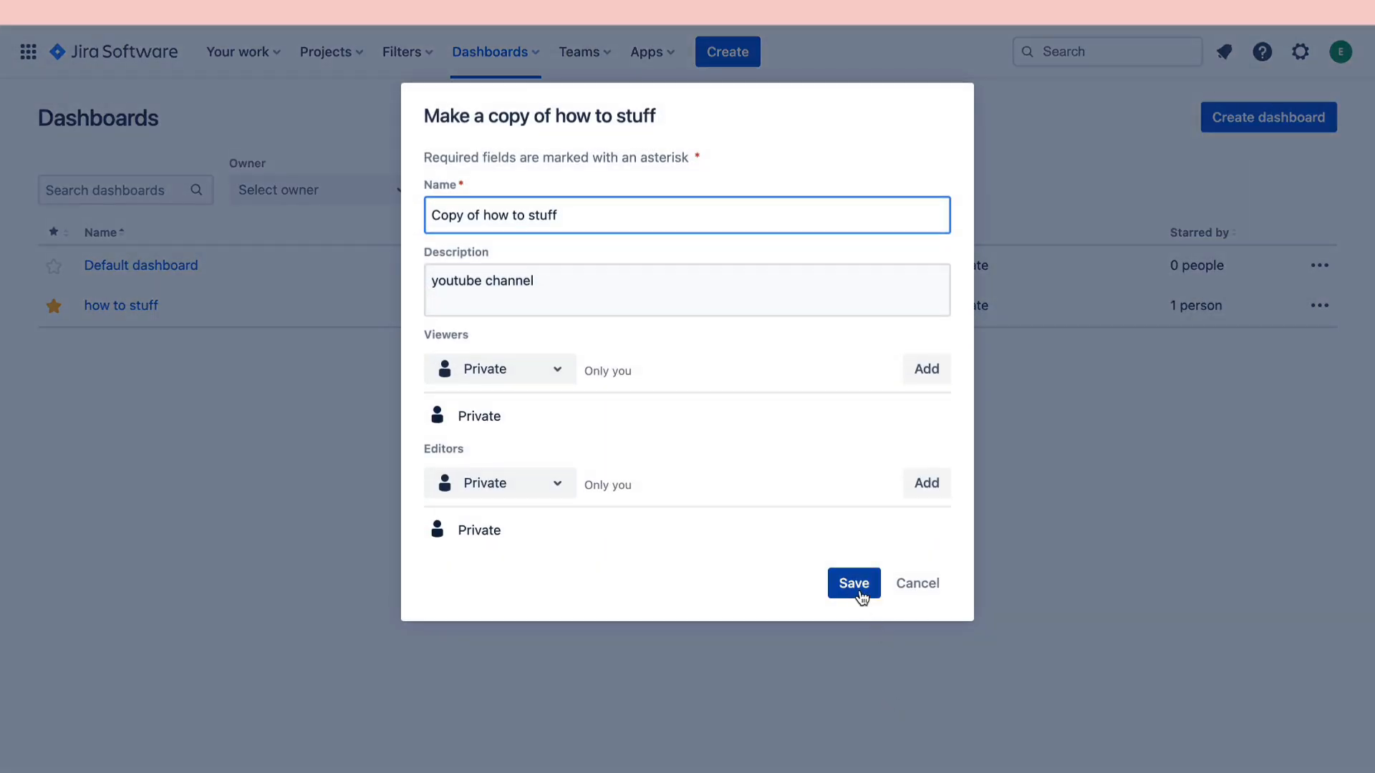
{"action": "left_click", "coordinate": [853, 582]}
Return to the list of all dashboards and move the original "how to stuff" dashboard to the trash
{"action": "left_click", "coordinate": [513, 50]}
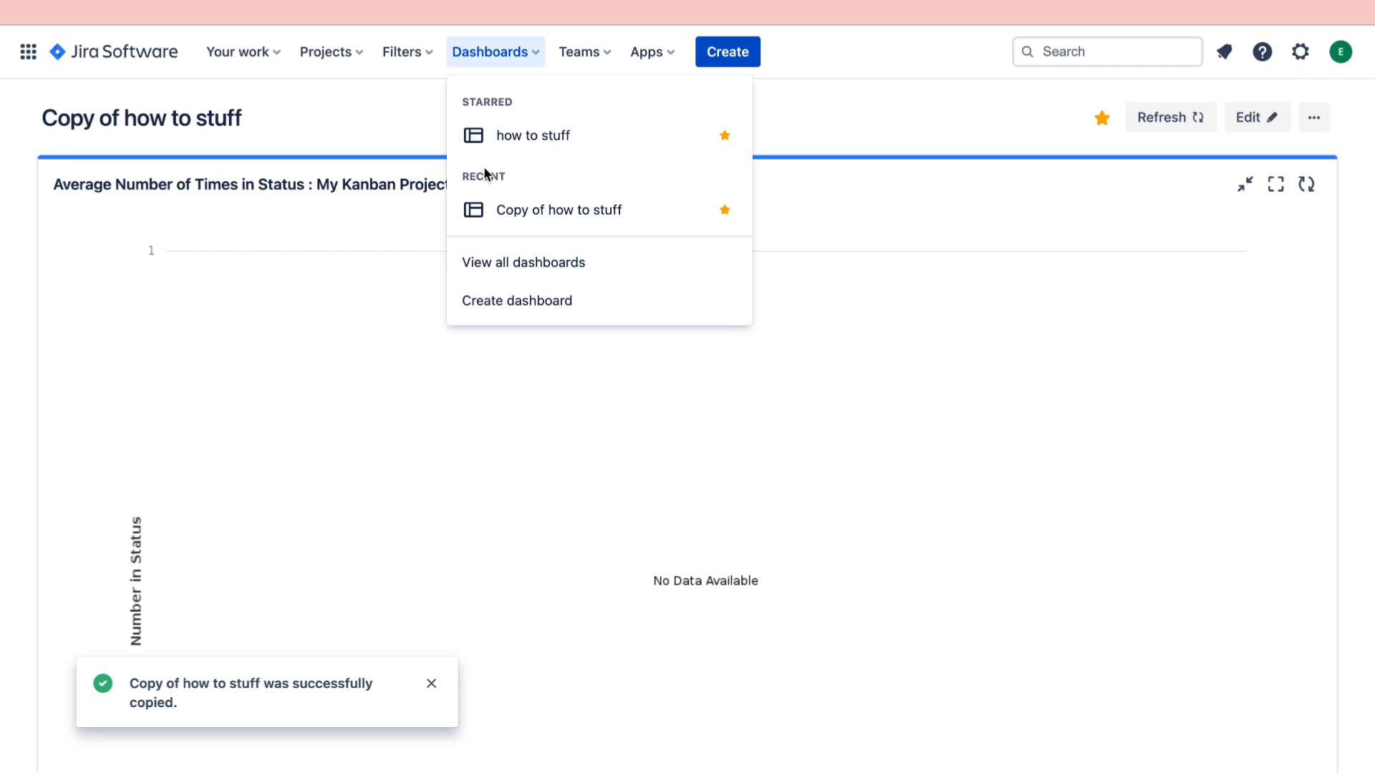
{"action": "left_click", "coordinate": [524, 265]}
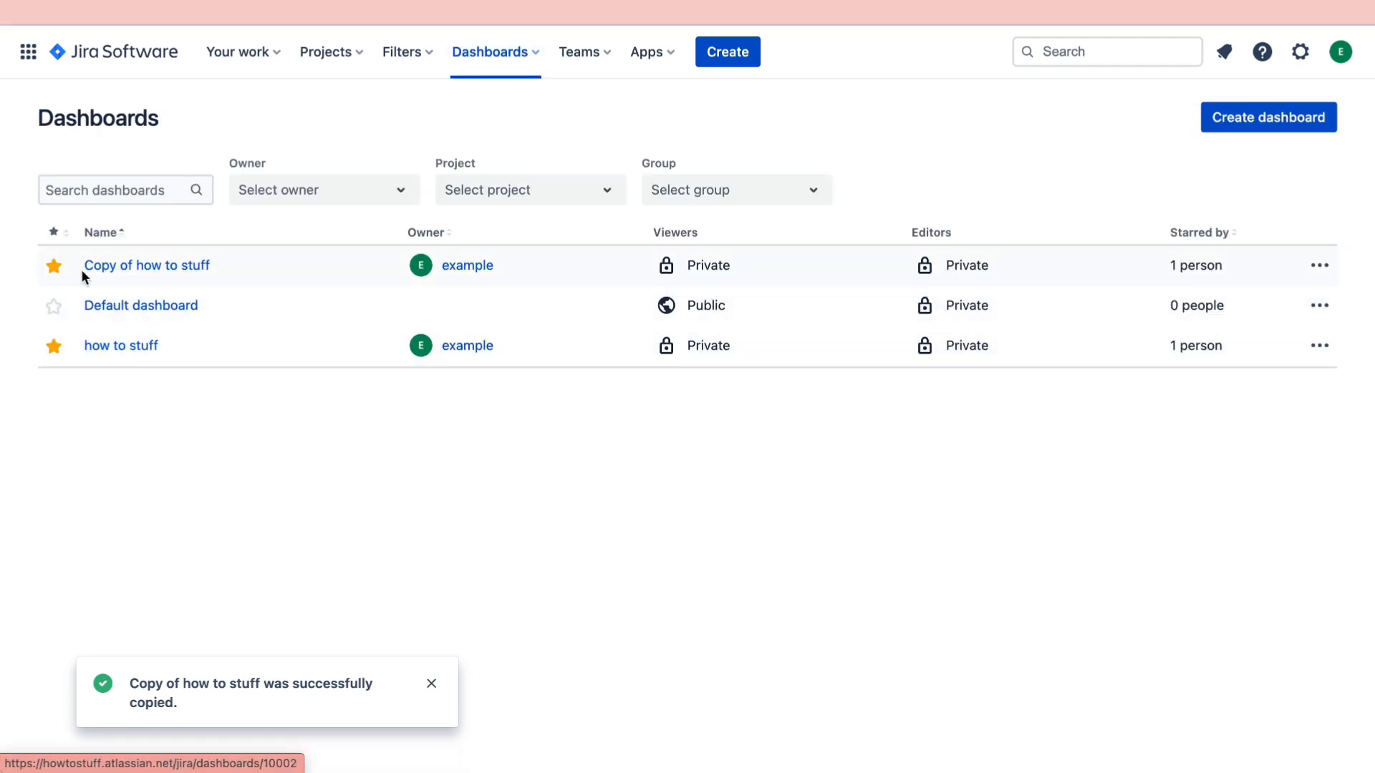
{"action": "left_click_drag", "start_coordinate": [80, 269], "coordinate": [229, 298]}
{"action": "left_click", "coordinate": [313, 313]}
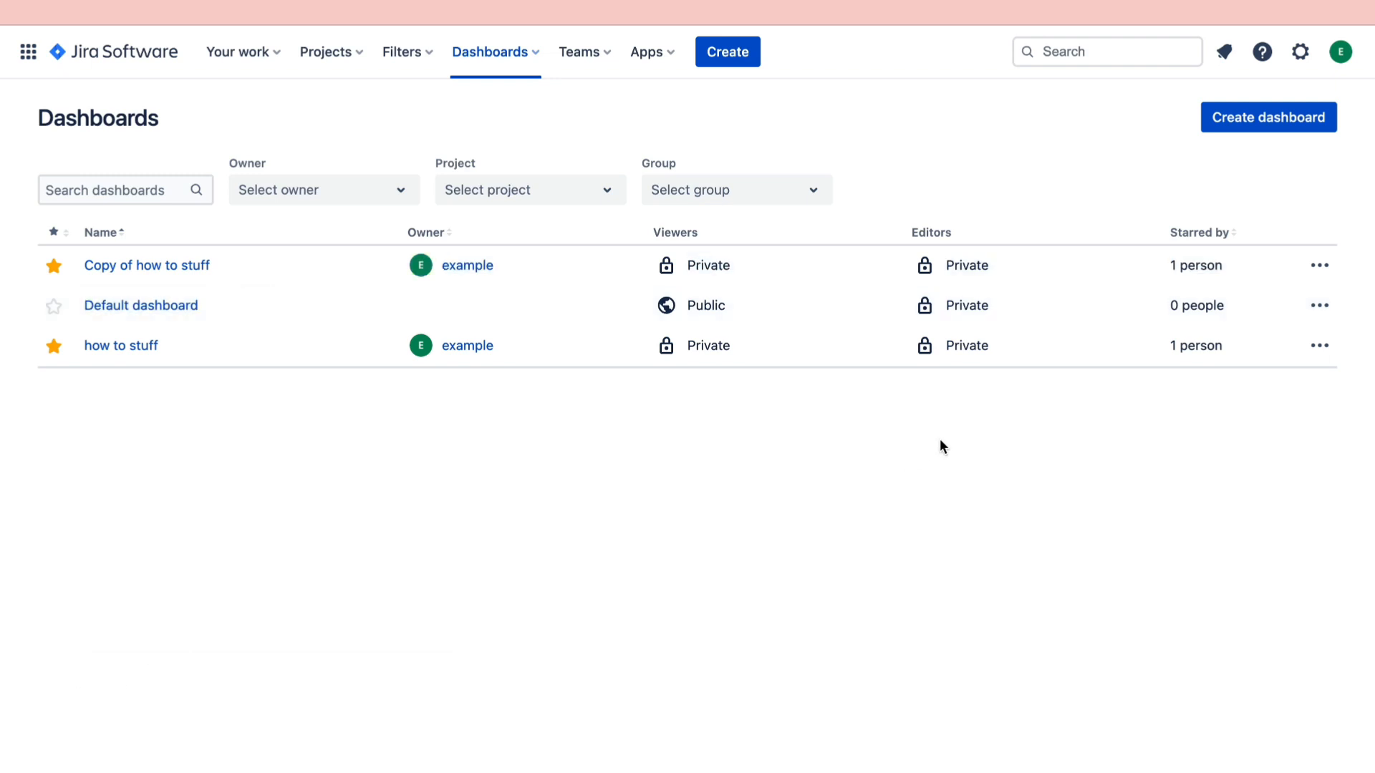
{"action": "left_click", "coordinate": [1324, 345]}
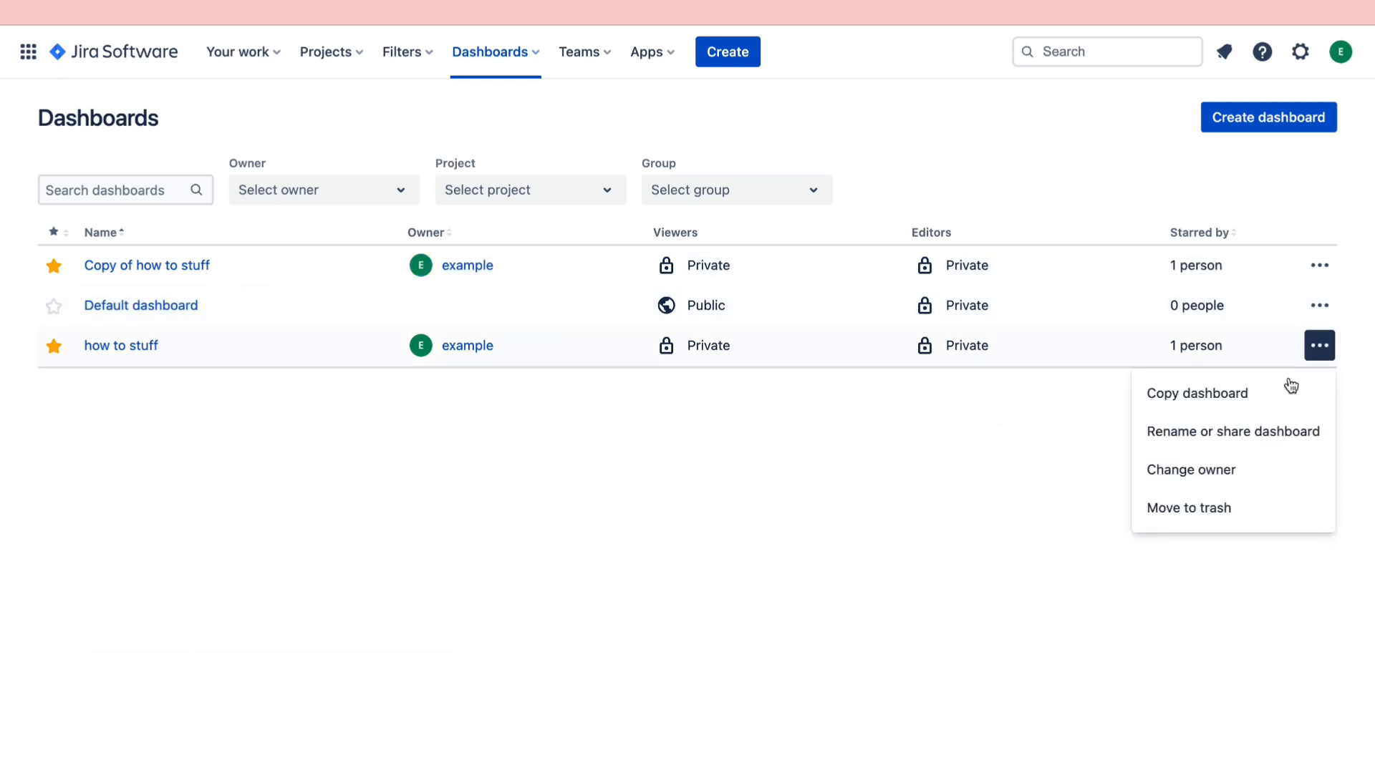
{"action": "left_click", "coordinate": [1165, 514]}
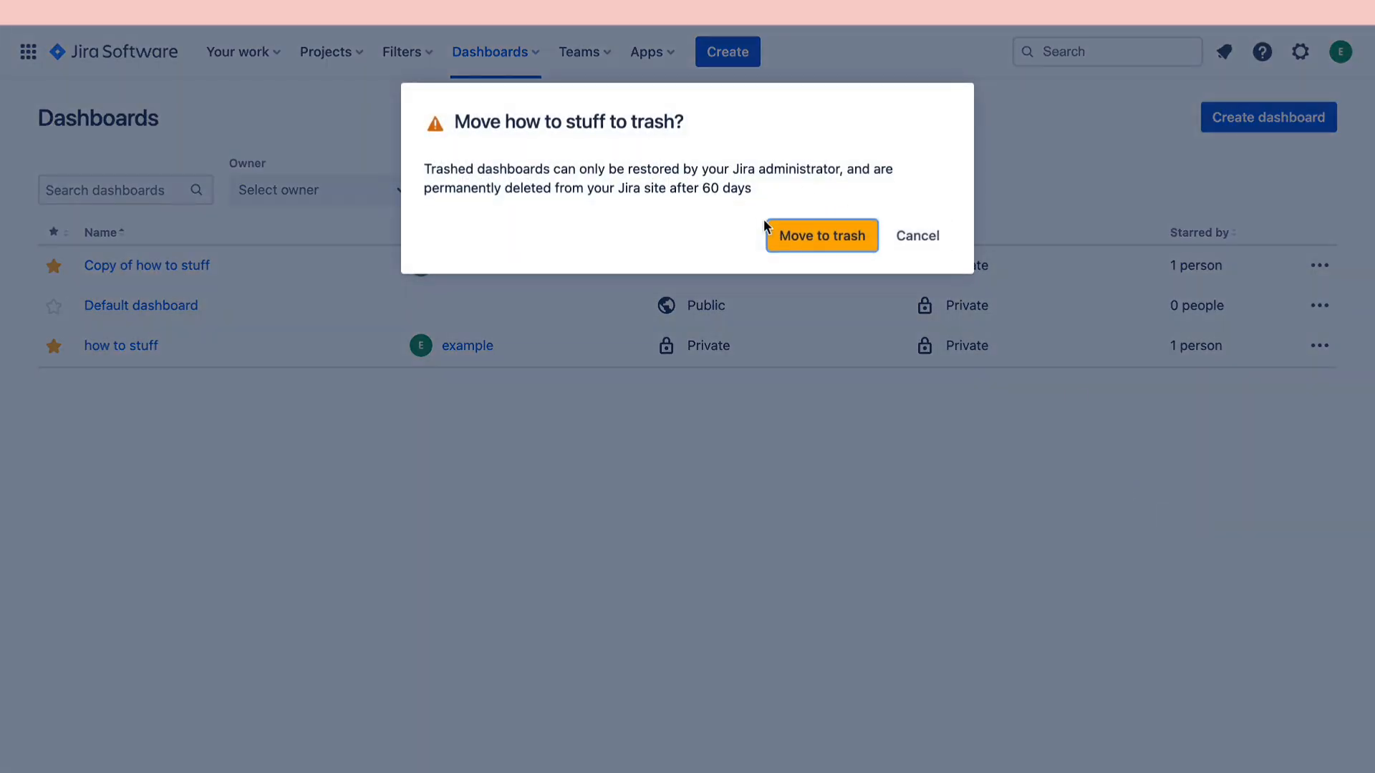
{"action": "left_click", "coordinate": [775, 230]}
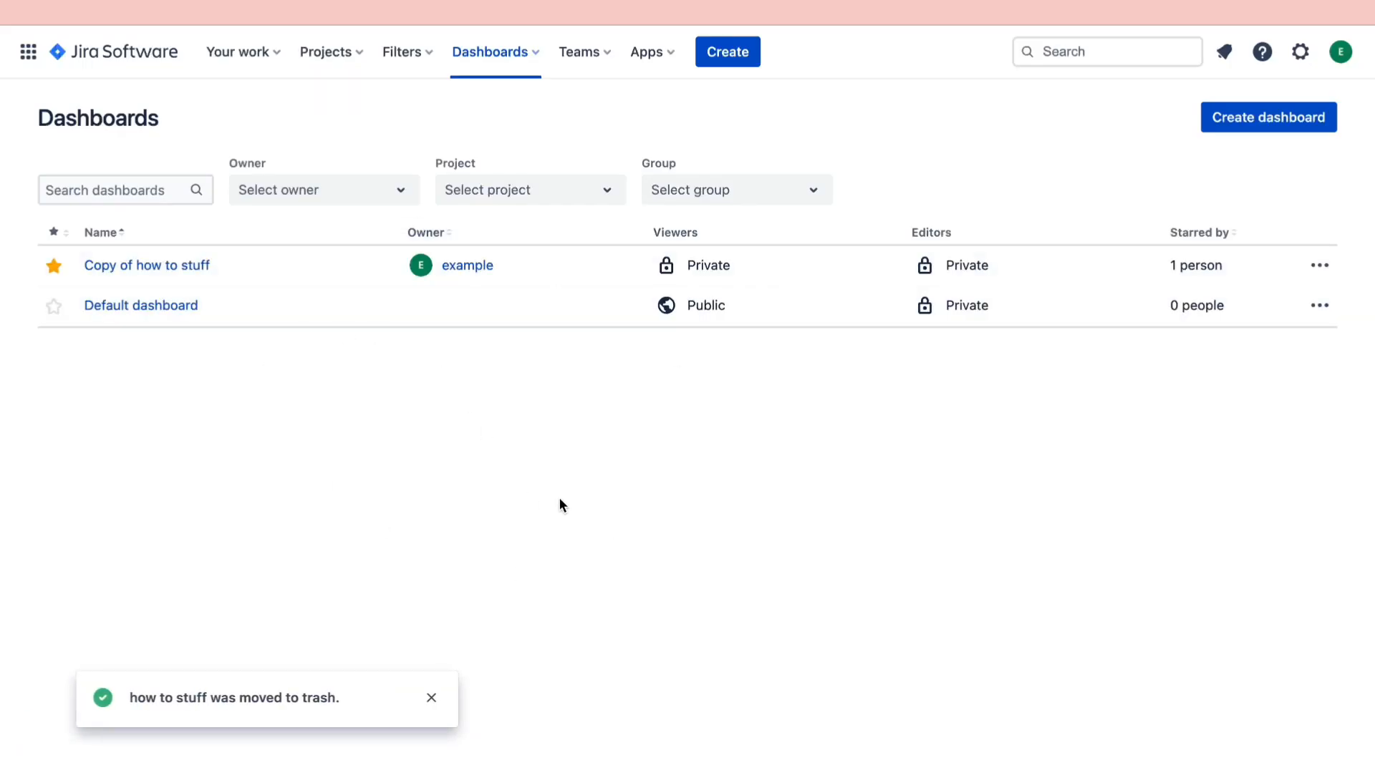
Unstar and re-star the "Copy of how to stuff" dashboard, and sort the dashboard list by starred status
{"action": "left_click", "coordinate": [54, 266]}
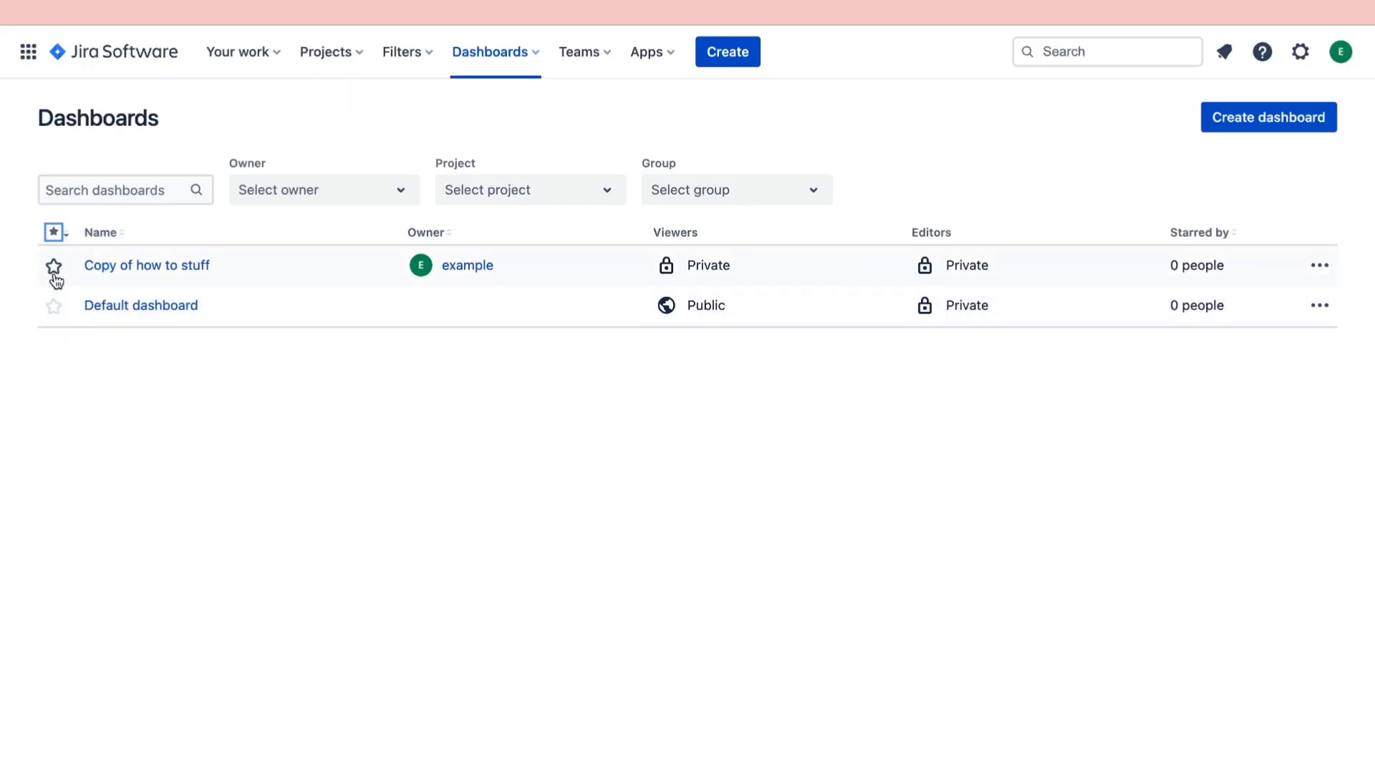
{"action": "left_click", "coordinate": [57, 270]}
{"action": "left_click", "coordinate": [58, 231]}
{"action": "left_click", "coordinate": [56, 232]}
Examine the dashboard owner's profile card and the choices offered by the Owner, Project and Group filters
{"action": "mouse_move", "coordinate": [520, 272]}
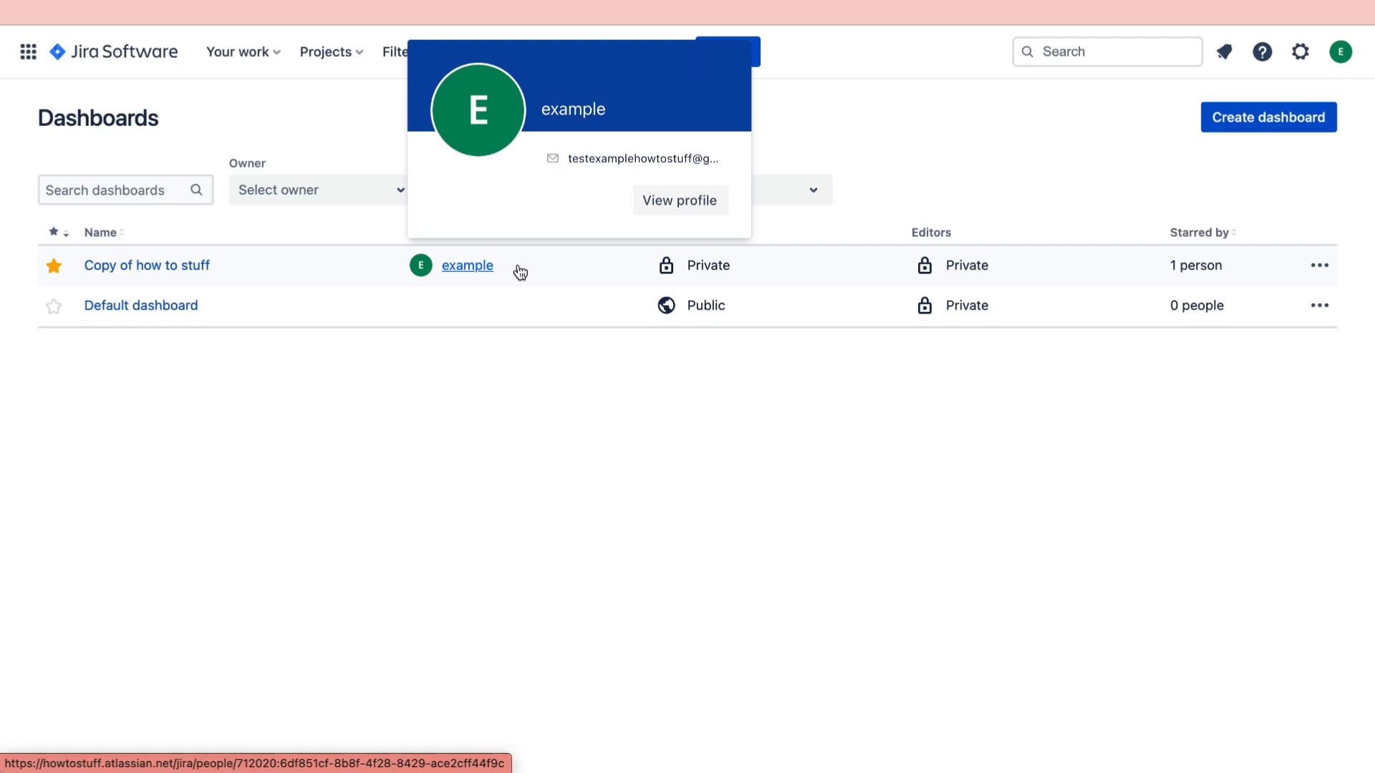
{"action": "left_click", "coordinate": [414, 192]}
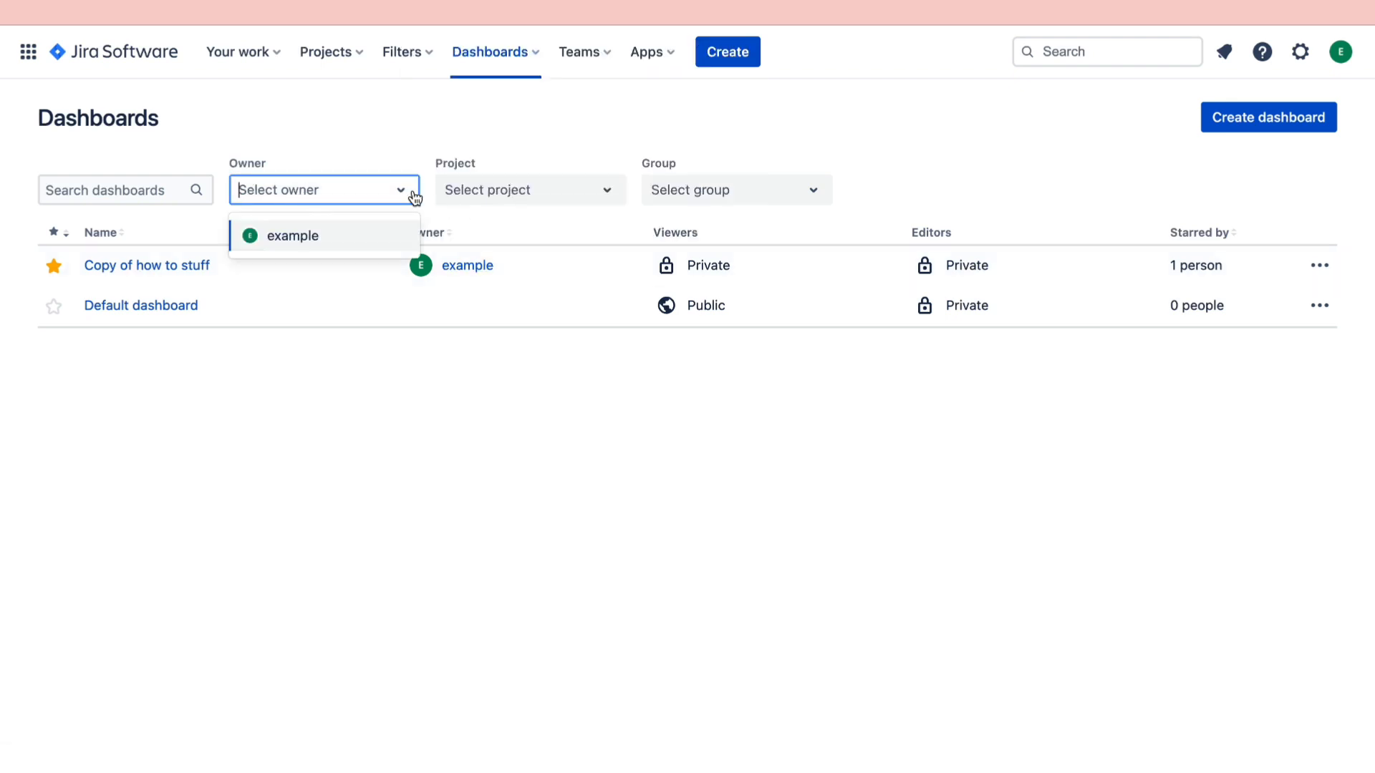
{"action": "left_click", "coordinate": [553, 203]}
{"action": "left_click", "coordinate": [702, 191]}
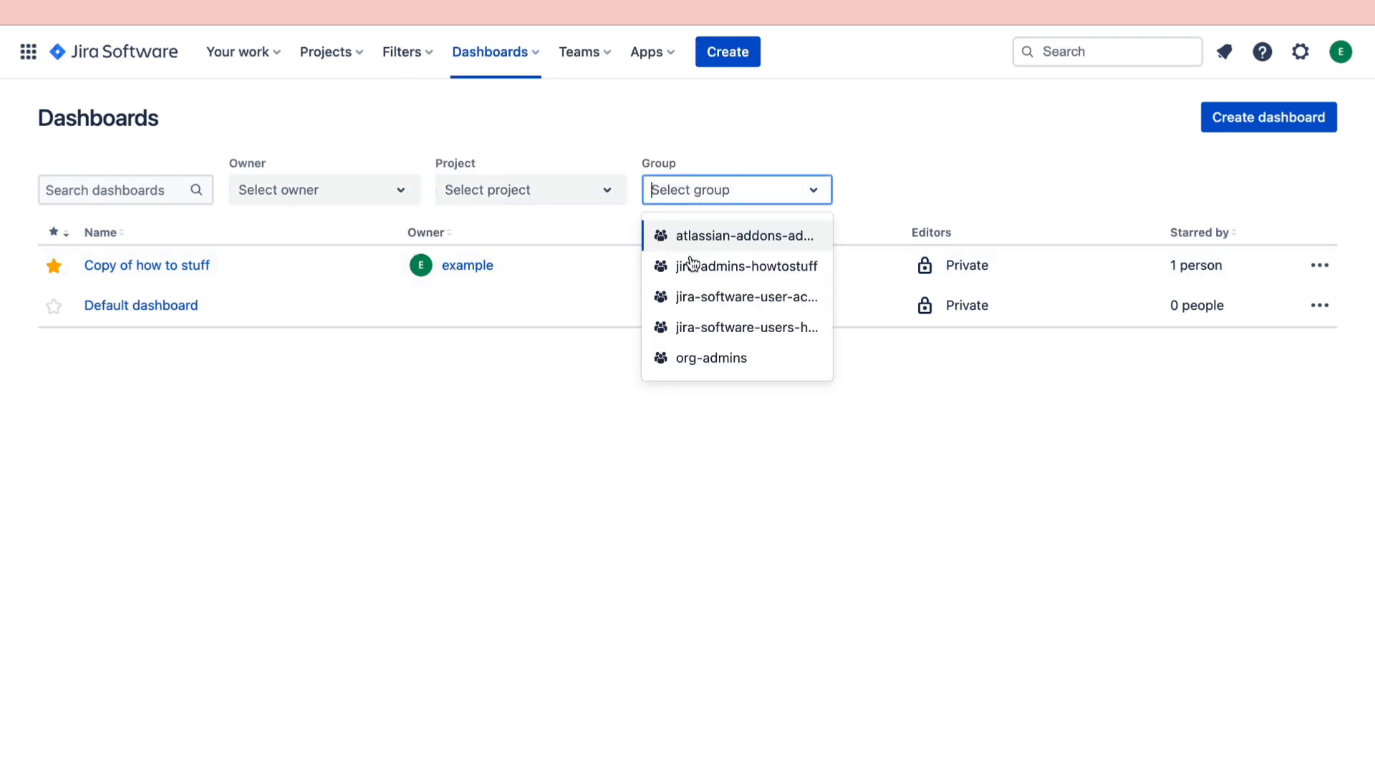
{"action": "left_click", "coordinate": [1273, 121]}
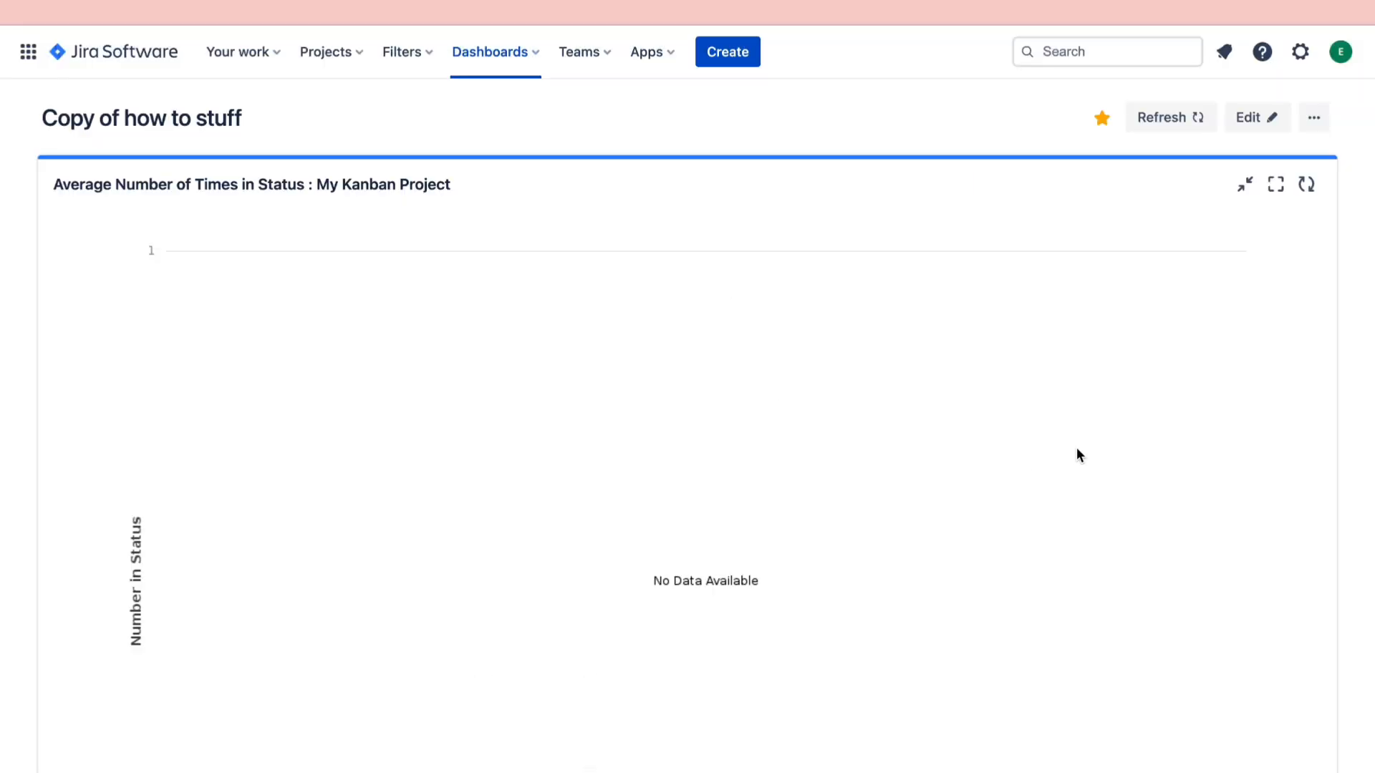
Put the "Copy of how to stuff" dashboard into edit mode, browse all available gadgets and close the gadget list
{"action": "left_click", "coordinate": [1245, 116]}
{"action": "scroll", "coordinate": [1247, 494], "scroll_direction": "down", "scroll_amount": 10}
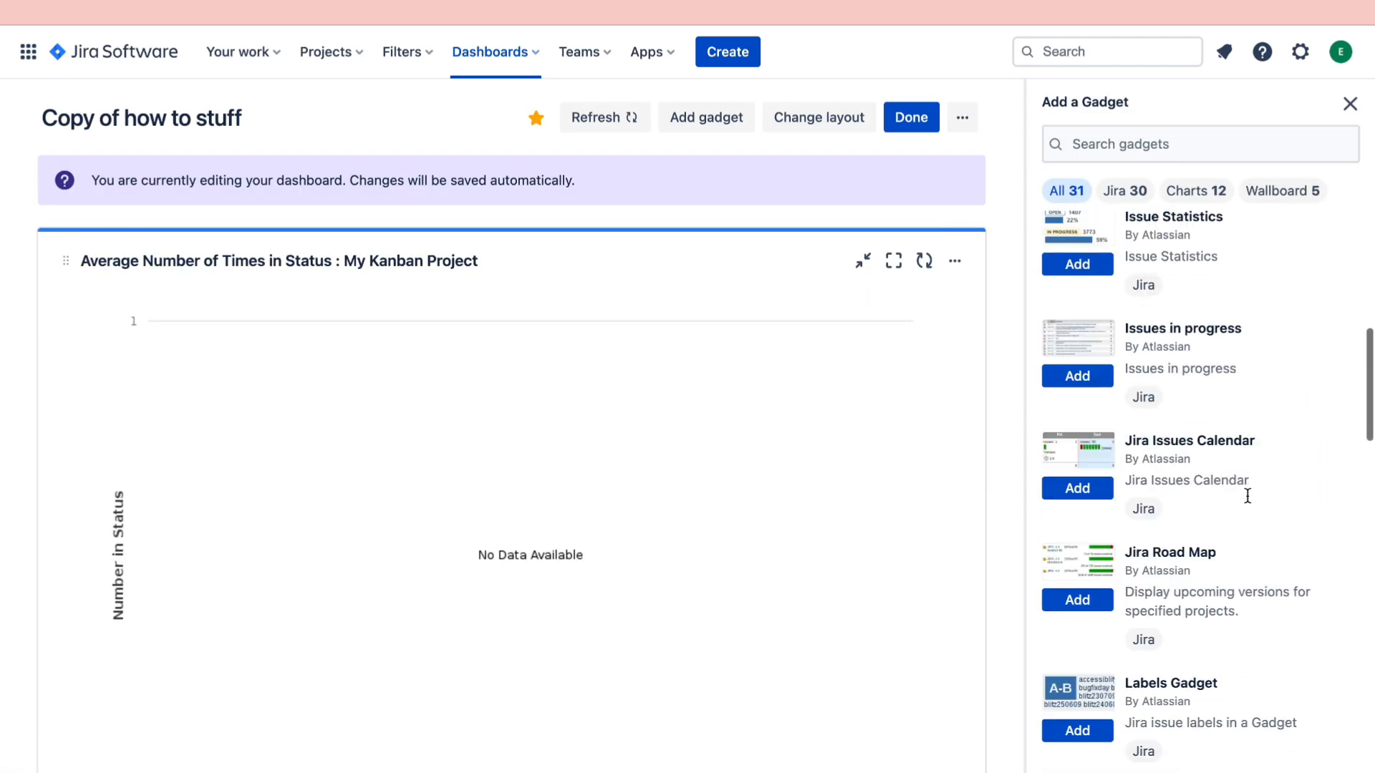
{"action": "scroll", "coordinate": [1246, 476], "scroll_direction": "down", "scroll_amount": 15}
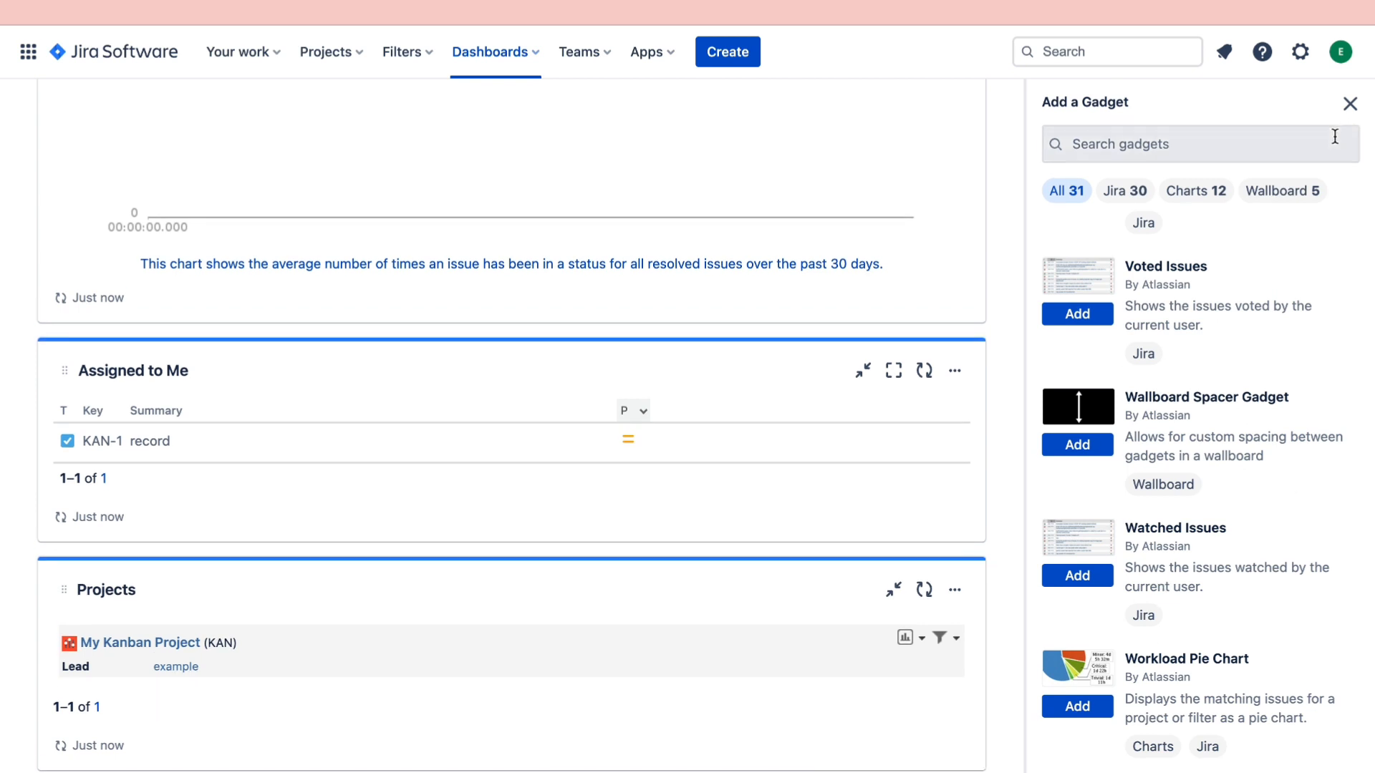
{"action": "left_click", "coordinate": [1349, 104]}
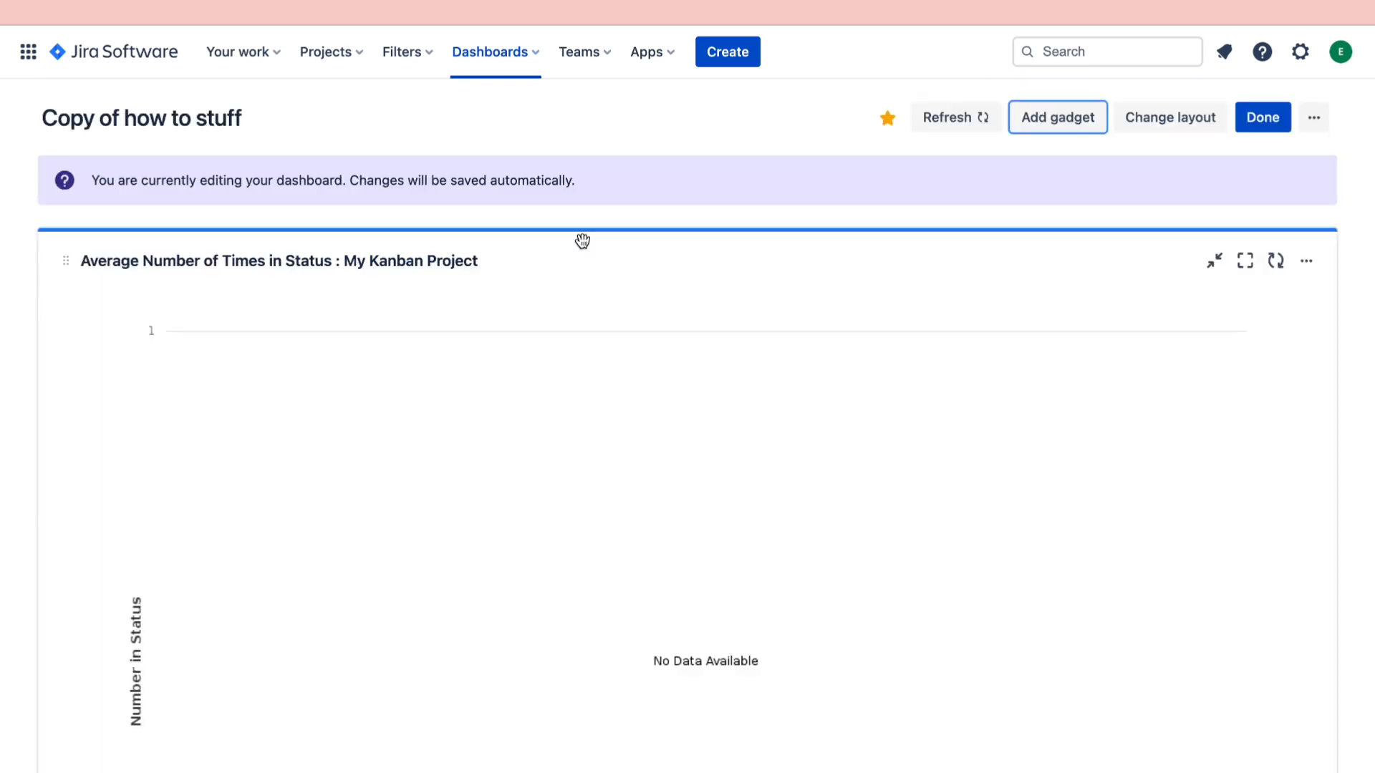